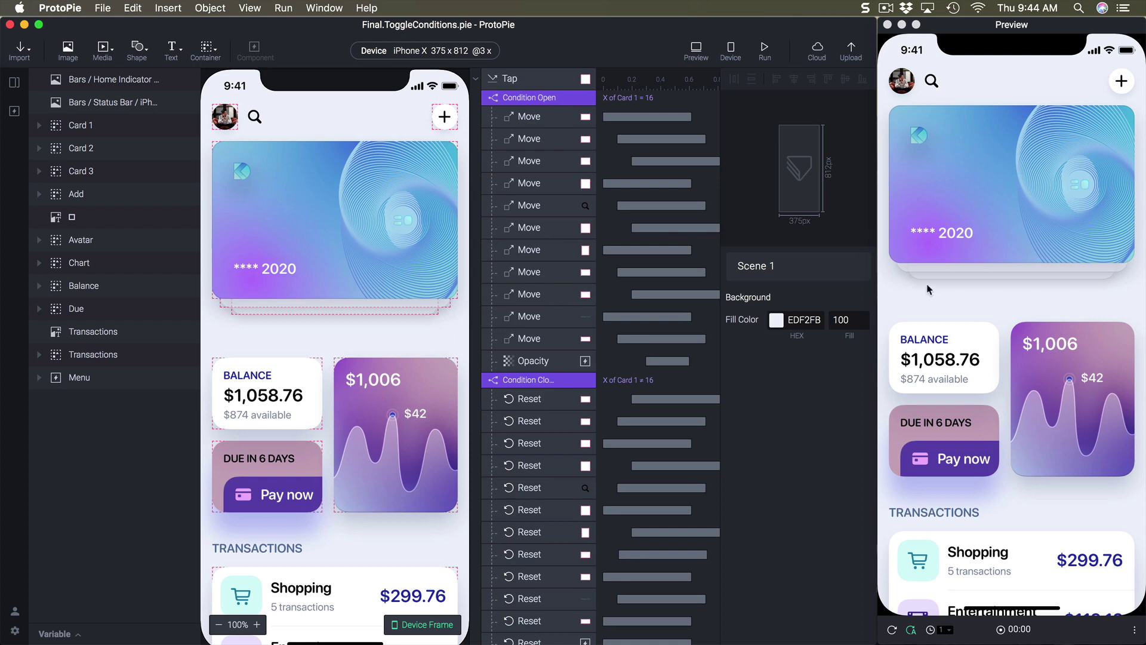
Test the finished prototype in the preview by opening and closing the menu through the avatar.
left_click(930, 302)
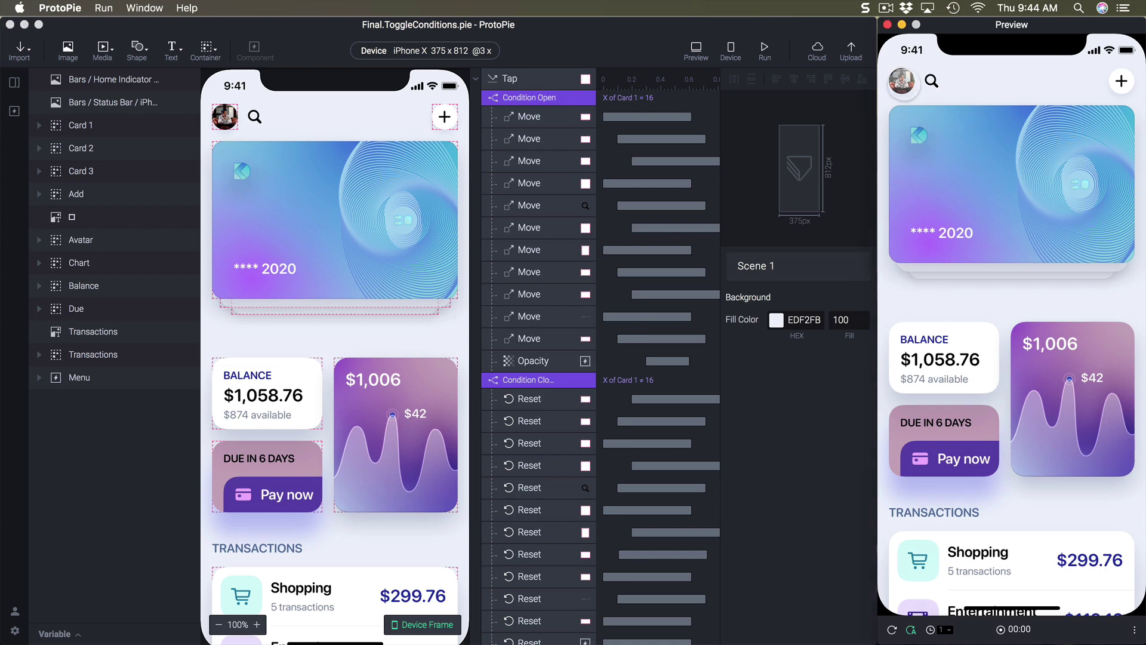
left_click(901, 81)
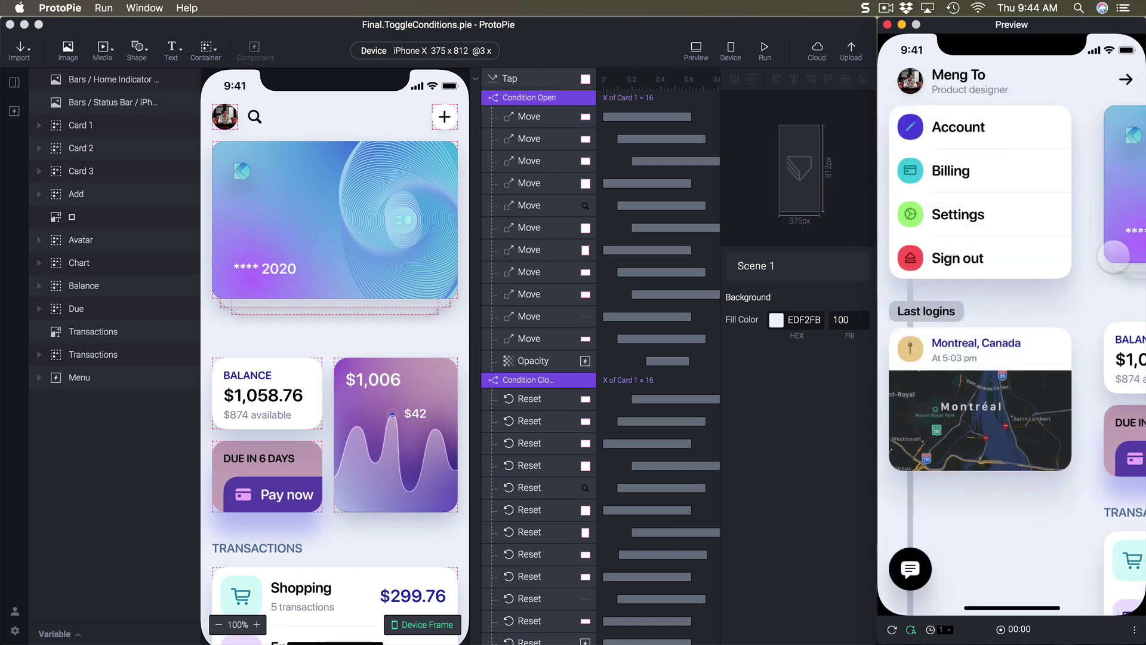
left_click(910, 82)
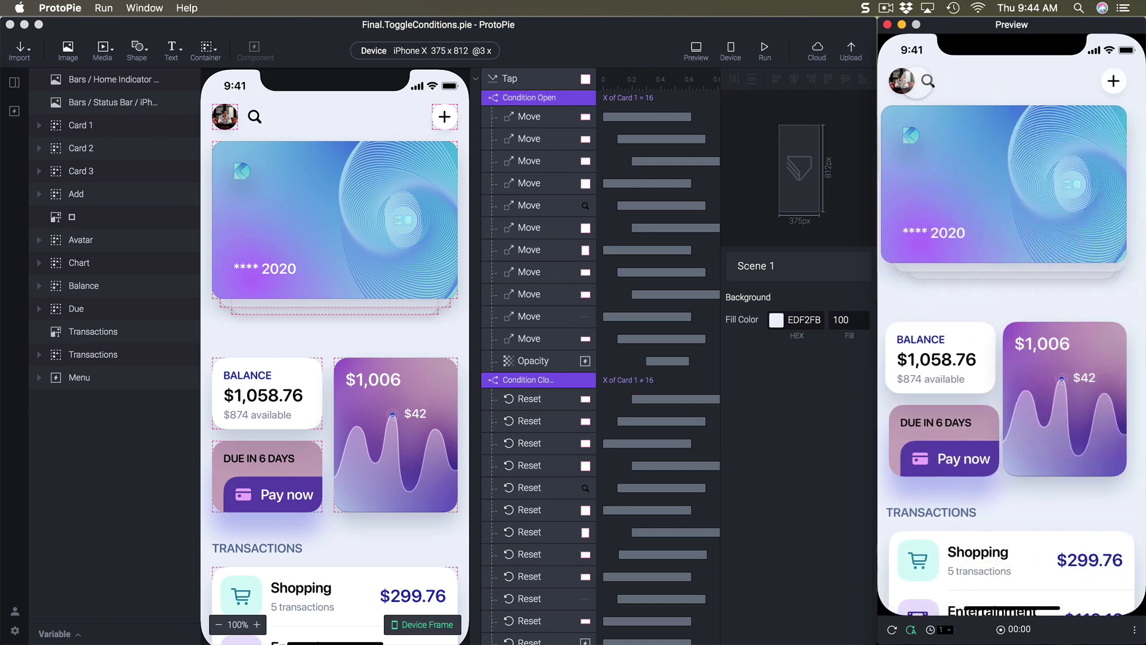
Examine the settings of the open and close conditions under the Tap trigger in the finished file.
left_click(550, 106)
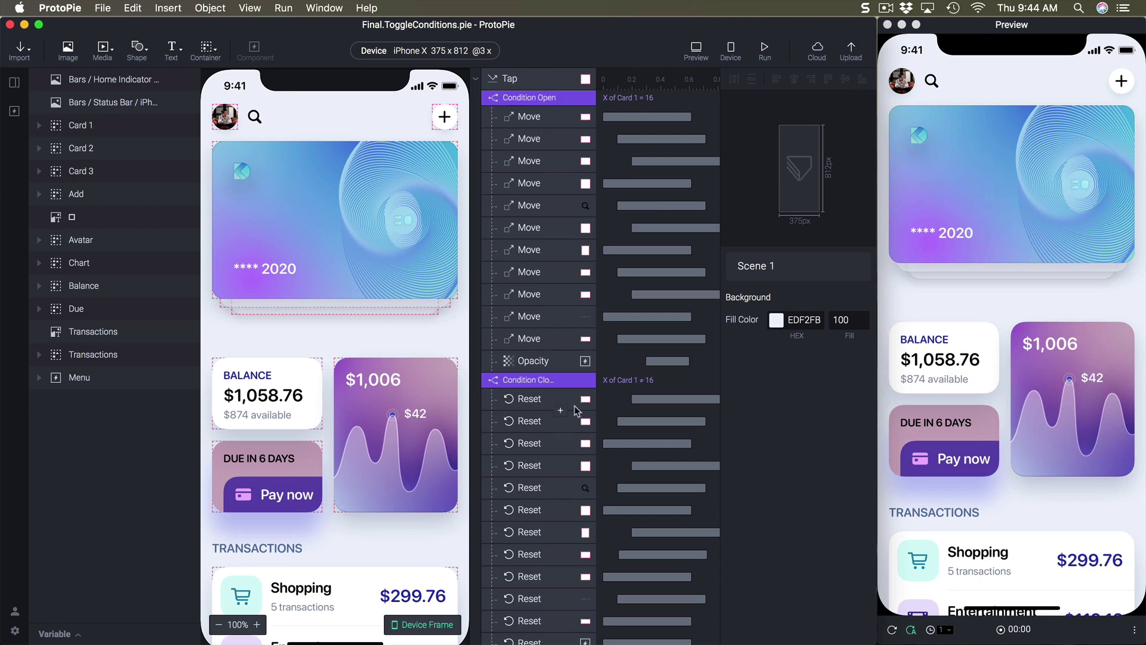
left_click(551, 381)
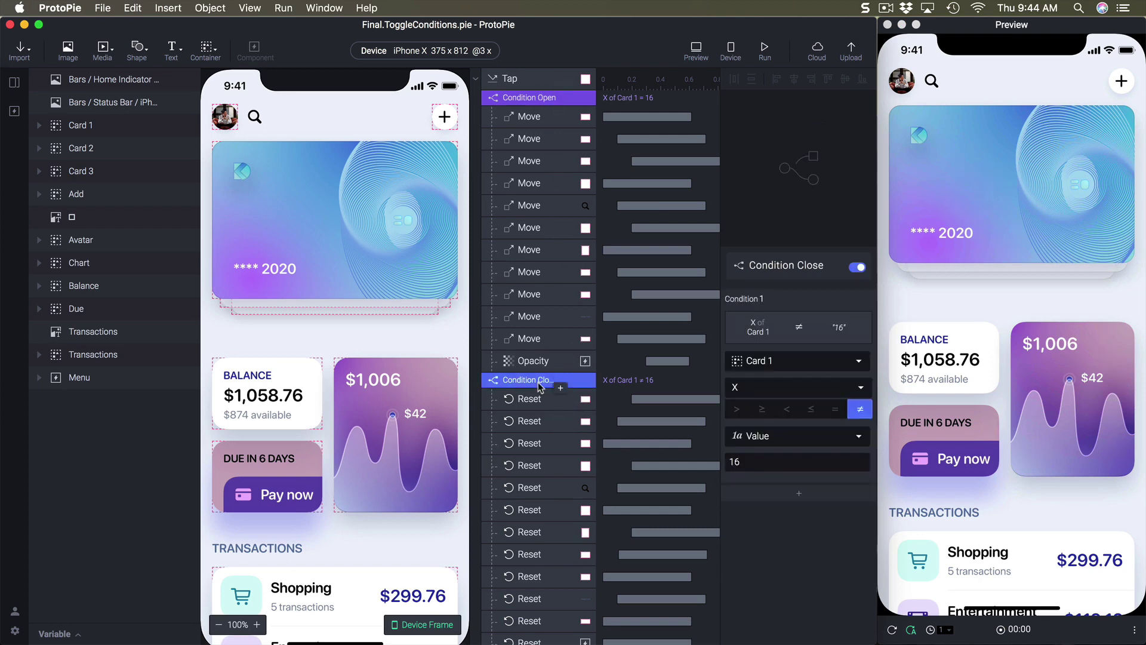
left_click(546, 106)
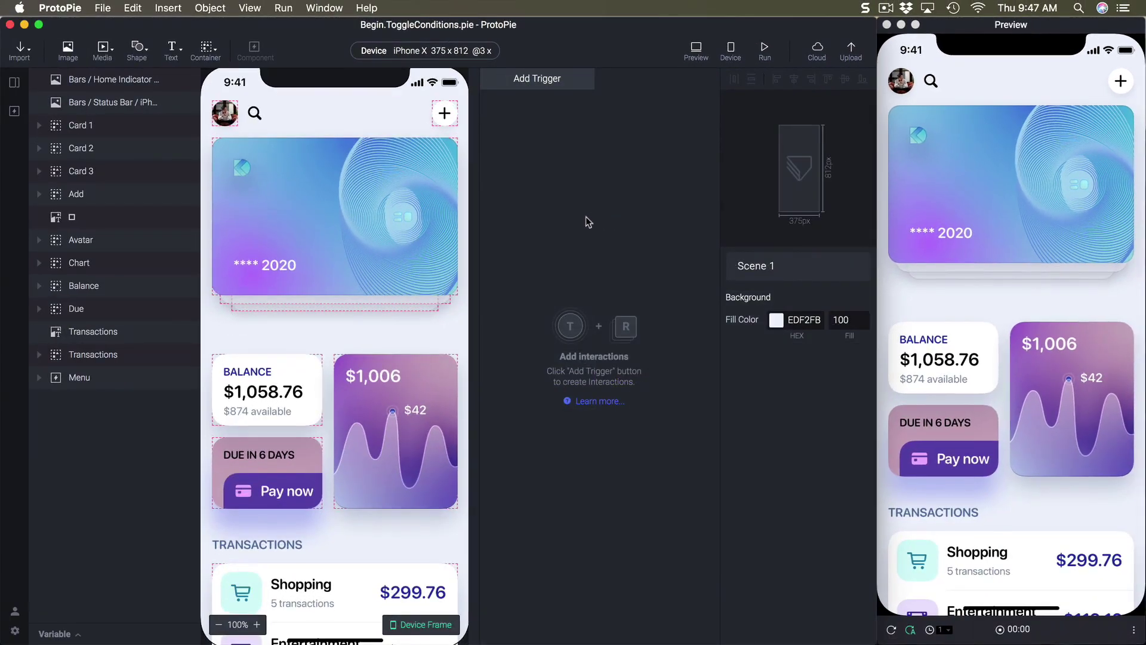
Examine the starter file's layers, including the three cards, Add, Chart and both Transactions layers, to see which elements need moving.
left_click(403, 141)
left_click(622, 258)
left_click(87, 125)
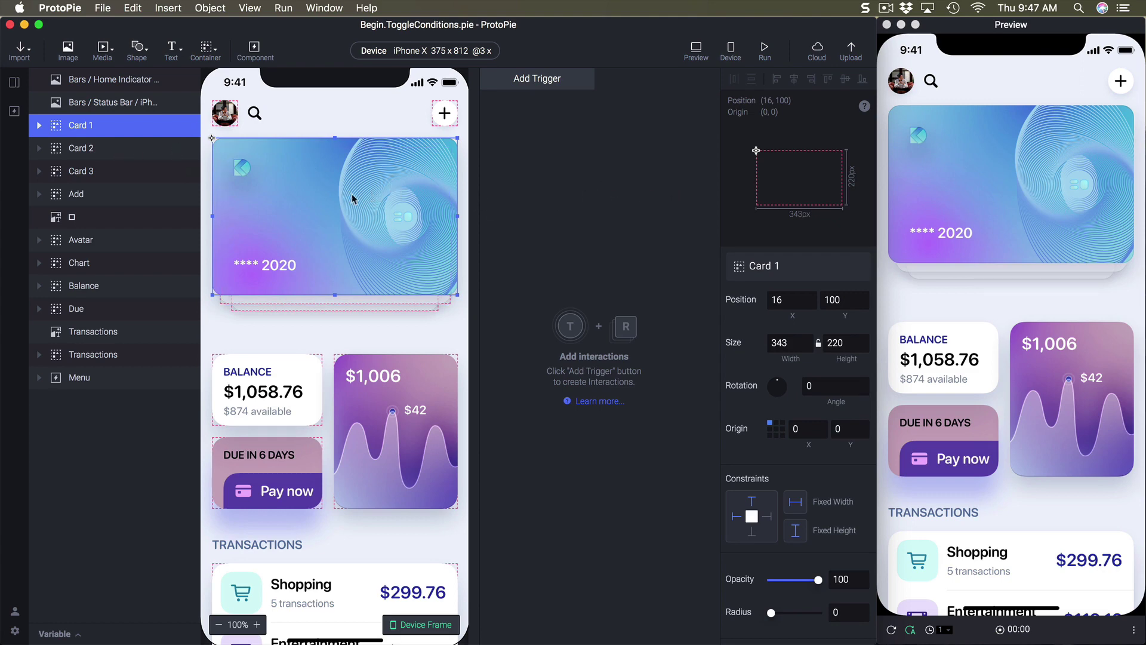
left_click(113, 151)
left_click(109, 175)
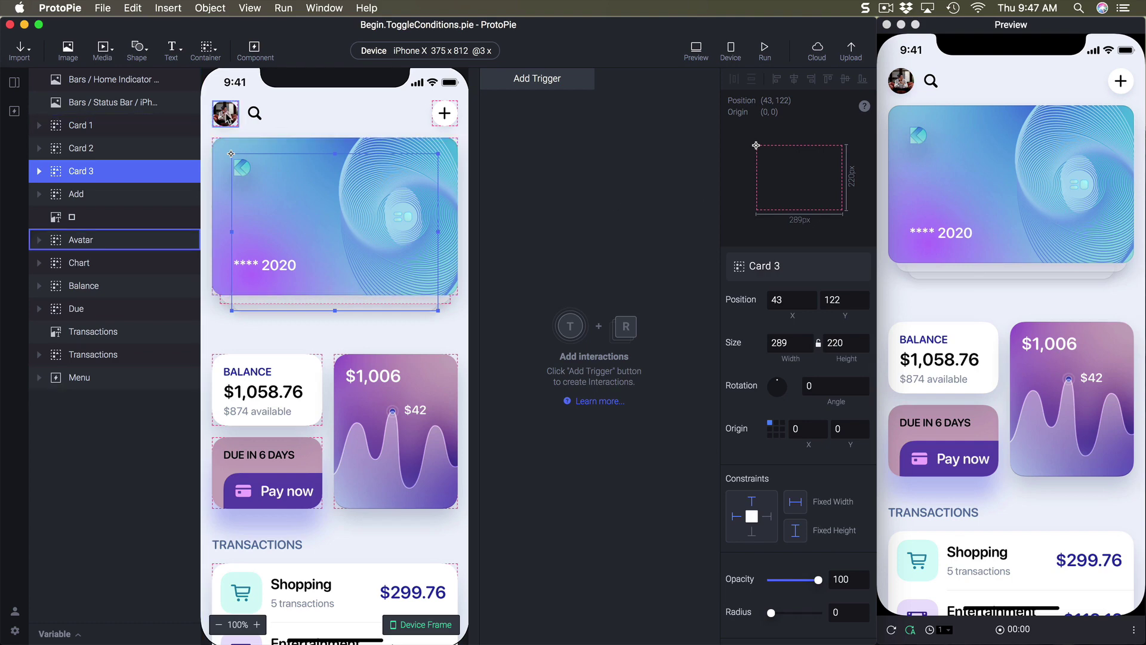
left_click(119, 127)
left_click(120, 147)
left_click(121, 172)
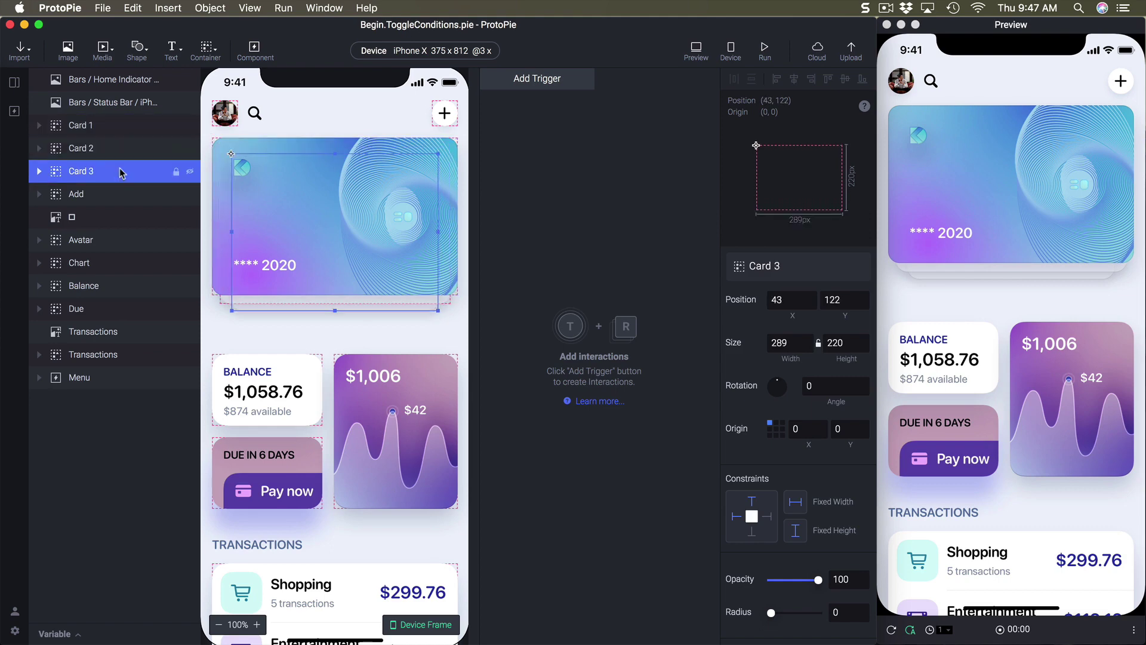
left_click(117, 196)
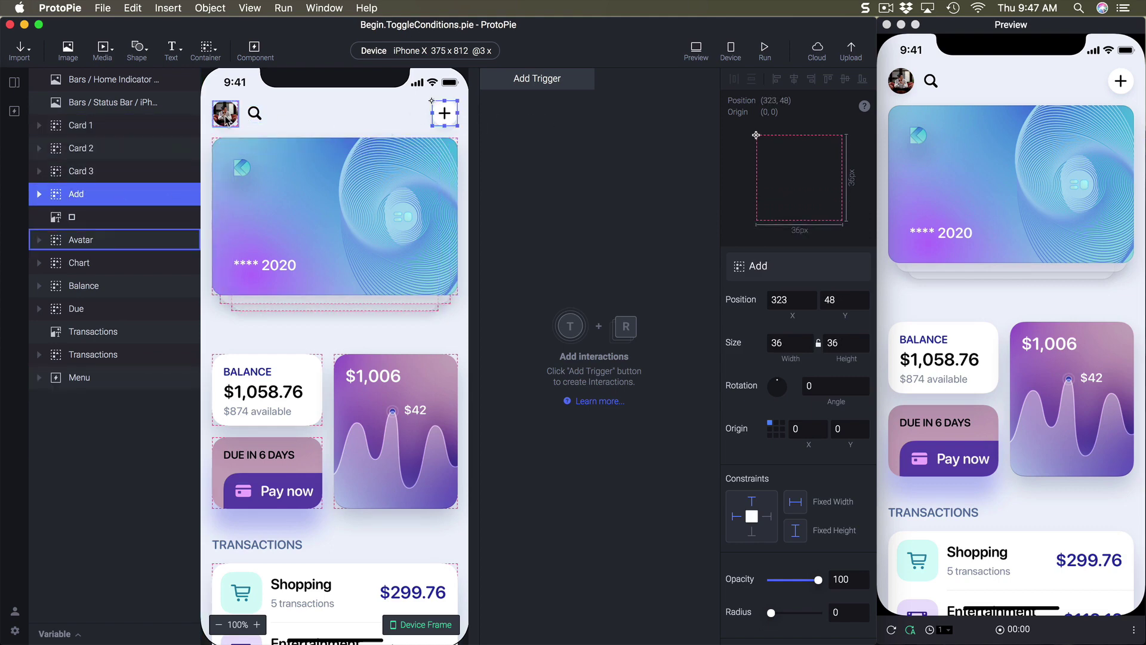
left_click(117, 263)
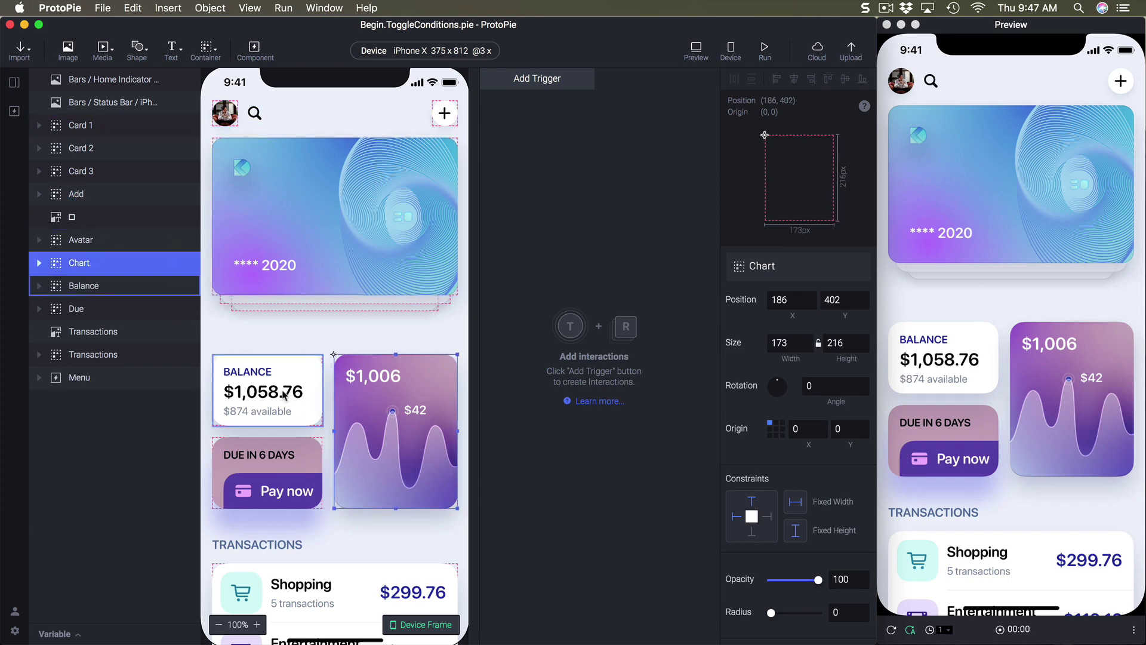
left_click(138, 331)
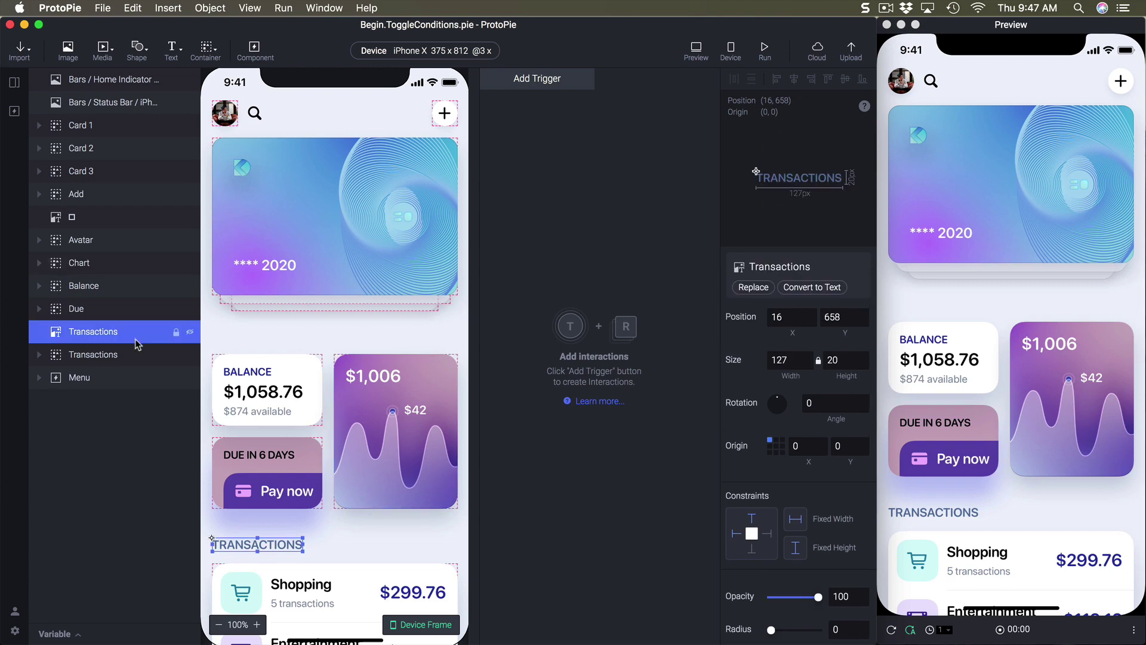
left_click(131, 355)
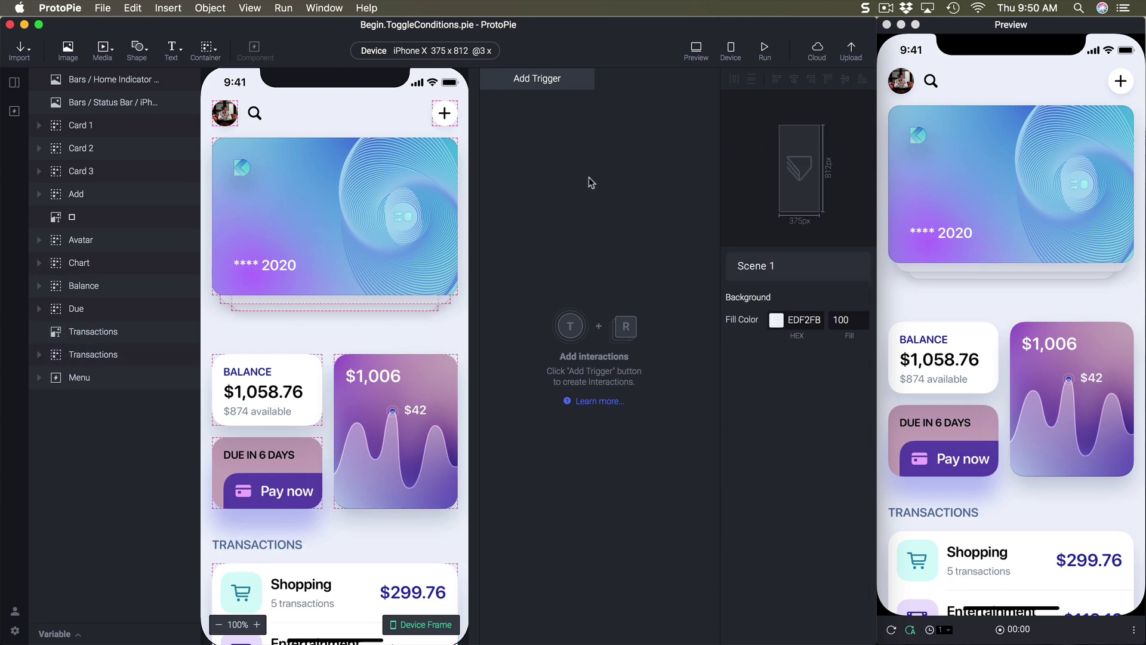
Add a Tap trigger to the Avatar layer.
left_click(228, 117)
left_click(542, 79)
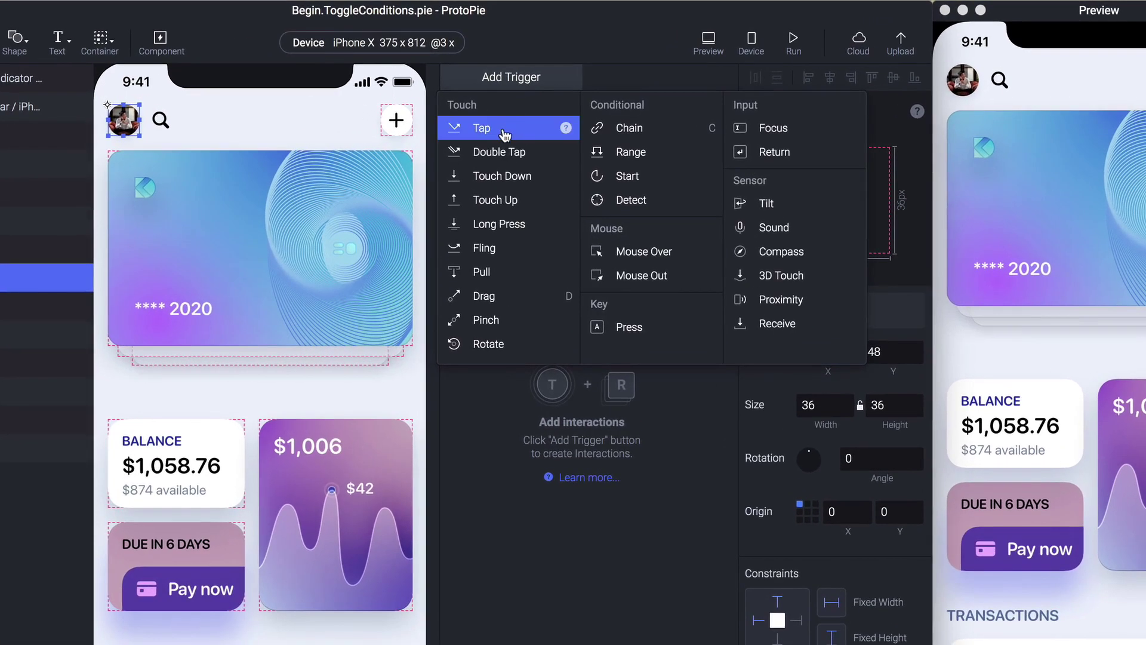
left_click(504, 135)
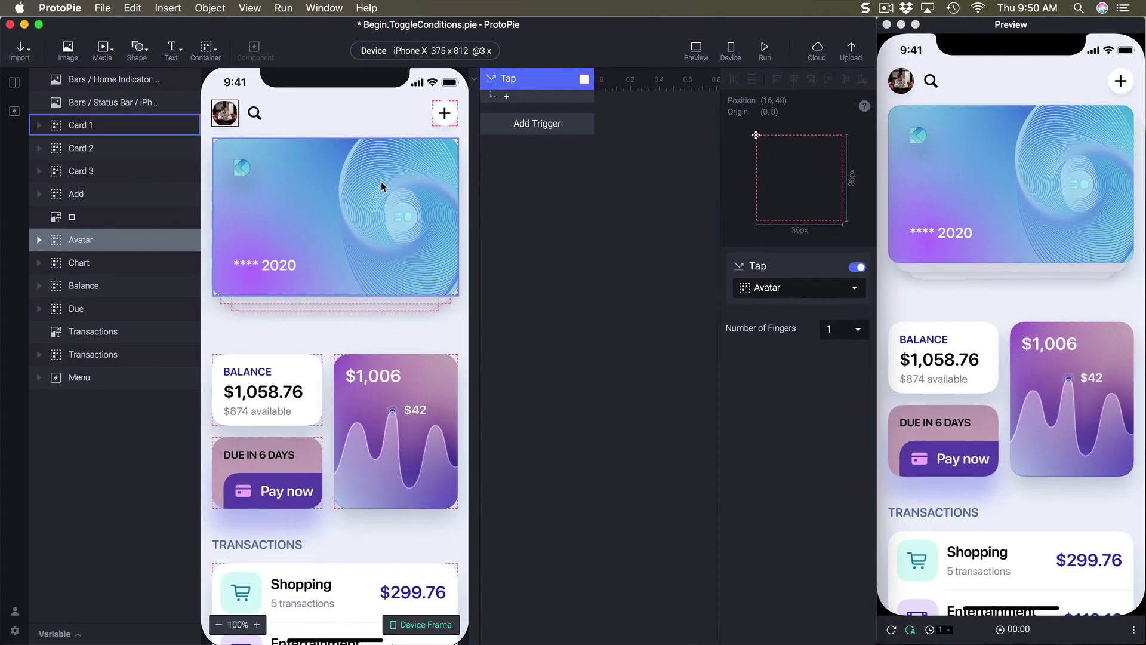
Add a Move response for Card 1 to the Tap trigger, using Move By with X set to 300.
left_click(421, 189)
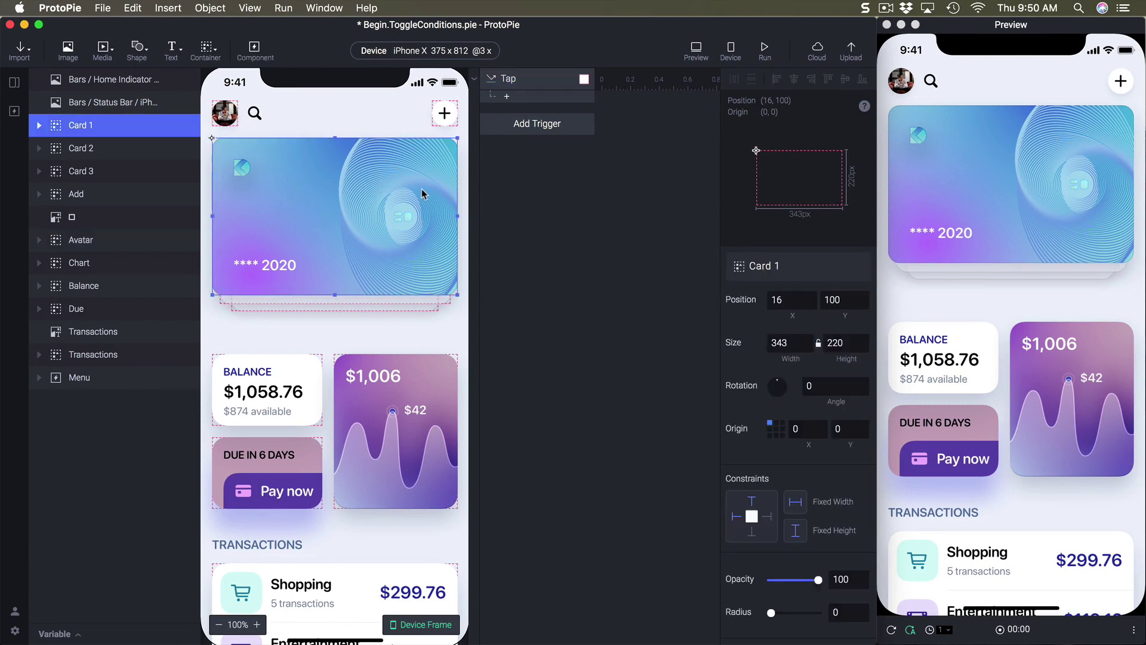
left_click(525, 100)
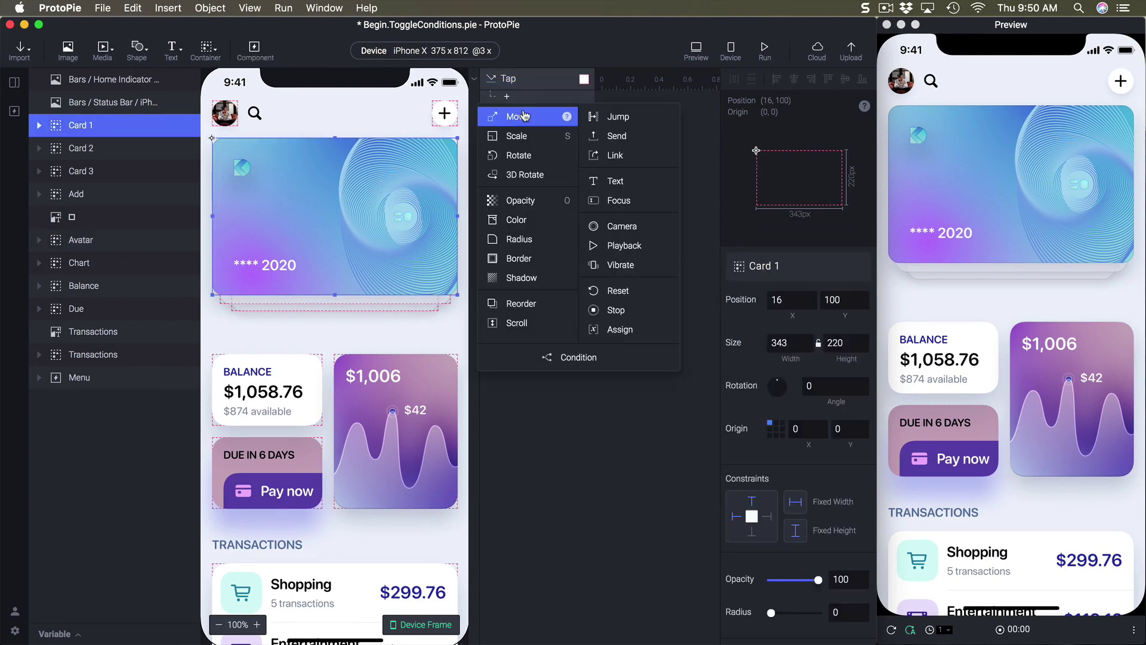
left_click(517, 117)
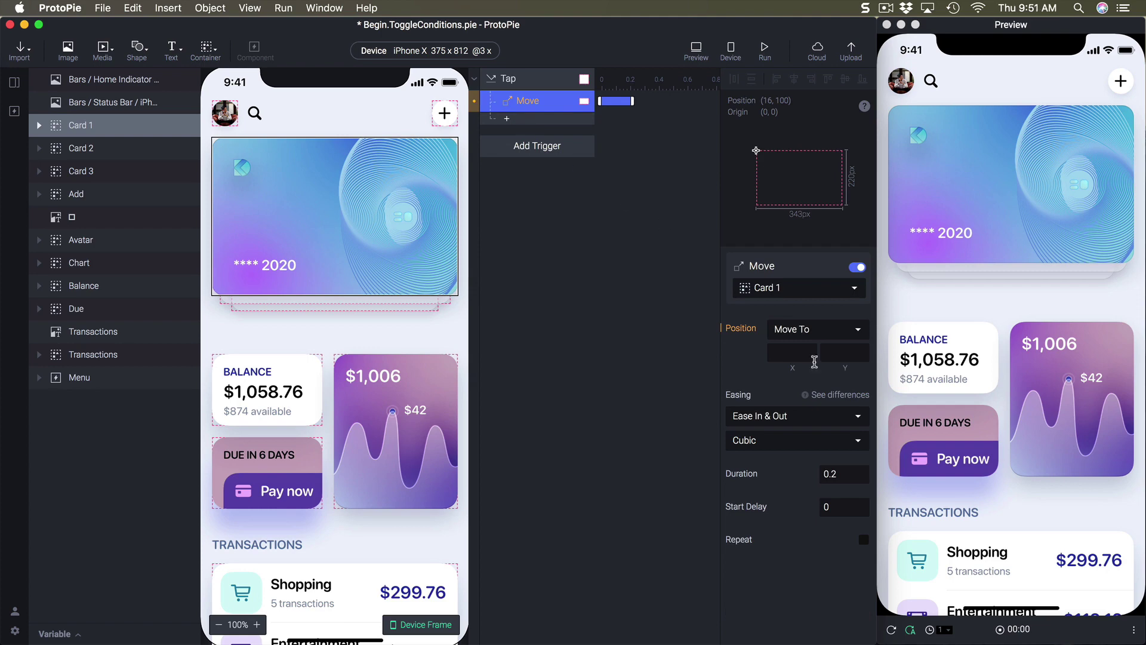
left_click(816, 331)
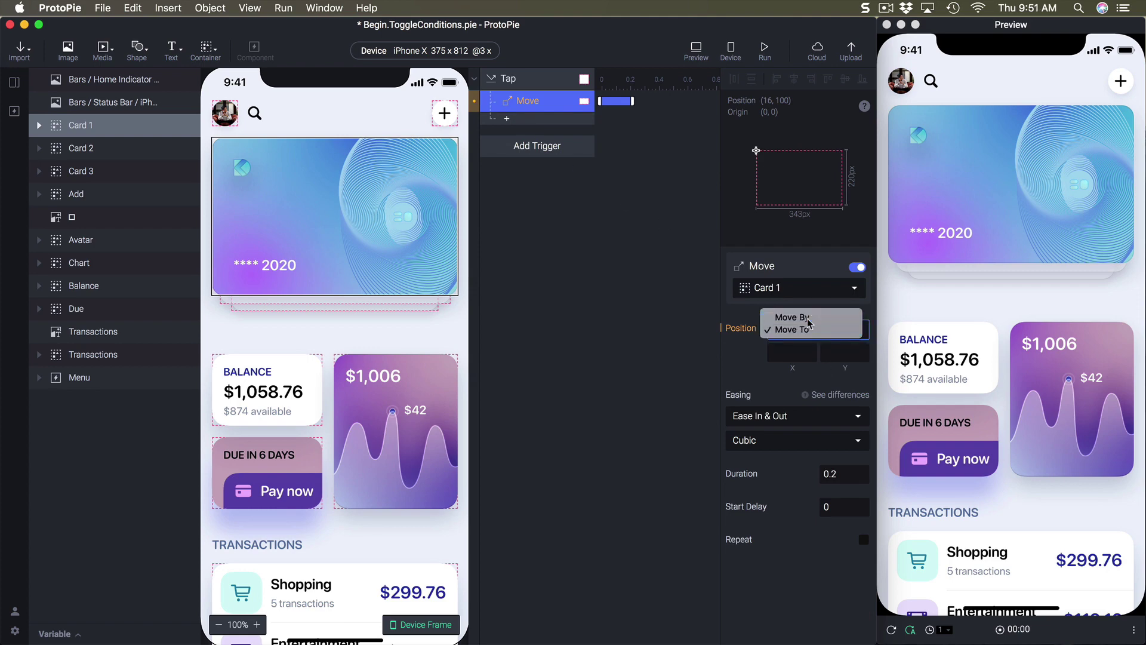
left_click(803, 316)
left_click(798, 350)
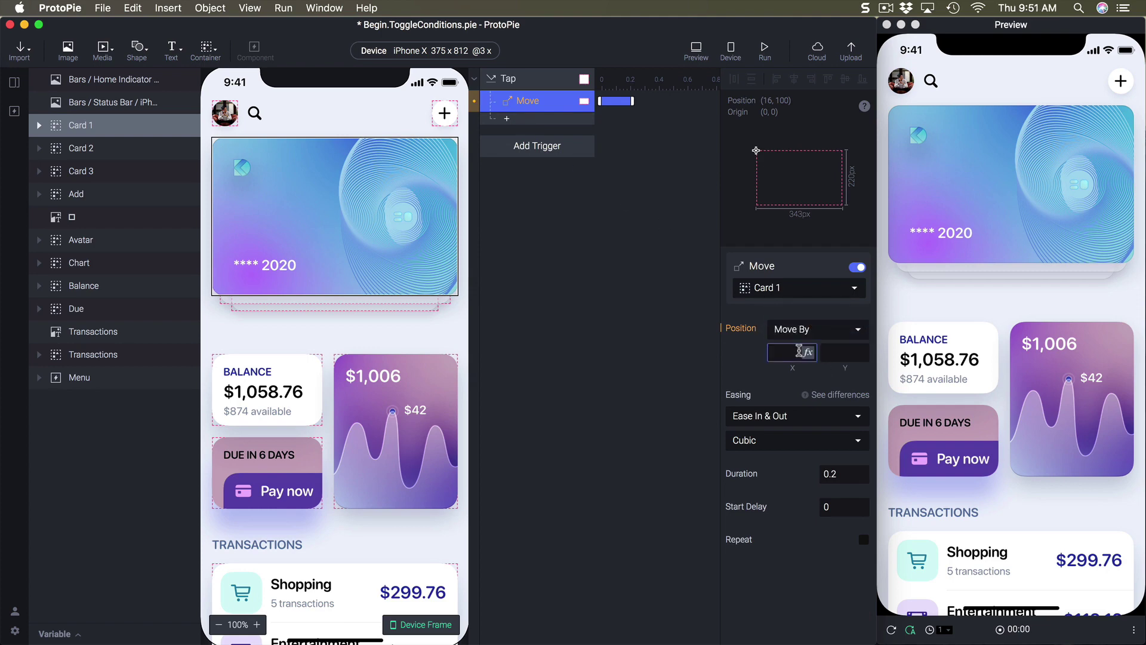
type("300")
key("Return")
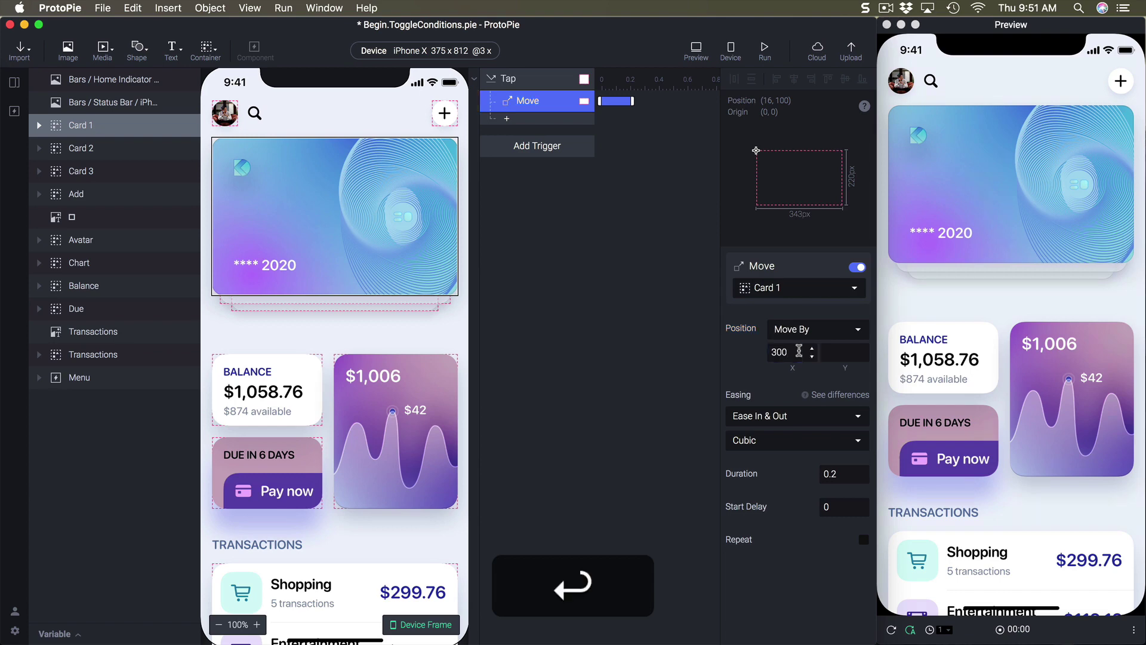
Test the avatar tap in the preview and check Card 1's movement against its position settings.
left_click(971, 95)
left_click(901, 84)
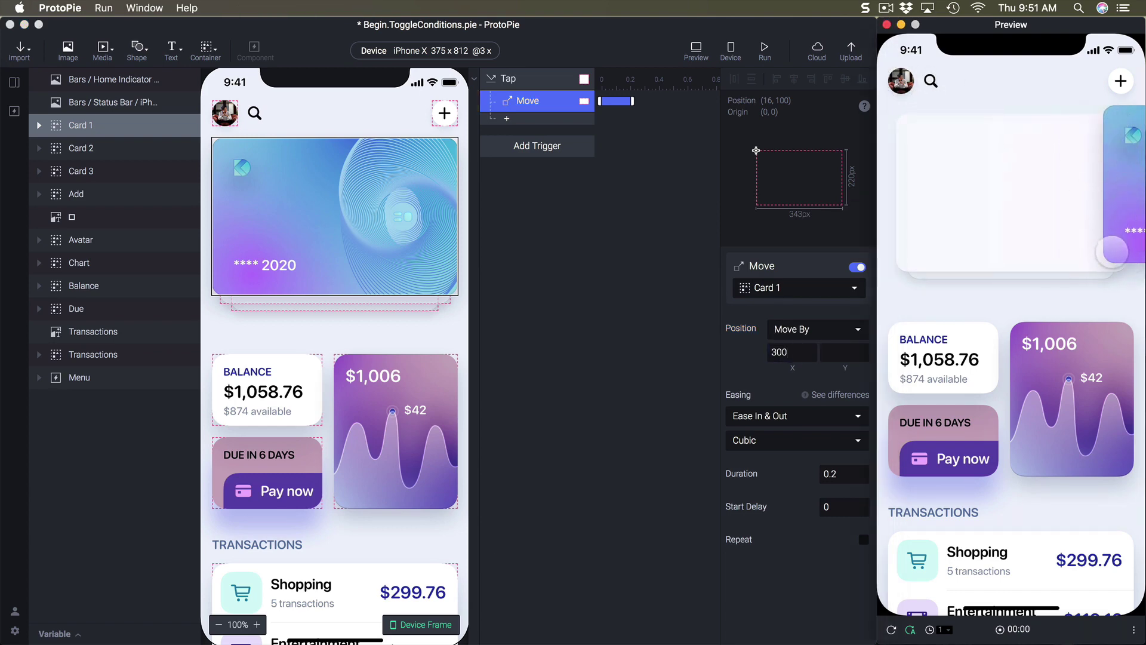
left_click(796, 353)
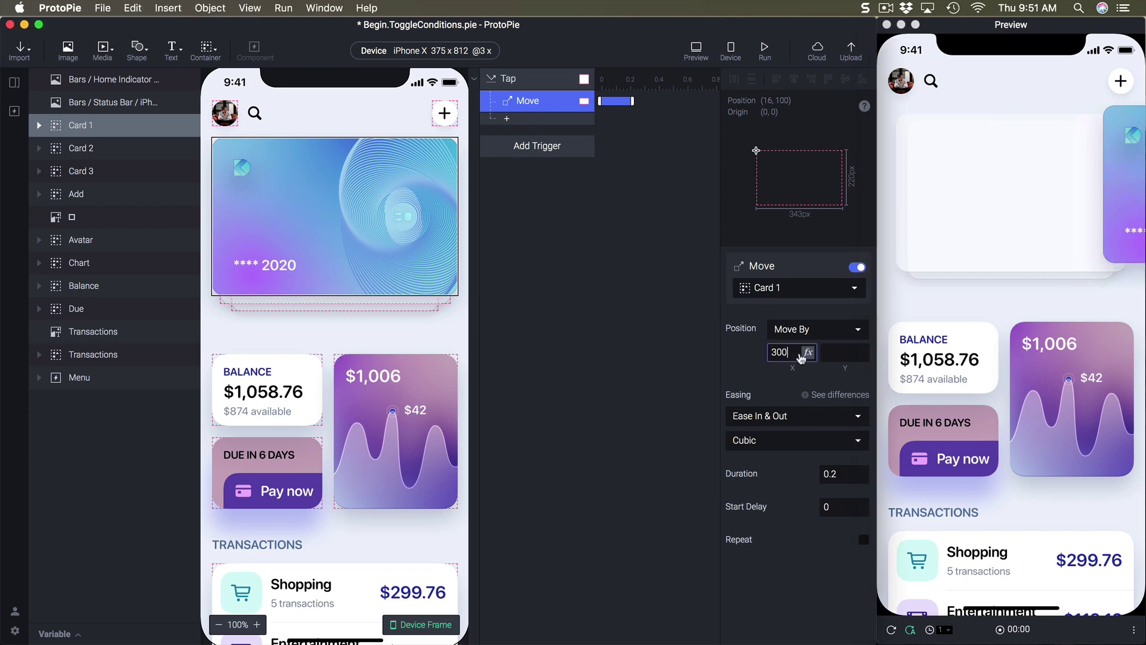
left_click(802, 330)
left_click(753, 360)
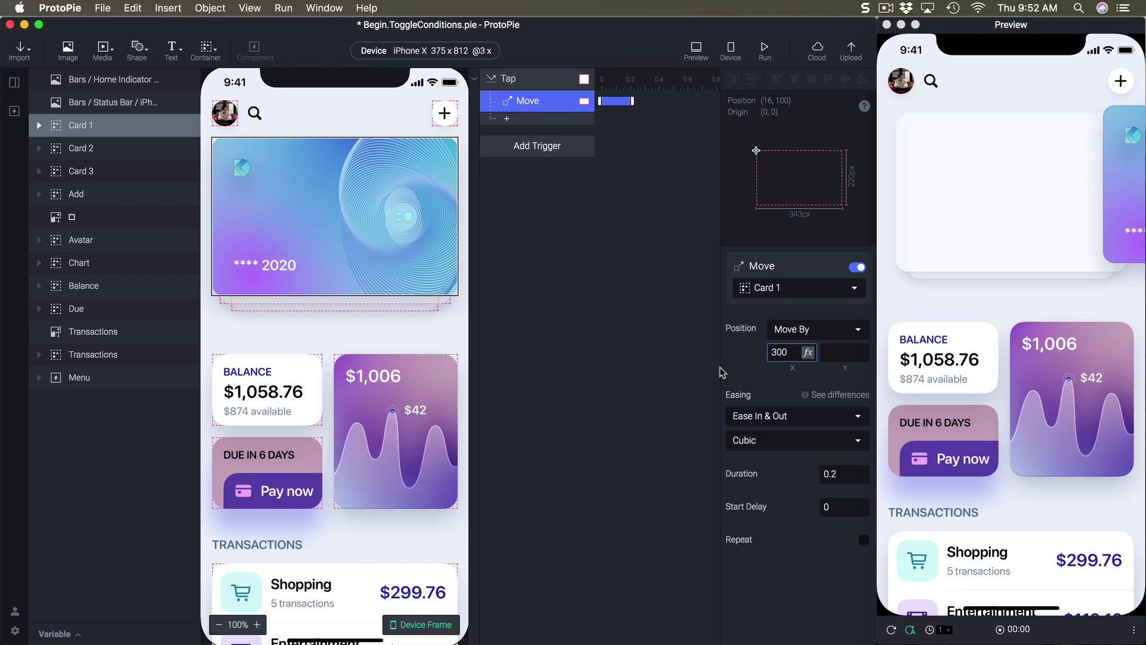
Try Move To as the position type of Card 1's Move response, and restore Move By.
left_click(812, 329)
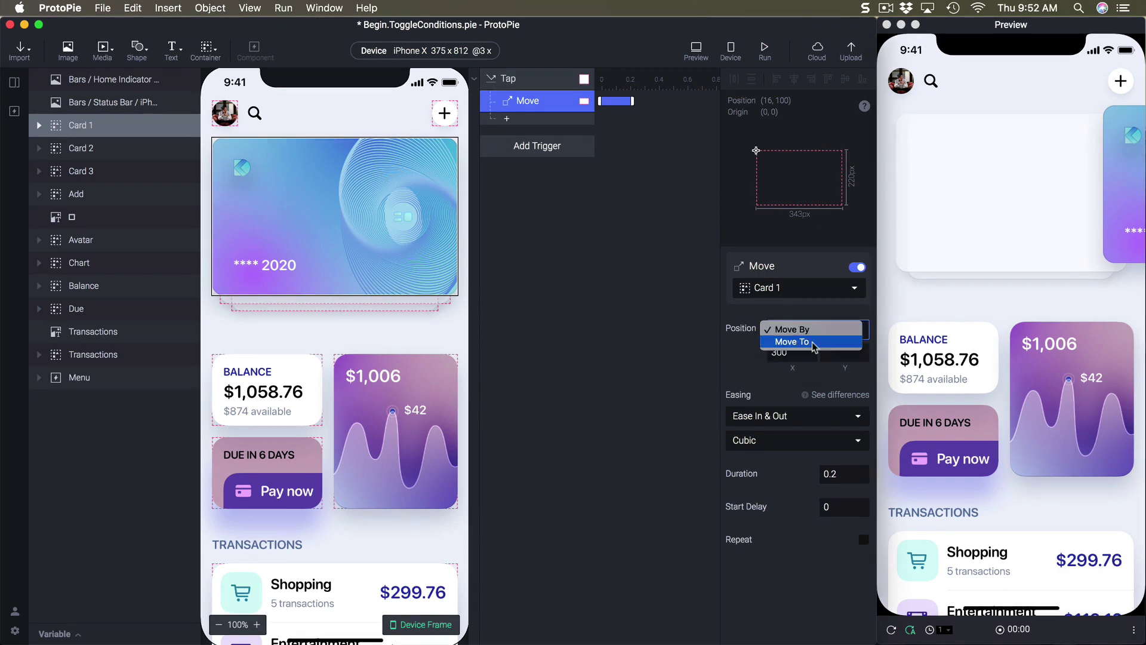
left_click(792, 342)
left_click(797, 353)
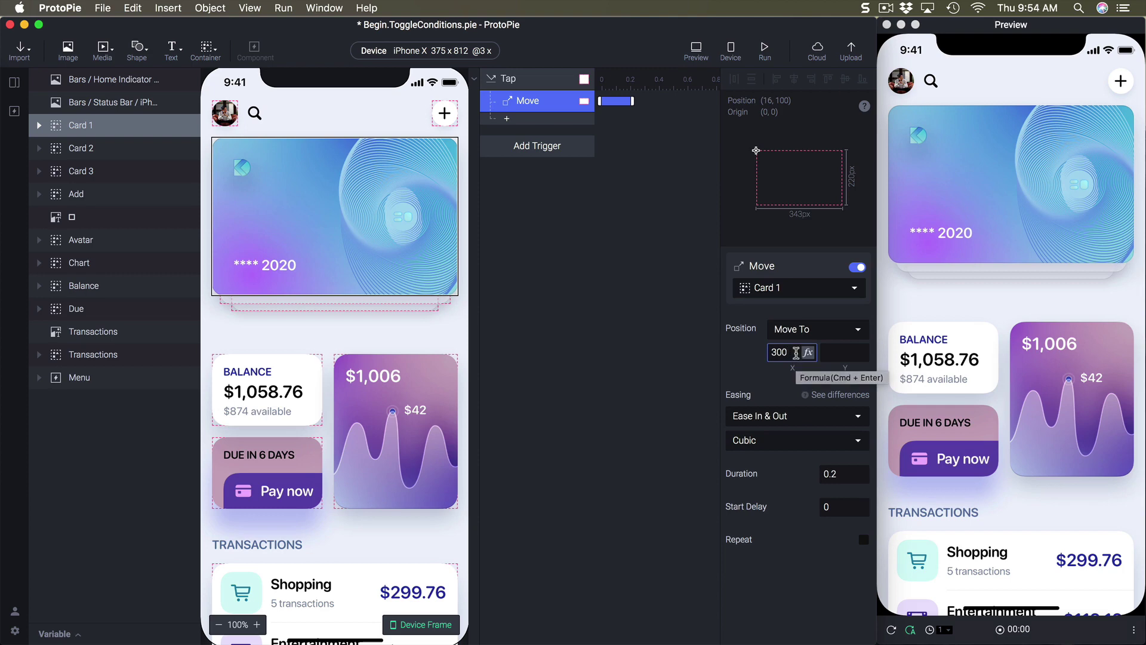
left_click(805, 329)
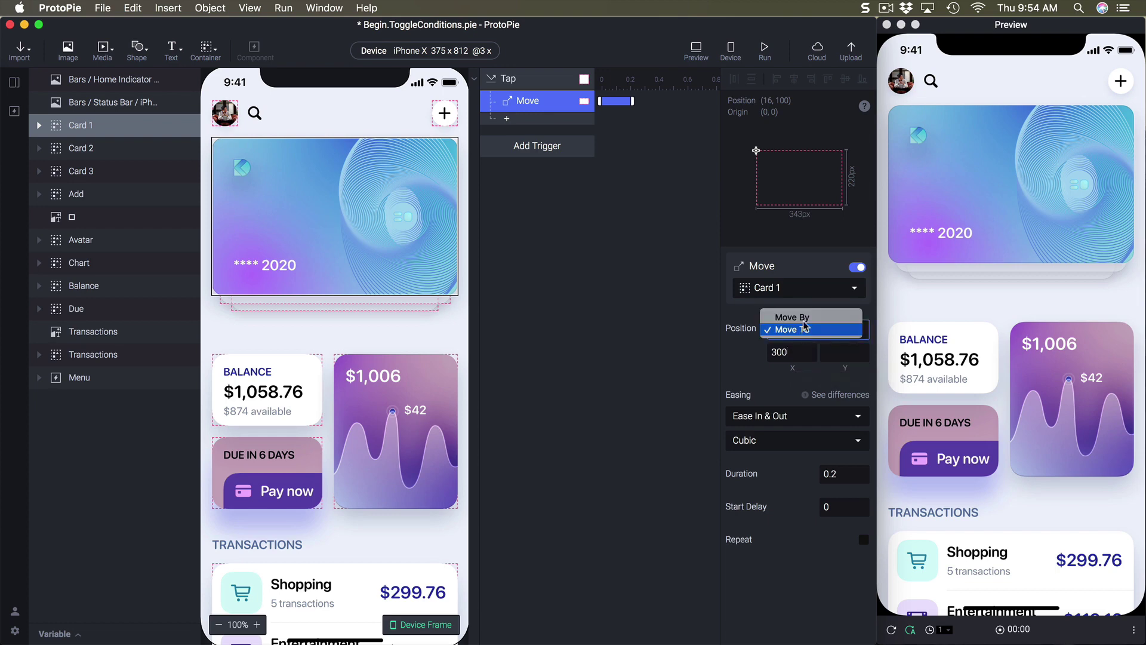
left_click(806, 317)
left_click(796, 355)
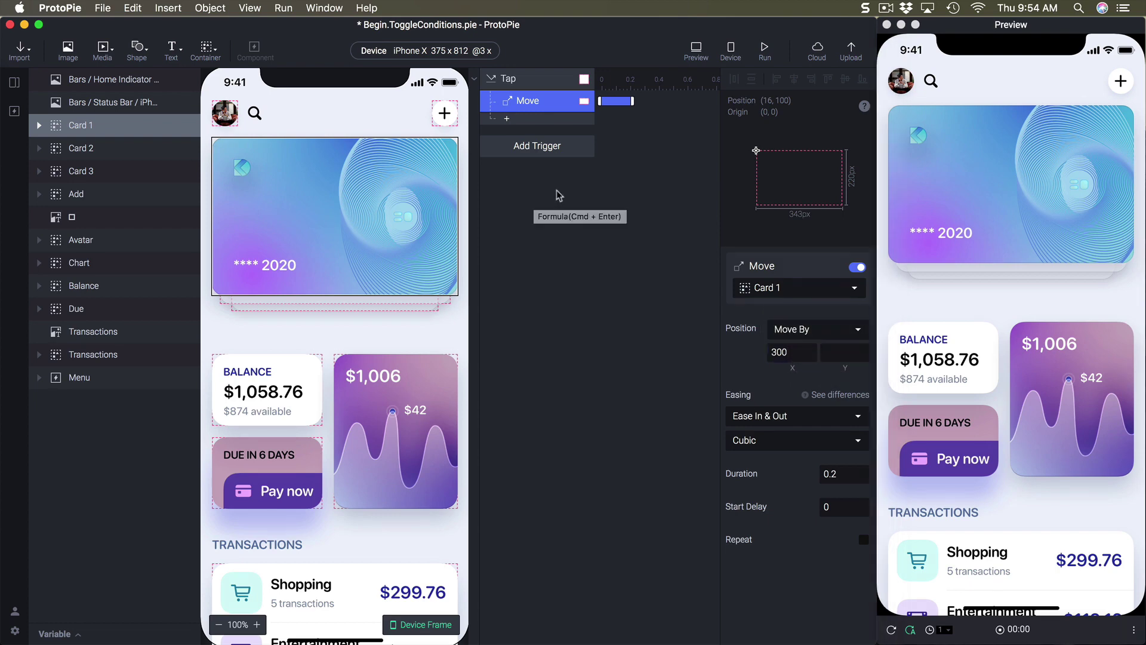
Add Move responses for Card 2 and Card 3 to the avatar's Tap trigger.
left_click(117, 155)
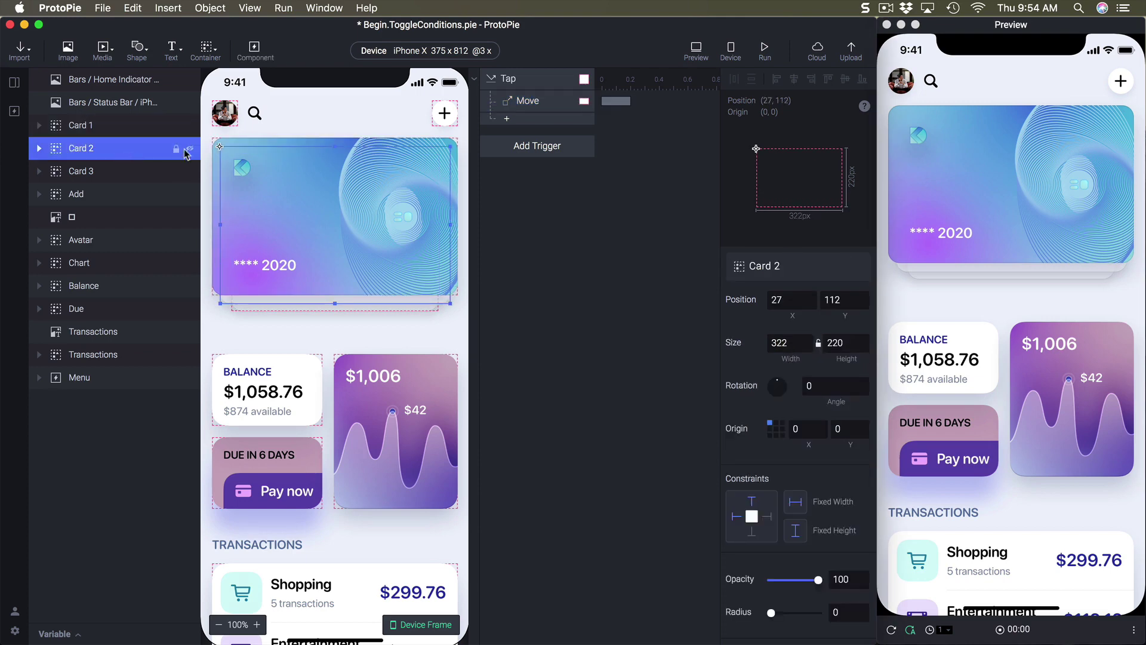
left_click(539, 119)
left_click(543, 139)
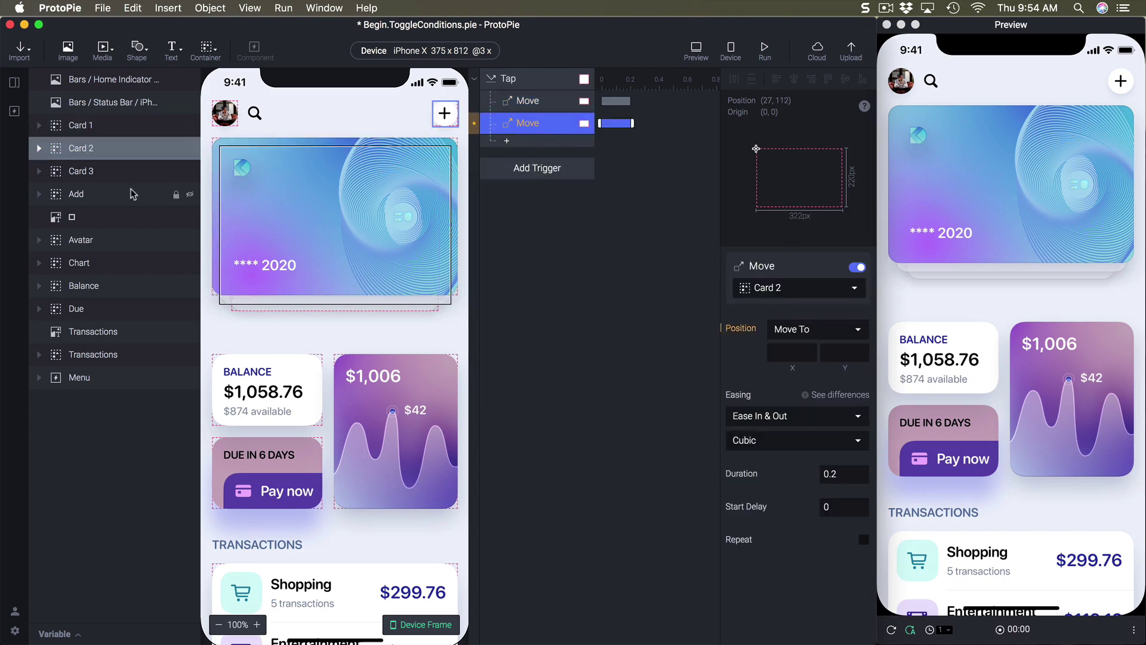
left_click(114, 172)
left_click(524, 143)
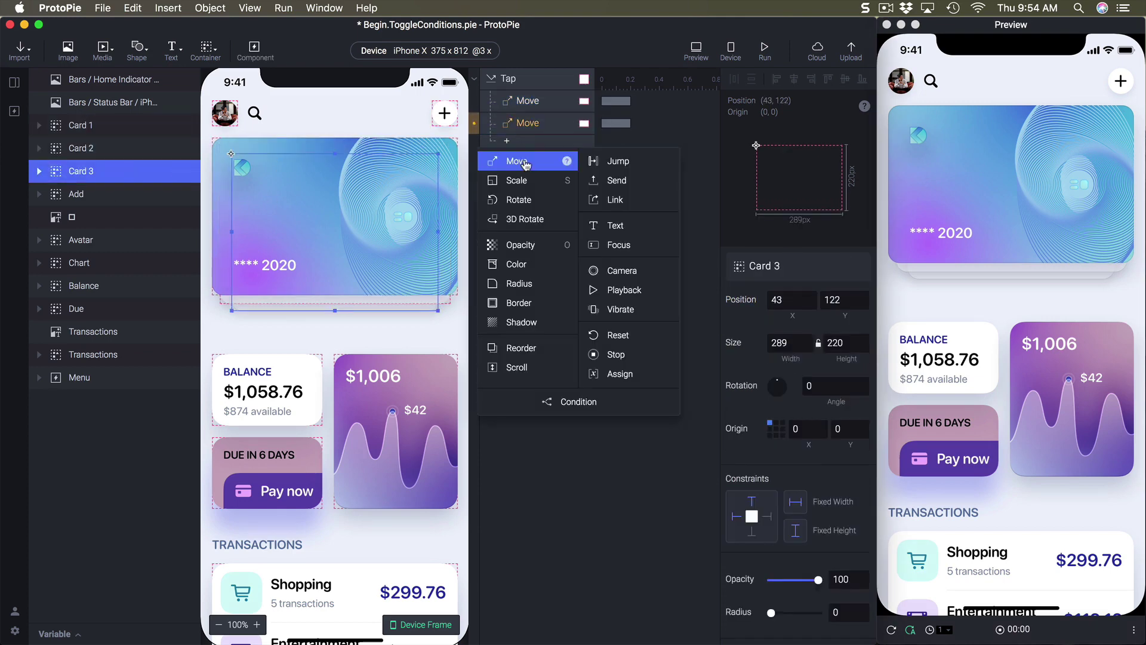
left_click(518, 160)
Set all three cards' Move responses together to Move By with X 300.
left_click(530, 101, "shift")
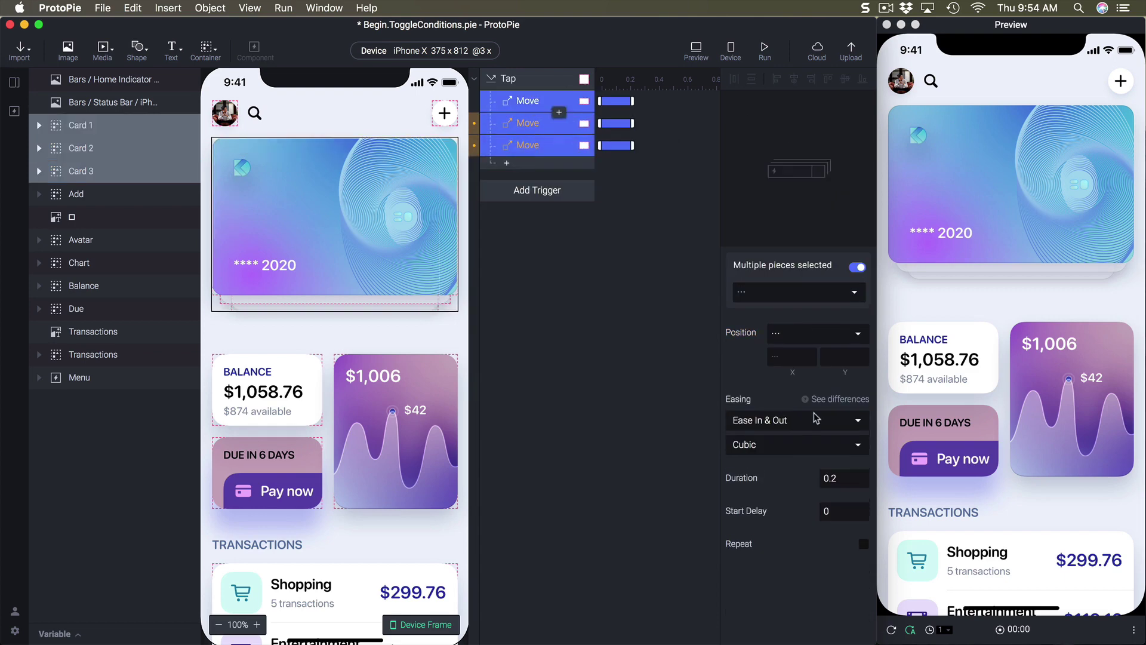
left_click(791, 333)
left_click(788, 356)
left_click(794, 333)
left_click(791, 320)
left_click(786, 355)
type("30")
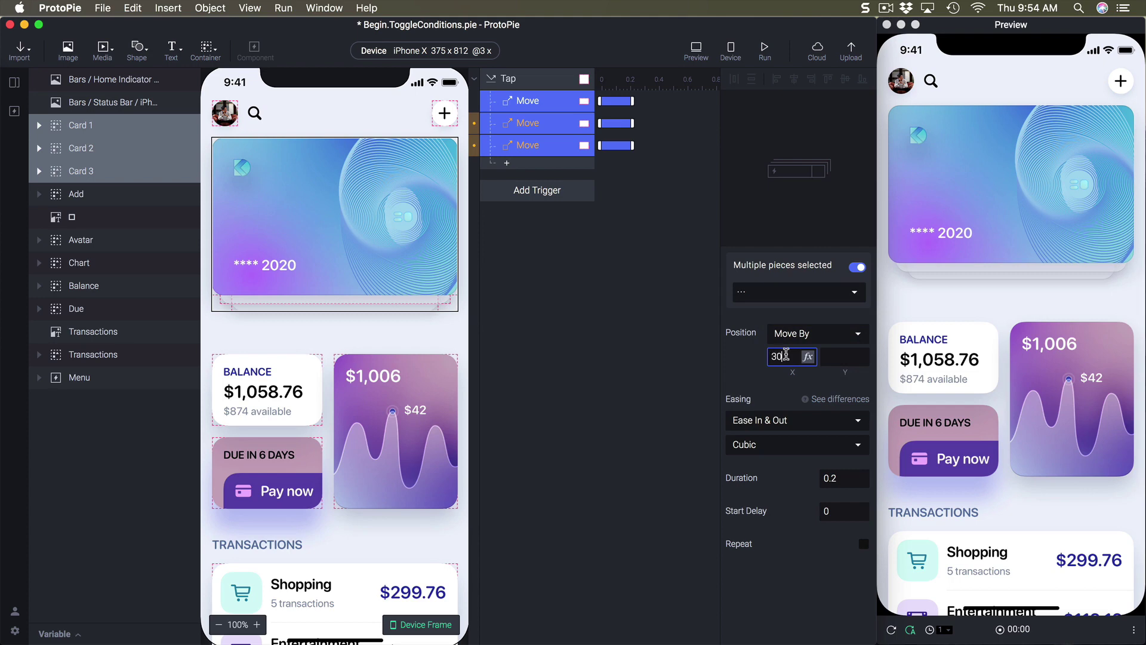
type("0")
key("Return")
Set the easing of all three cards' Move responses to Spring with tension 200 and friction 20.
left_click(757, 423)
left_click(806, 448)
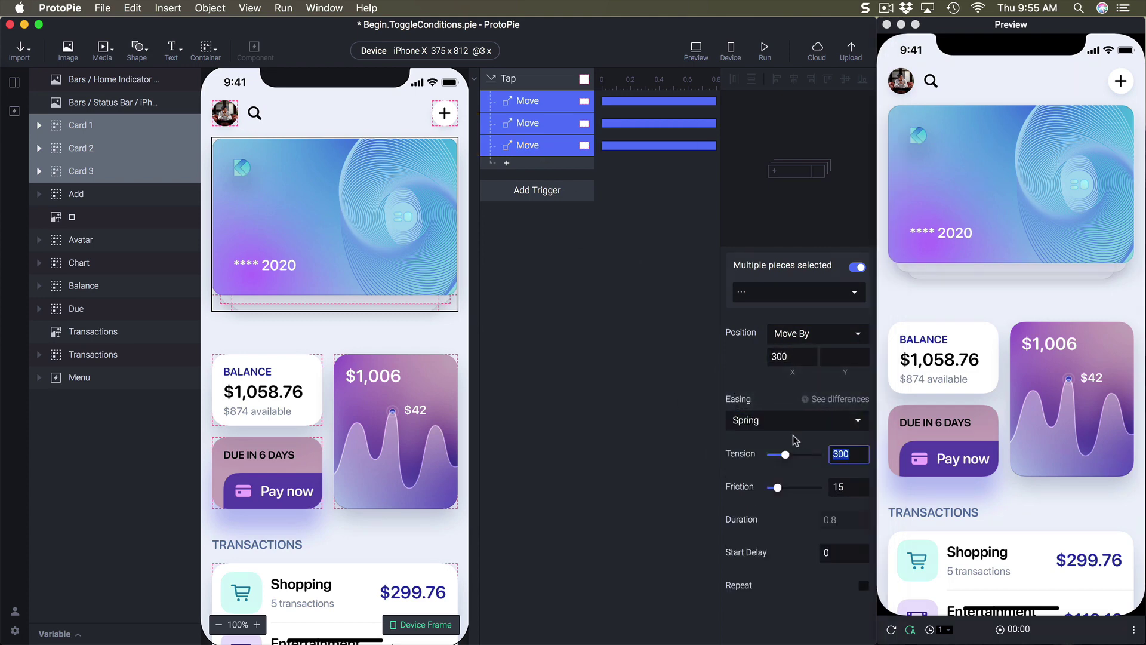
double_click(846, 454)
type("200")
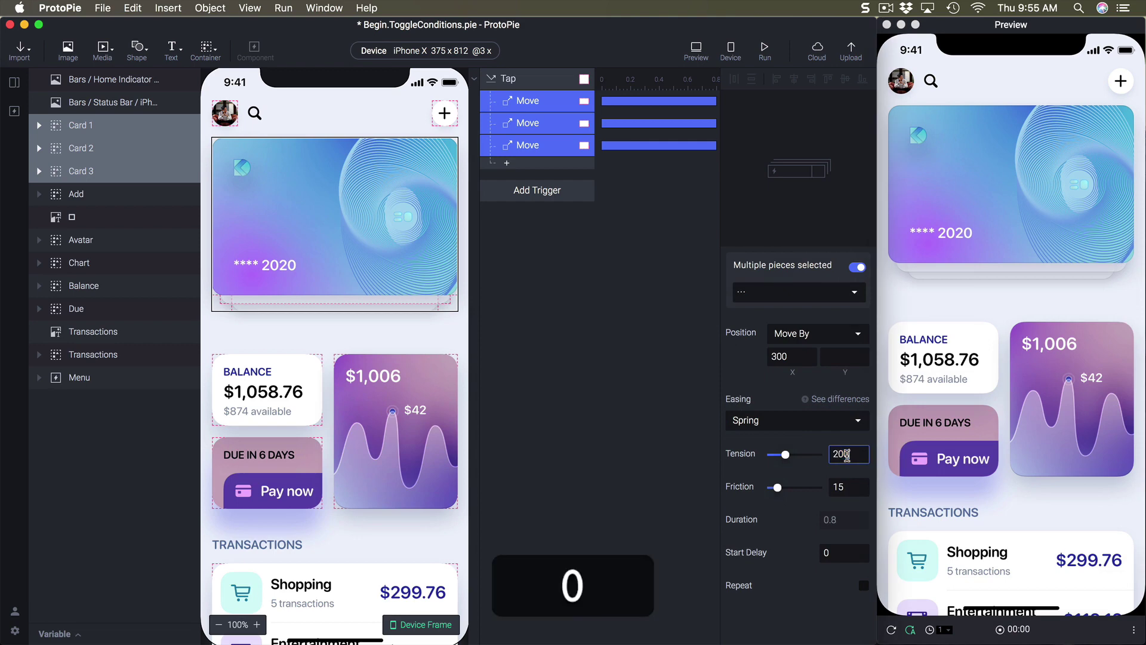
key("Return")
double_click(851, 485)
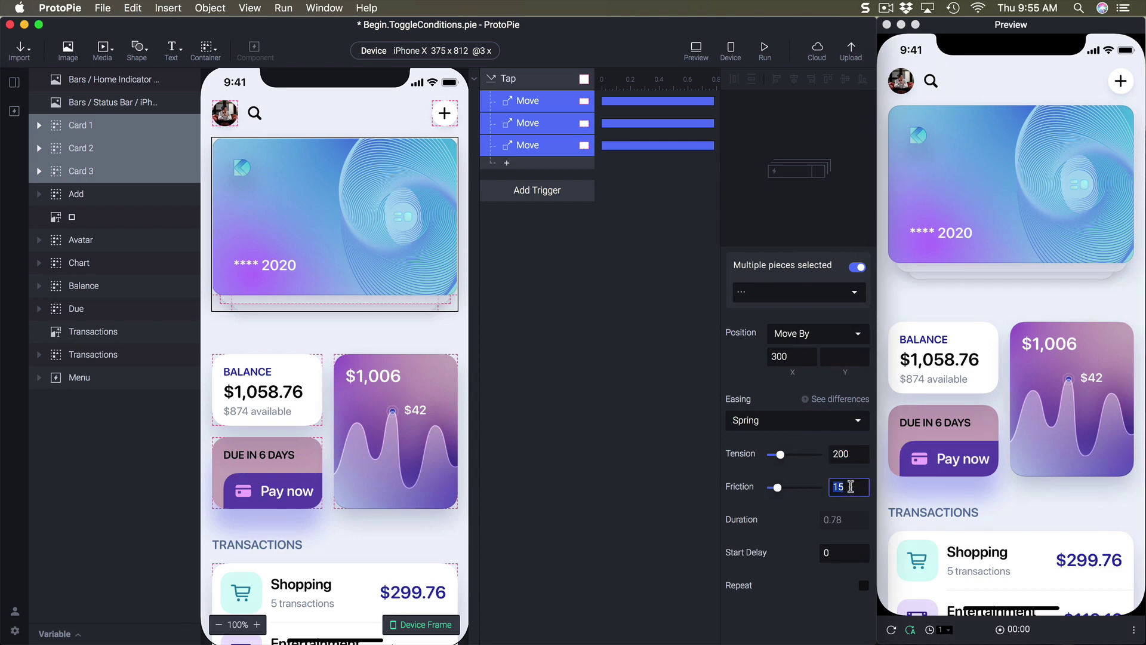
type("20")
key("Return")
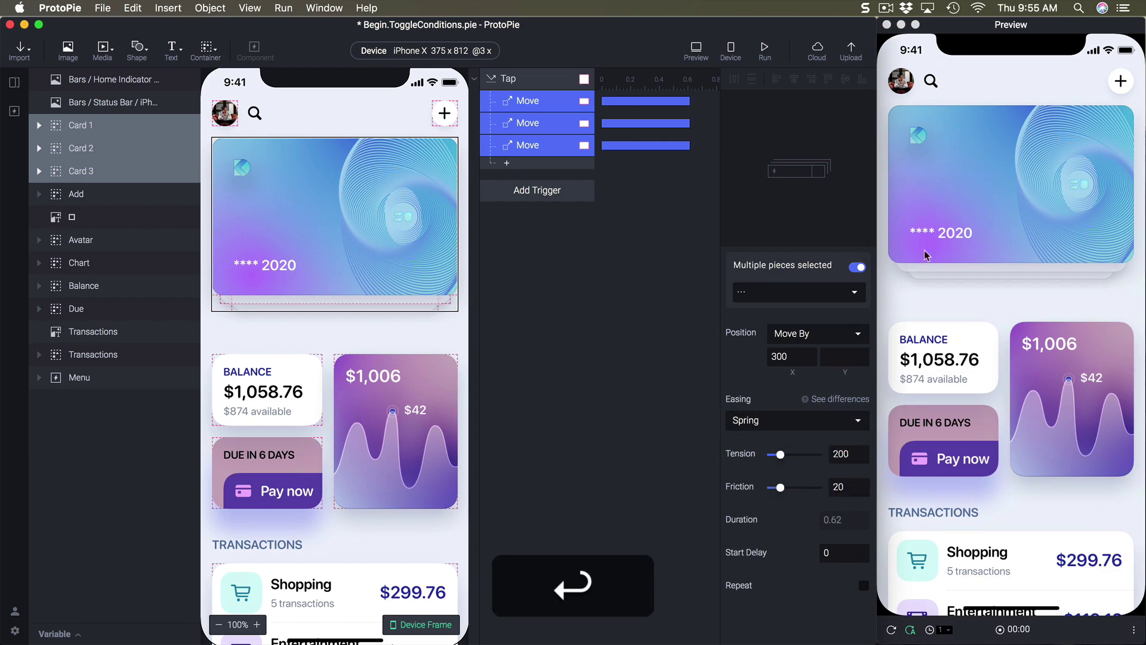
Test the spring motion of the cards by tapping the avatar in the preview.
left_click(967, 81)
left_click(902, 82)
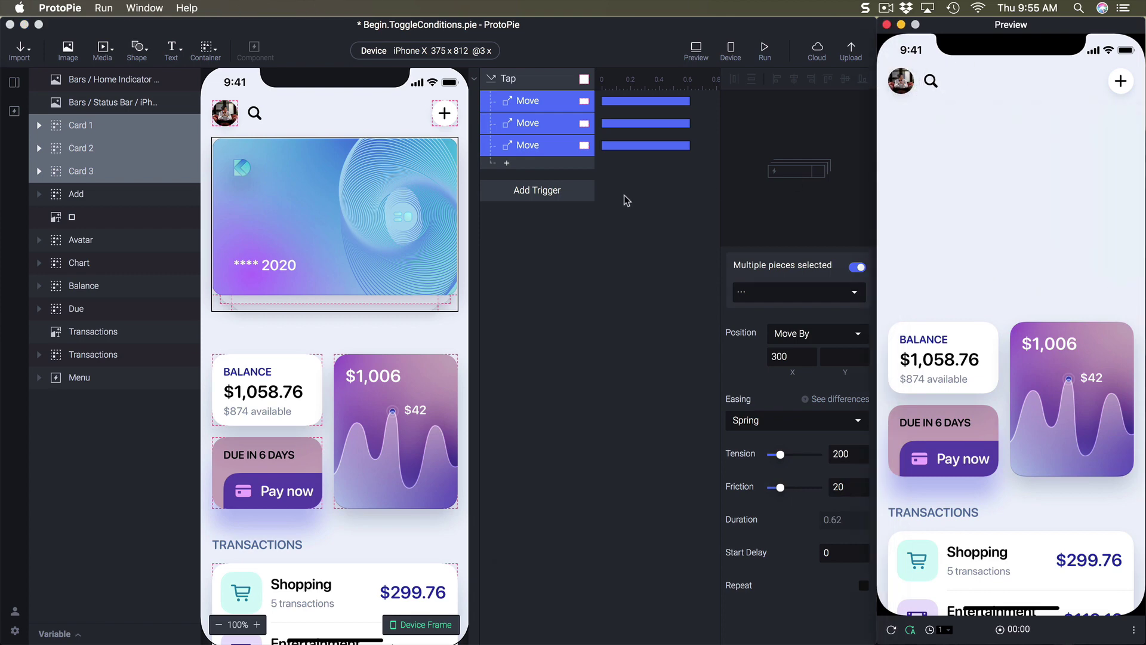
left_click(650, 213)
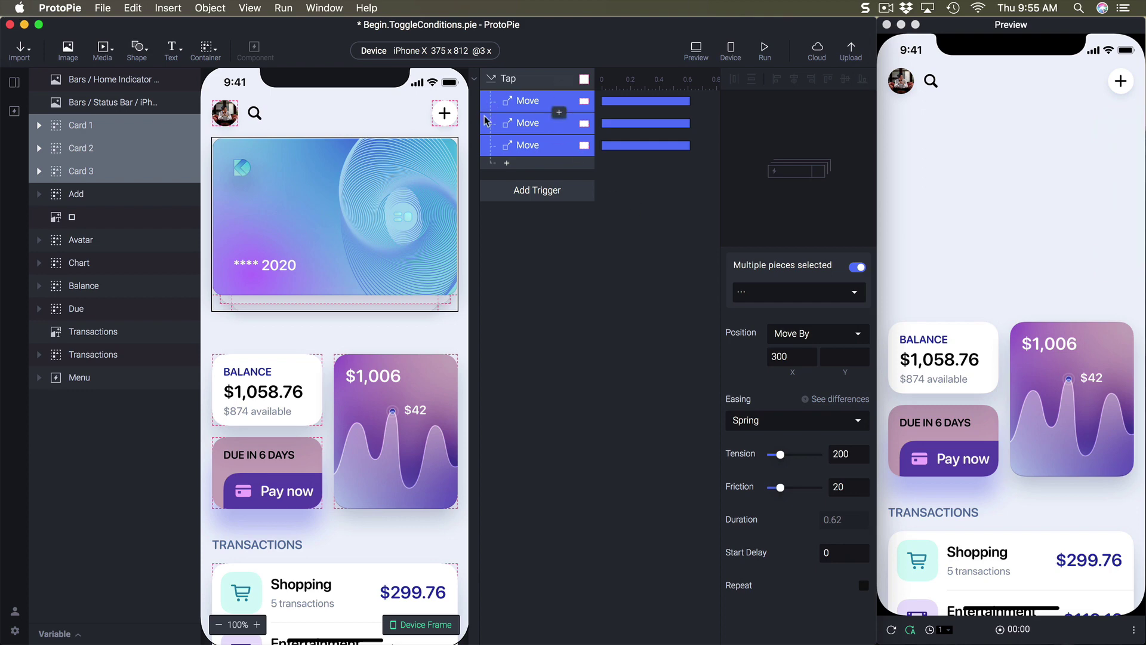
Stagger the Move responses with a start delay of 0.1 for Card 2 and 0.2 for Card 3, and preview the result.
left_click(529, 128)
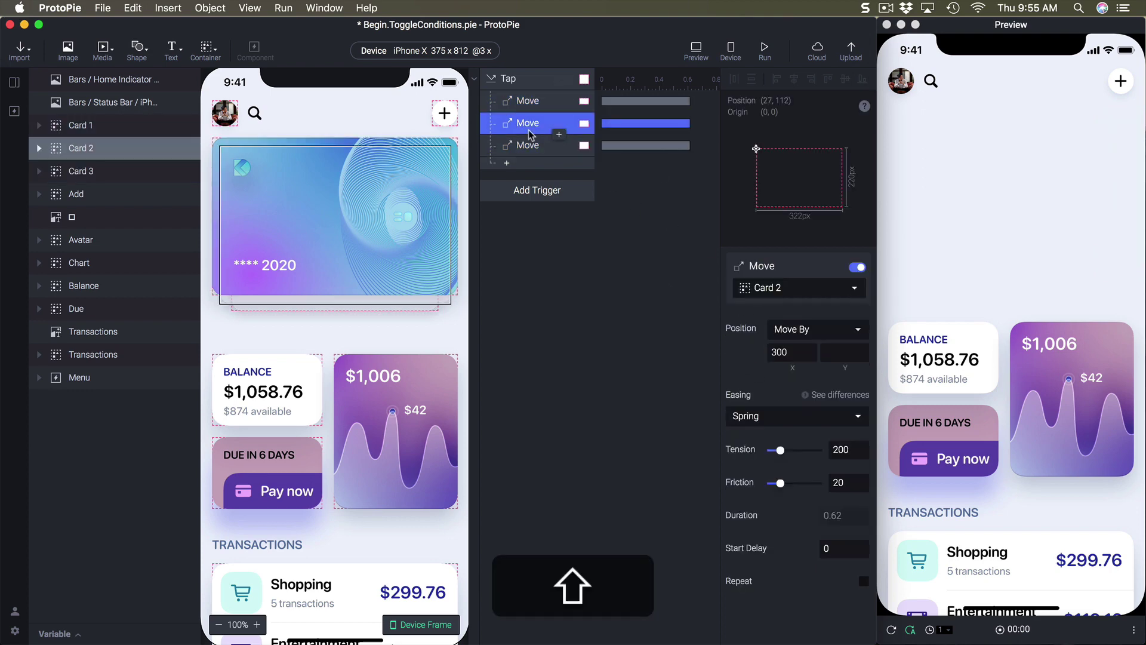
key("shift+Right")
left_click(519, 145)
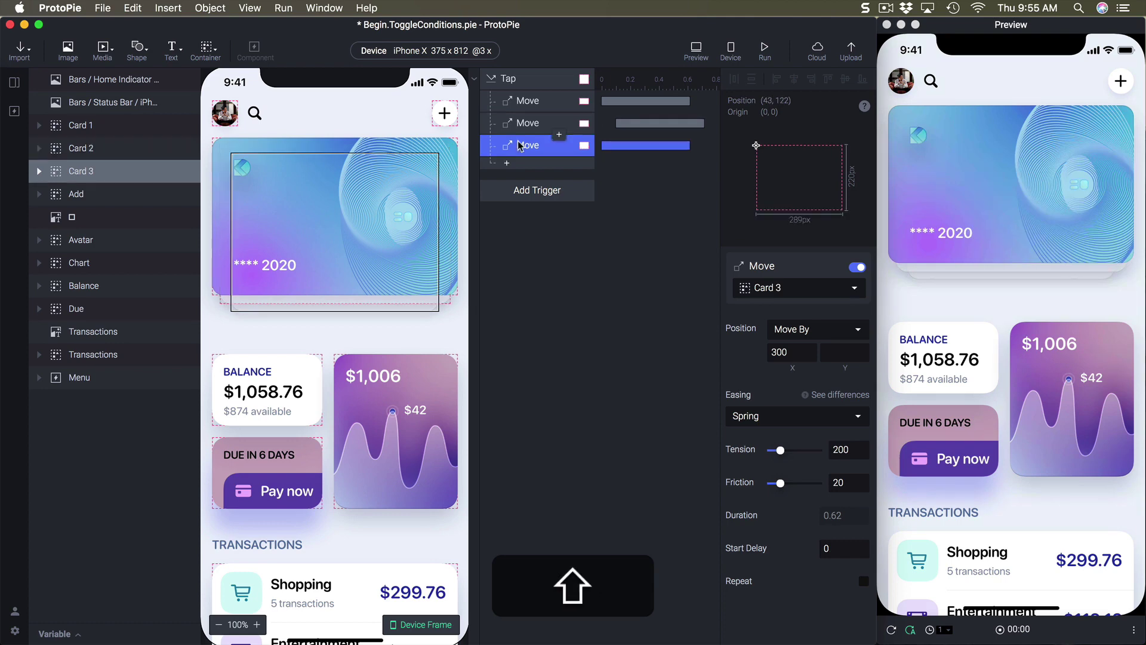
key("shift+Right")
key("shift+Right")
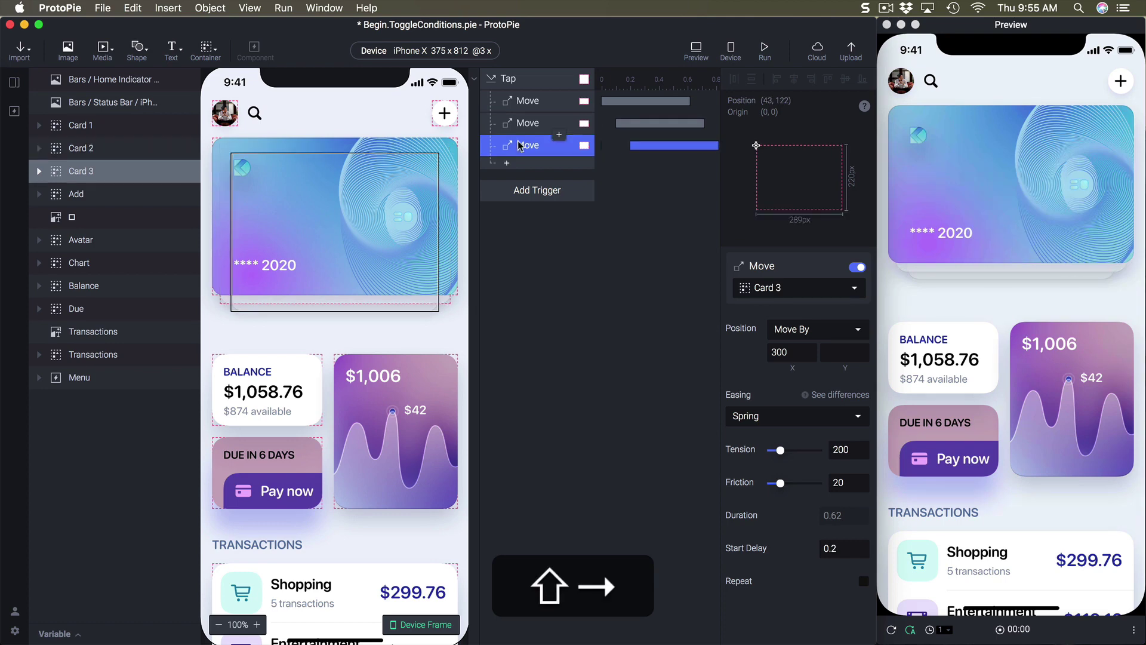
left_click(1036, 187)
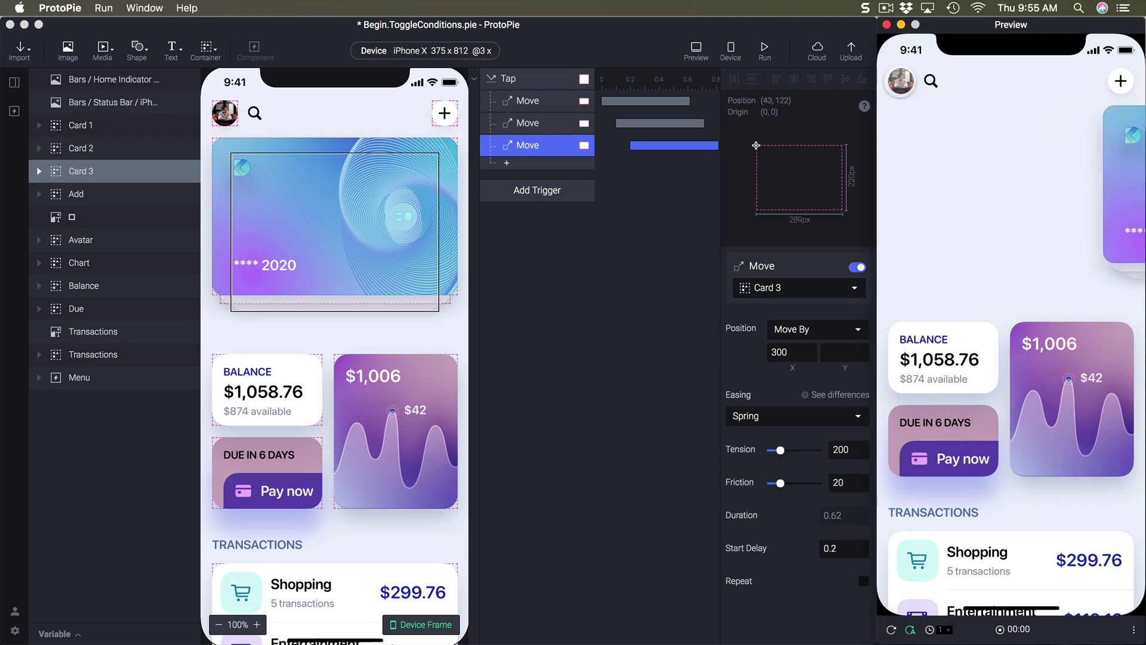
left_click(650, 227)
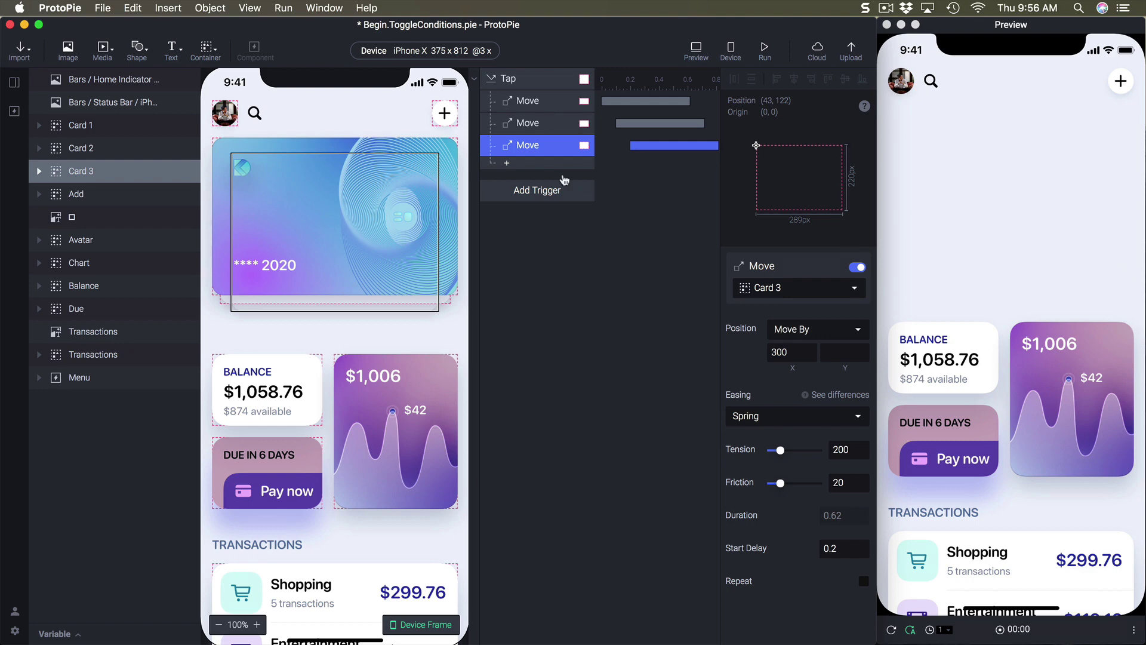
Add a condition to the Tap trigger requiring Card 1's X to equal 16.
left_click(521, 166)
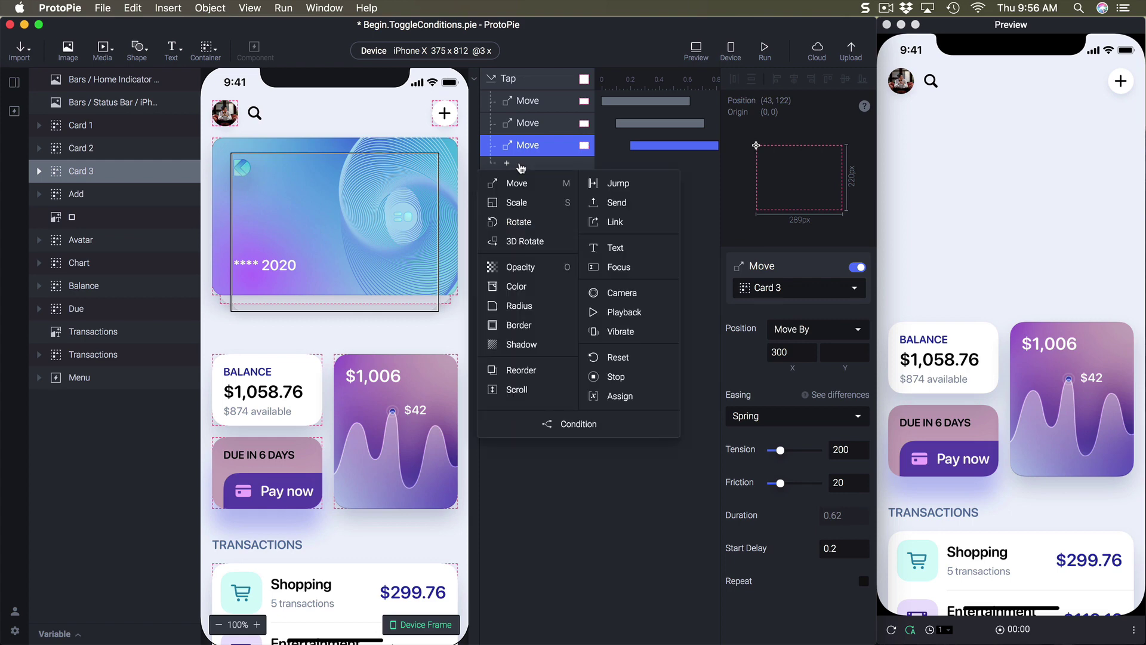
left_click(577, 424)
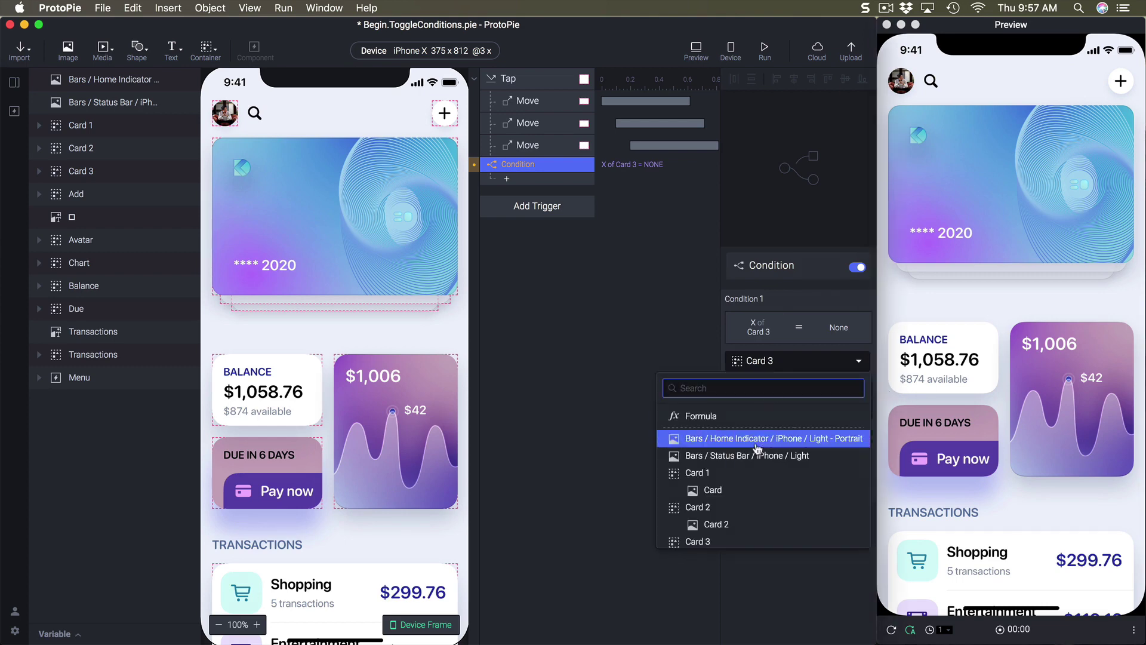
left_click(764, 472)
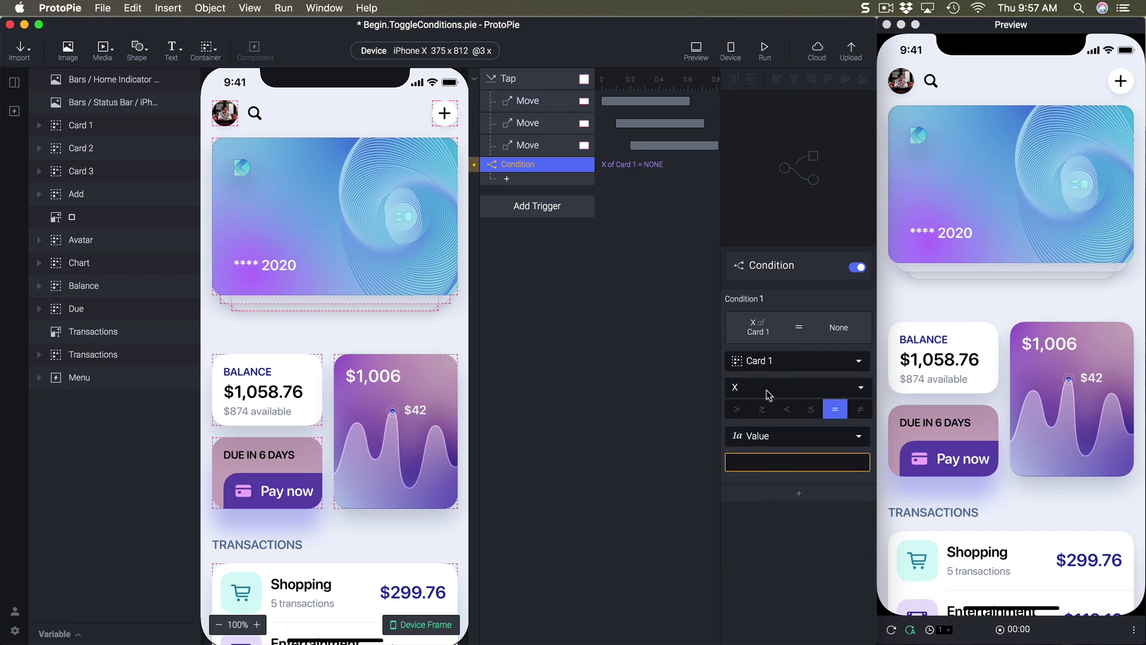
left_click(765, 461)
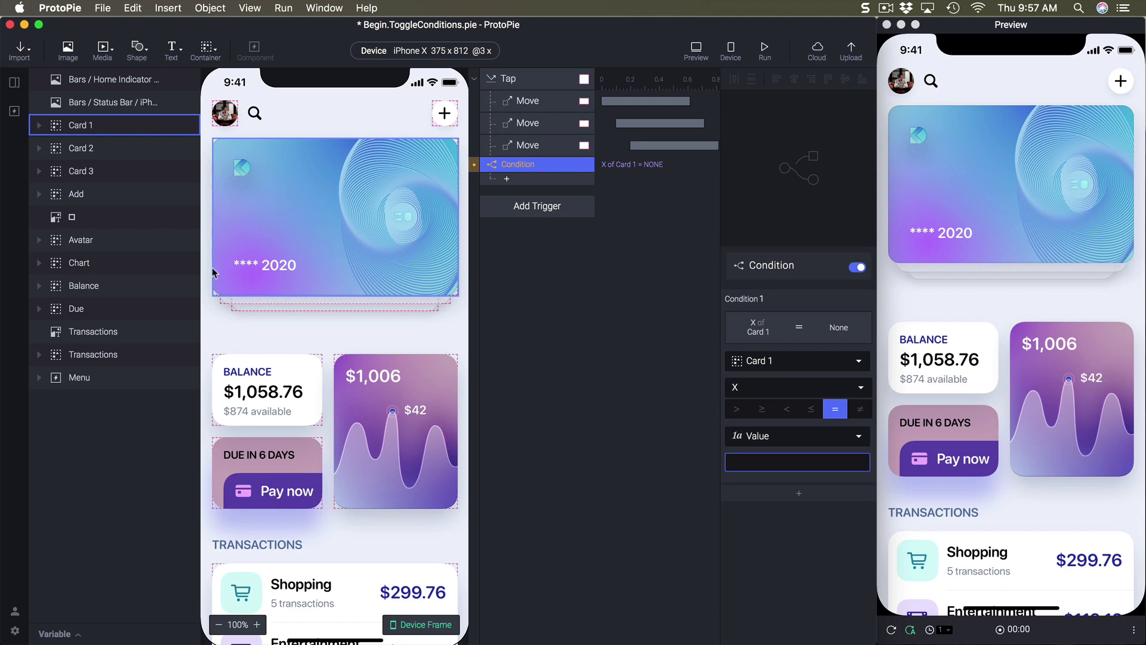
left_click(231, 205)
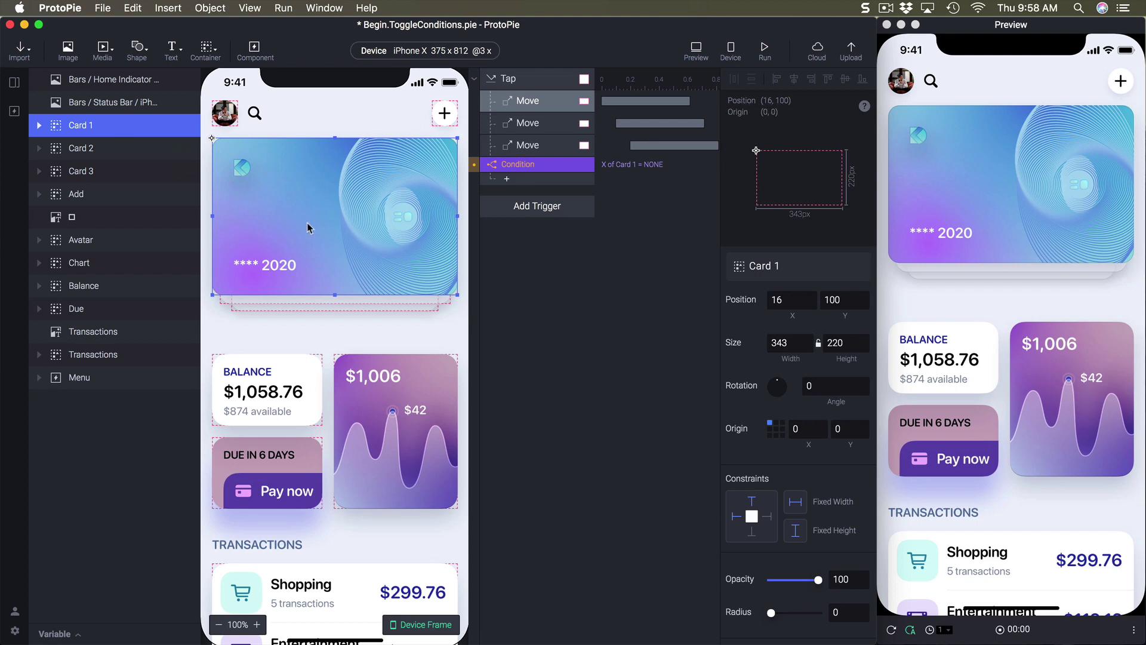
left_click(555, 163)
left_click(783, 462)
type("16")
key("Return")
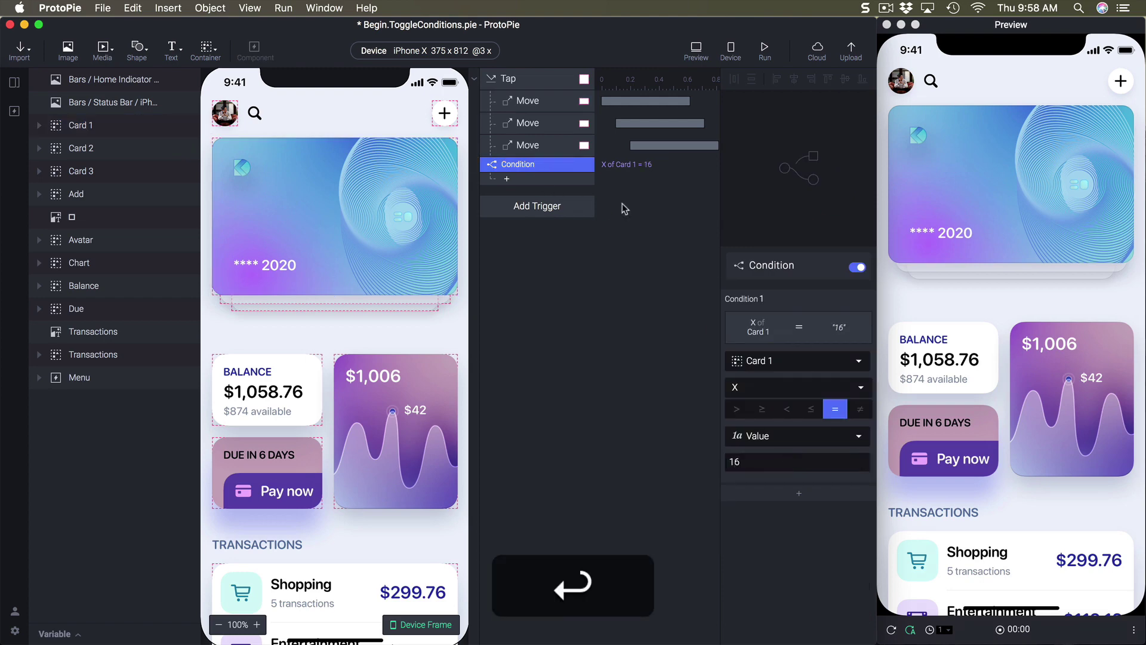
Place the three Move responses under the condition and rename it Condition Open.
left_click(528, 101)
left_click(532, 148, "shift")
left_click_drag(533, 148, 558, 161)
double_click(538, 98)
key("Right")
type("Pen")
key("Return")
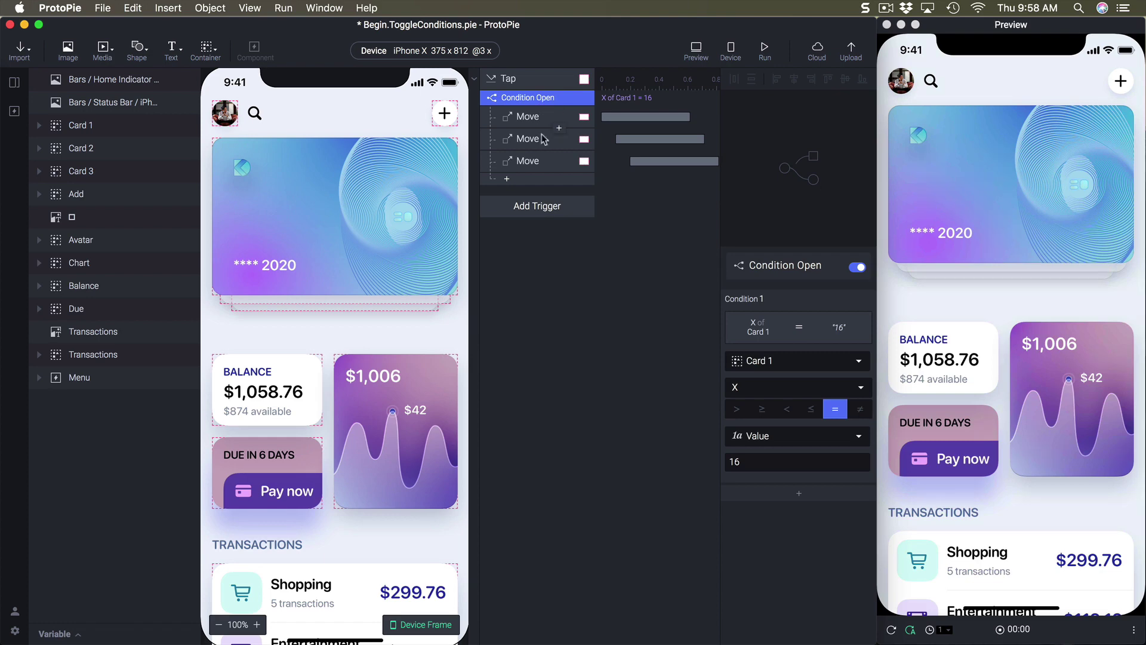
Review the three Move responses under Condition Open and test the avatar tap in the preview.
left_click(530, 123)
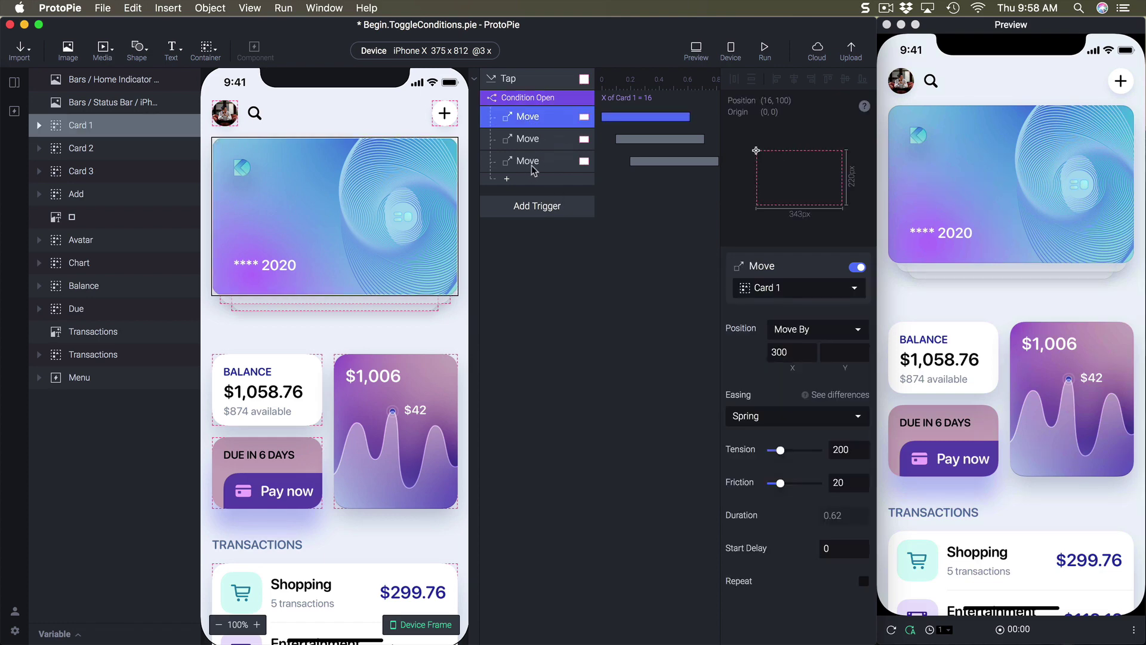
left_click(530, 161)
left_click(544, 119, "shift")
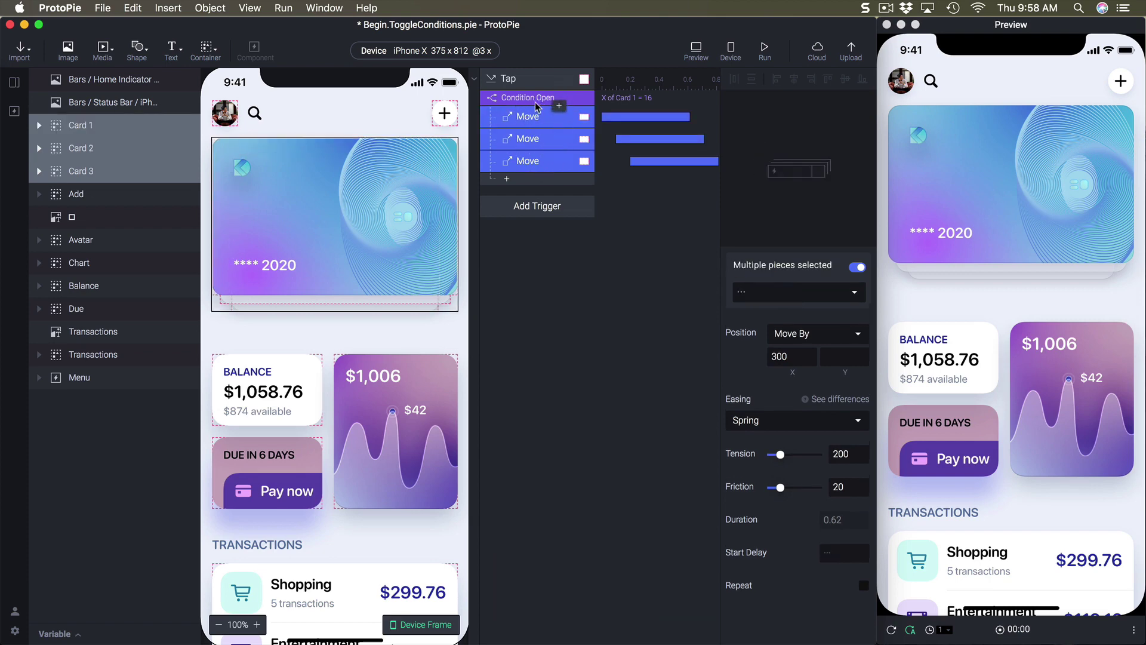
left_click(986, 121)
left_click(900, 81)
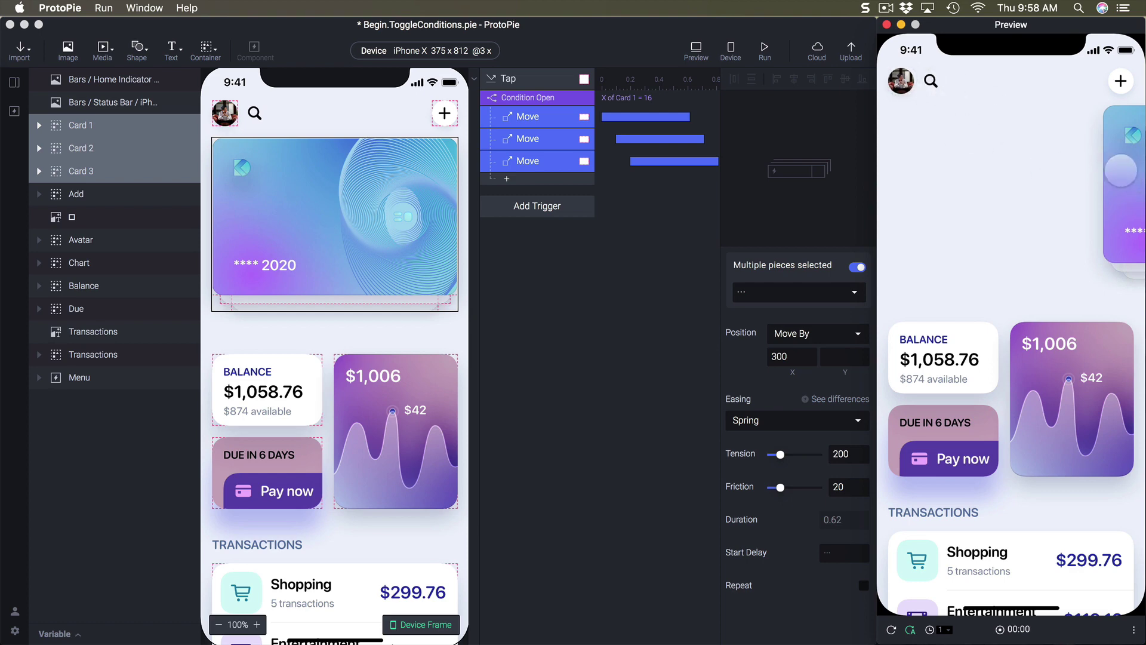
left_click(555, 123)
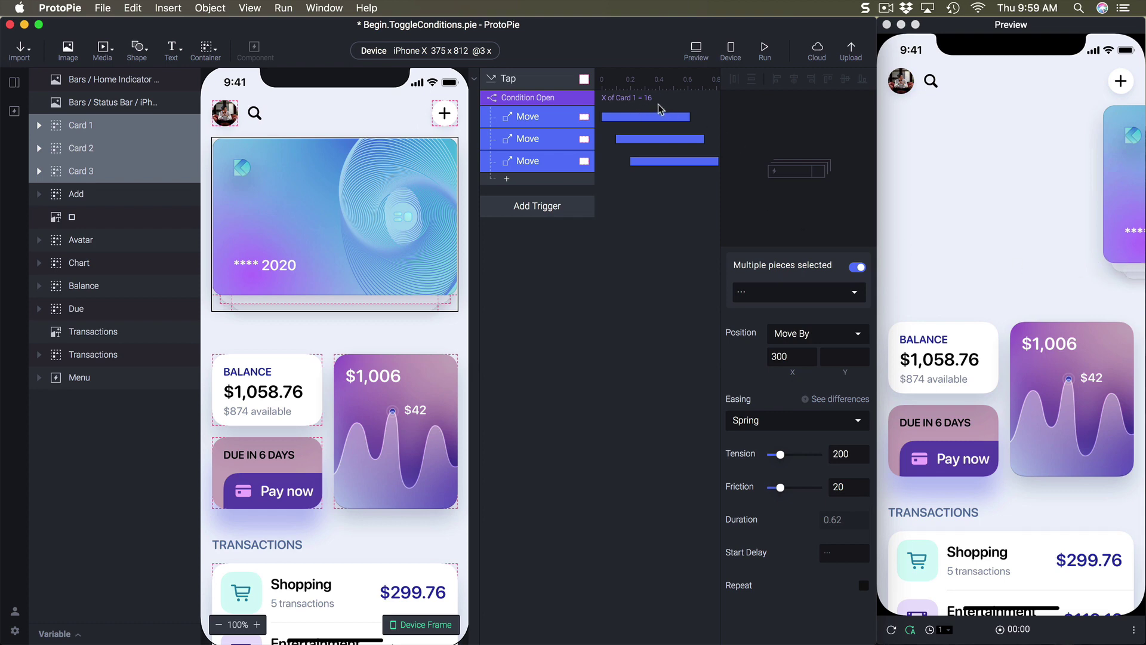
Add a second condition requiring Card 1's X to be not equal to 16, and open its name for editing.
left_click(529, 119)
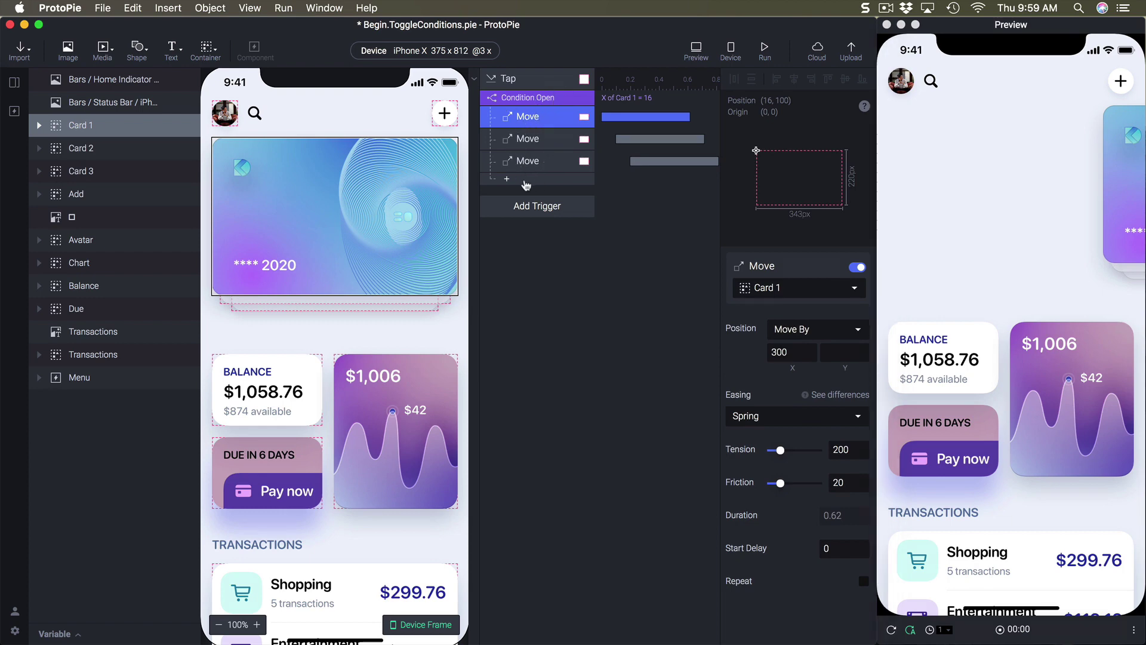
left_click(506, 179)
left_click(576, 440)
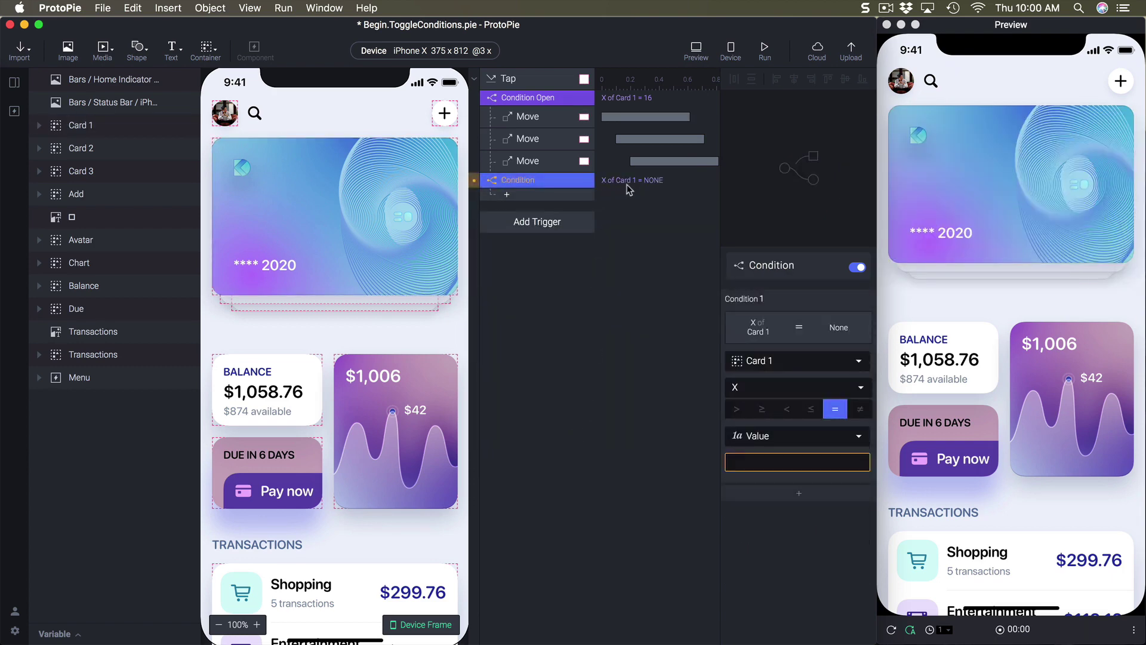
left_click(795, 463)
type("16")
key("Return")
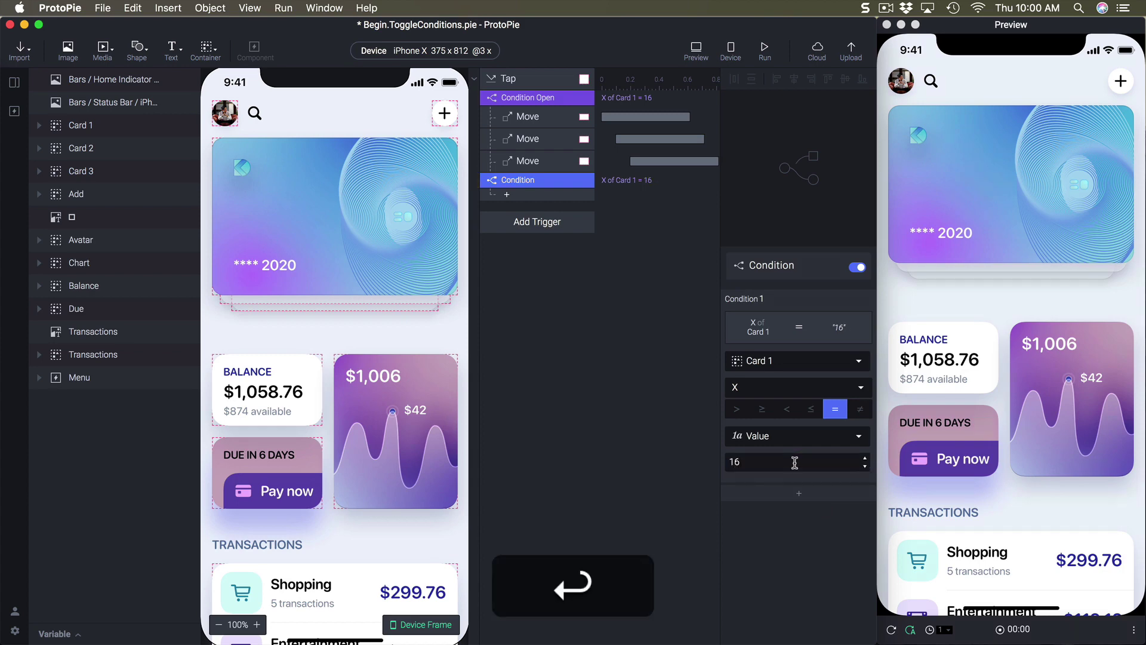
left_click(860, 411)
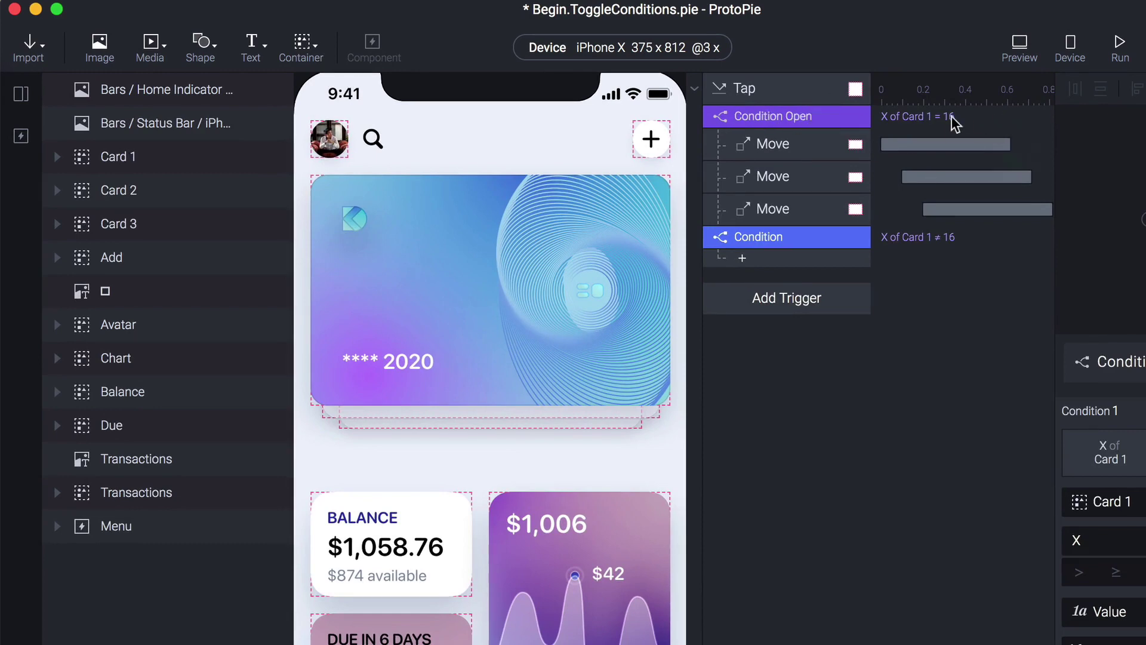
double_click(776, 236)
left_click(804, 237)
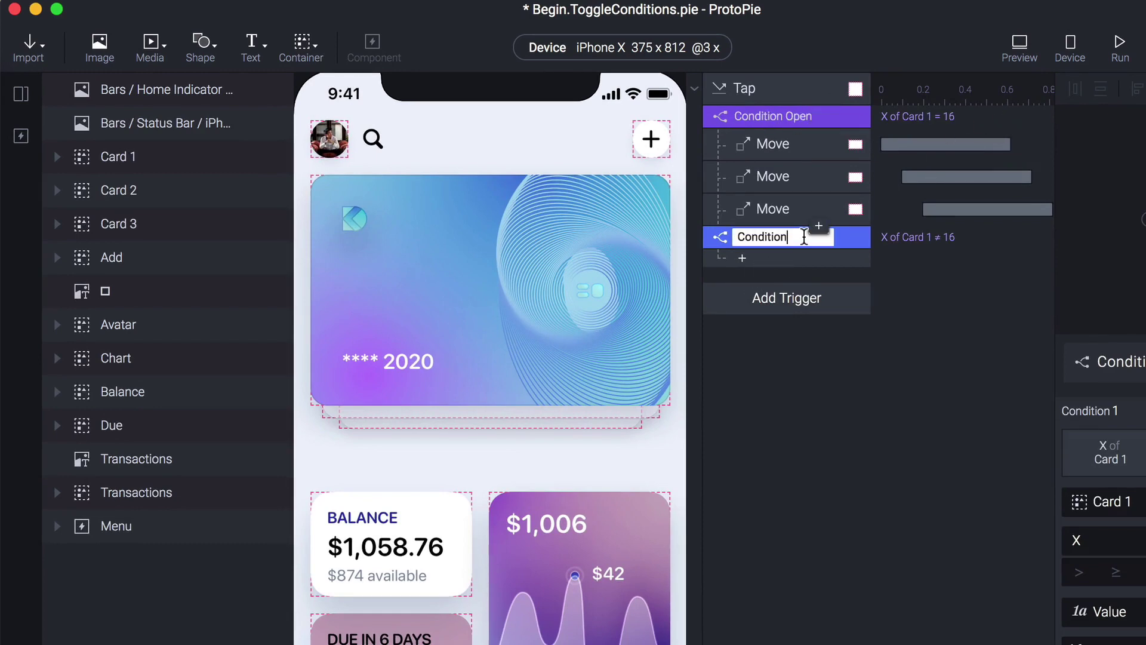
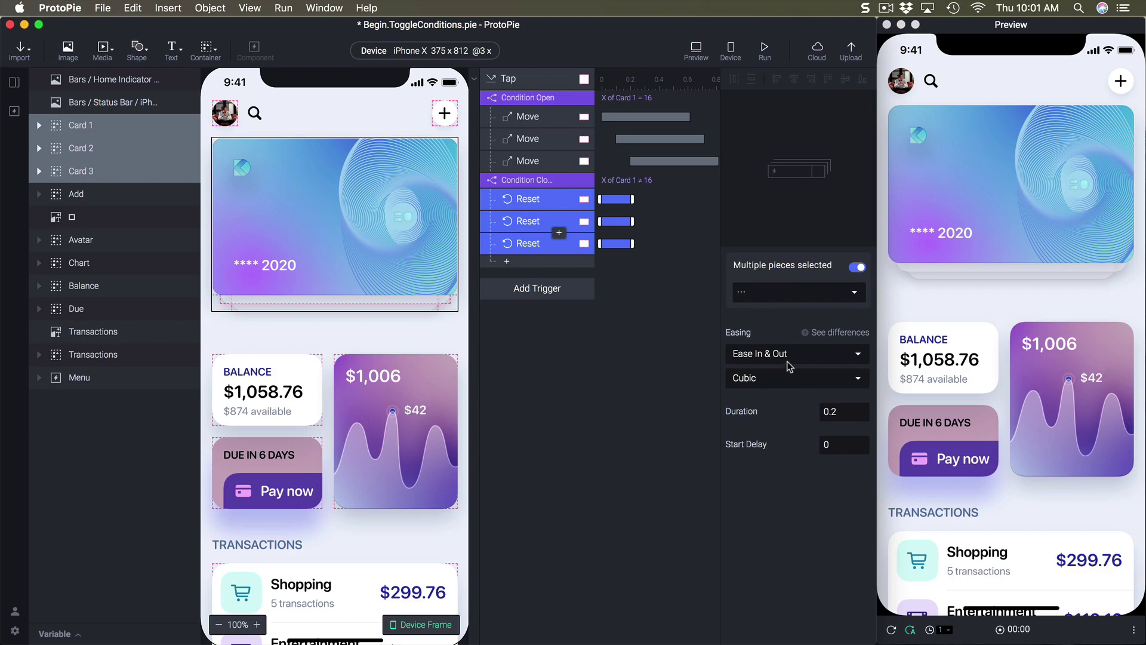
Set the easing of the three cards' Reset responses to Spring with tension 200 and friction 20.
left_click(790, 358)
left_click(785, 376)
left_click(841, 388)
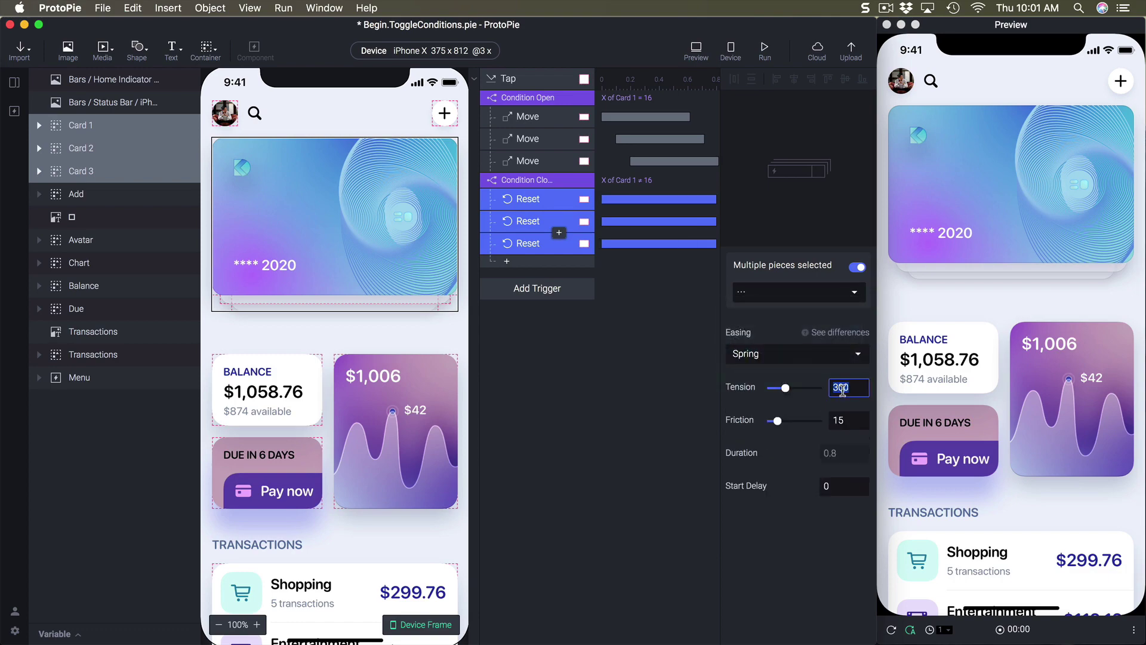
type("200")
key("Return")
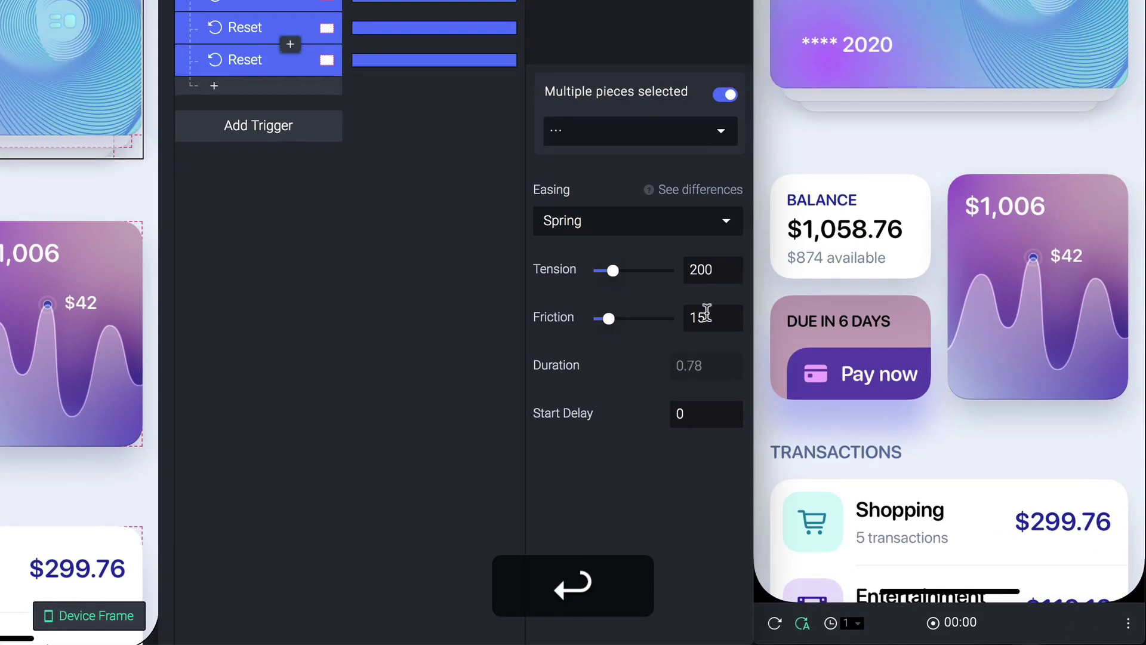
left_click(843, 422)
type("20")
key("Return")
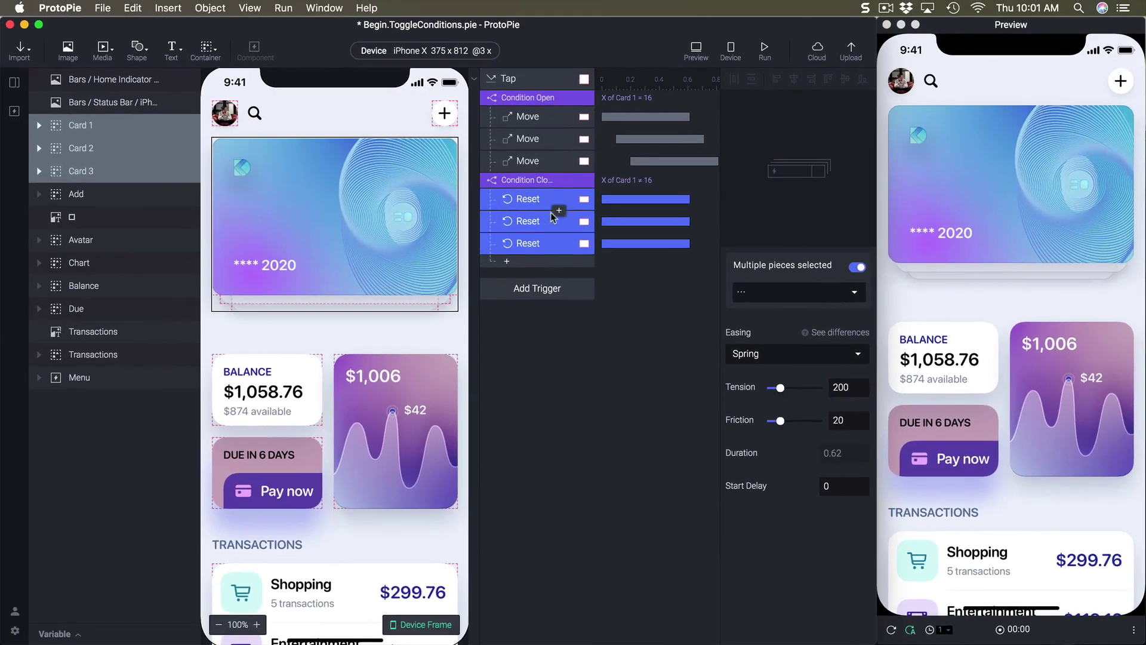
Stagger the Reset responses in reverse order, with a start delay of 0.2 for Card 1 and 0.1 for Card 2.
left_click(530, 206)
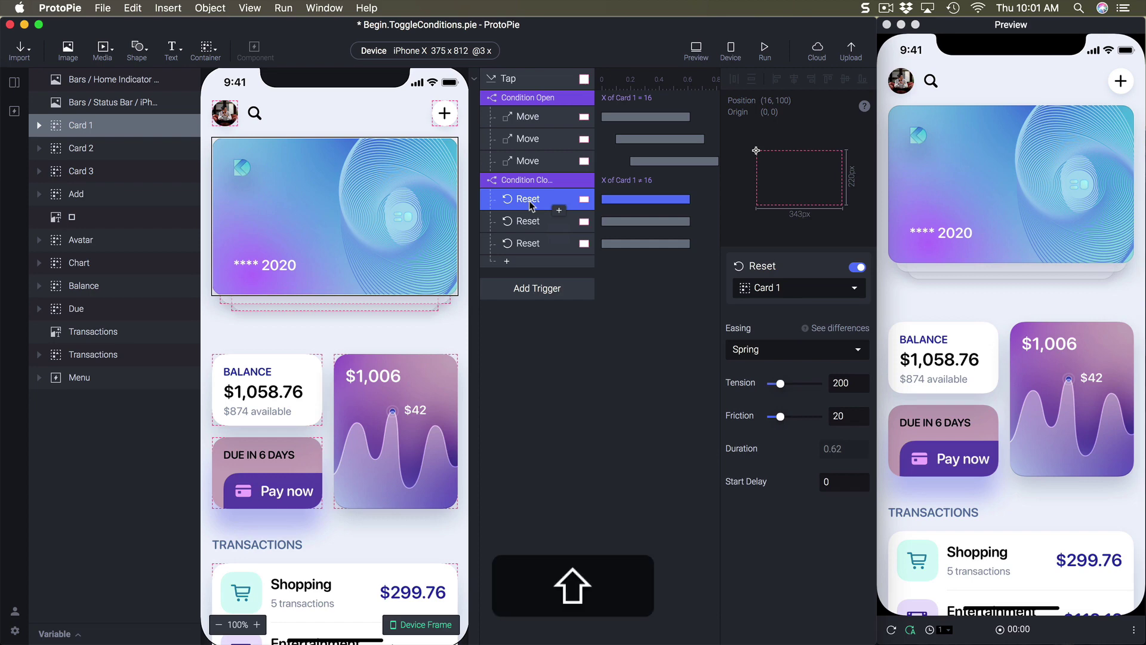
key("shift+Right")
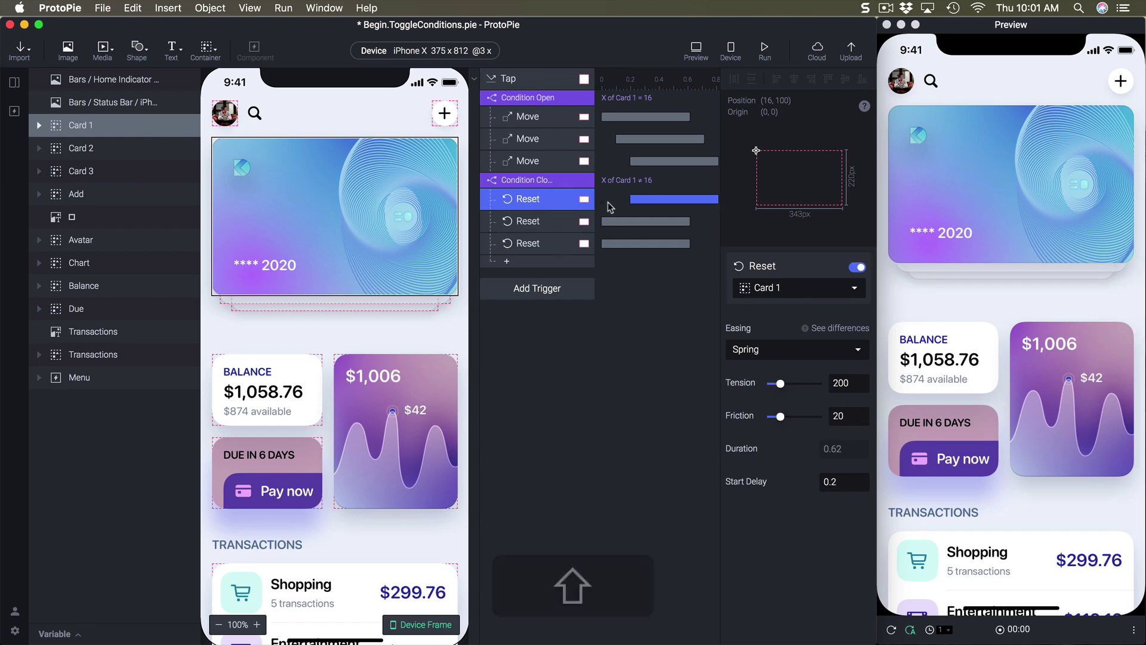
left_click(538, 224)
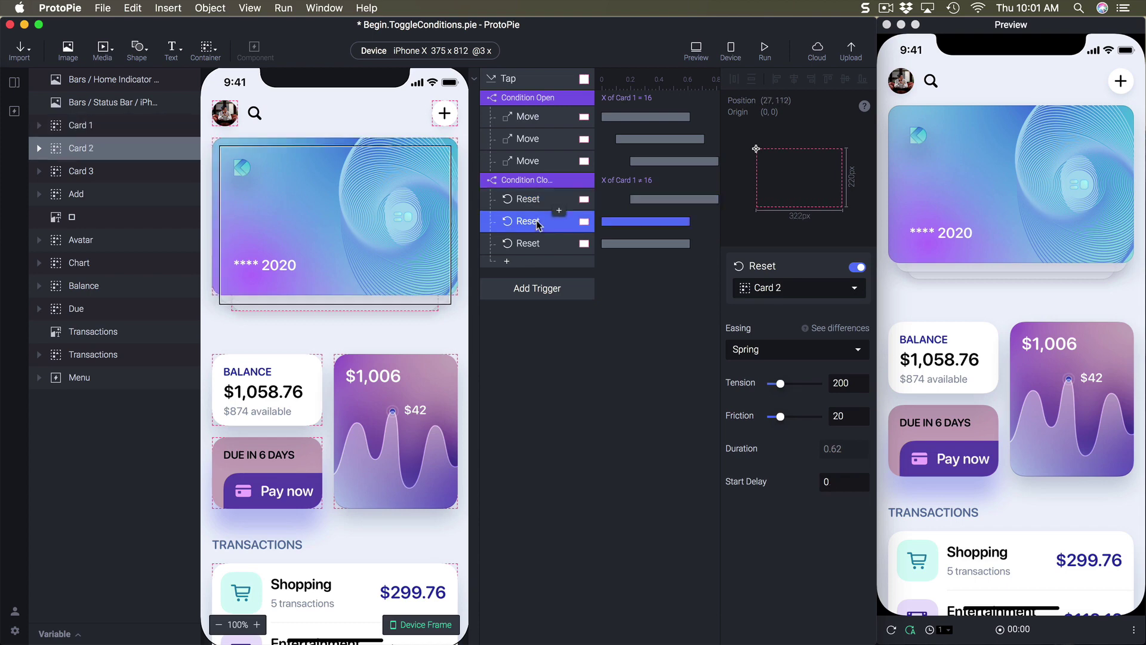
key("shift+Right")
left_click(533, 244)
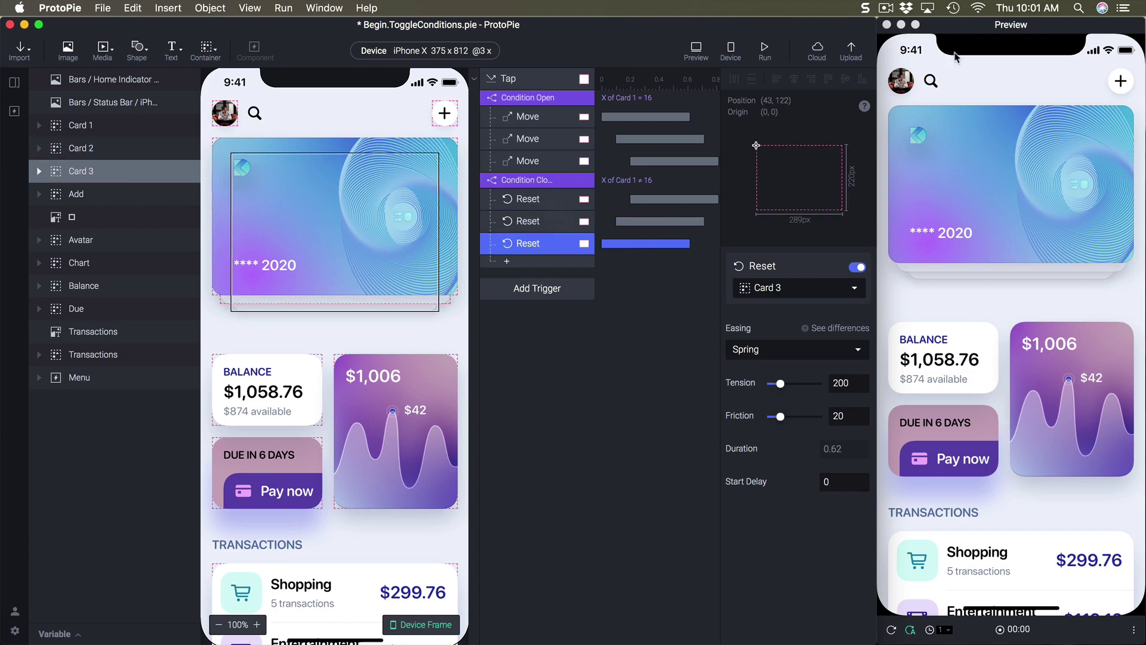
Test opening and closing the three cards by tapping the avatar in the preview.
left_click(949, 81)
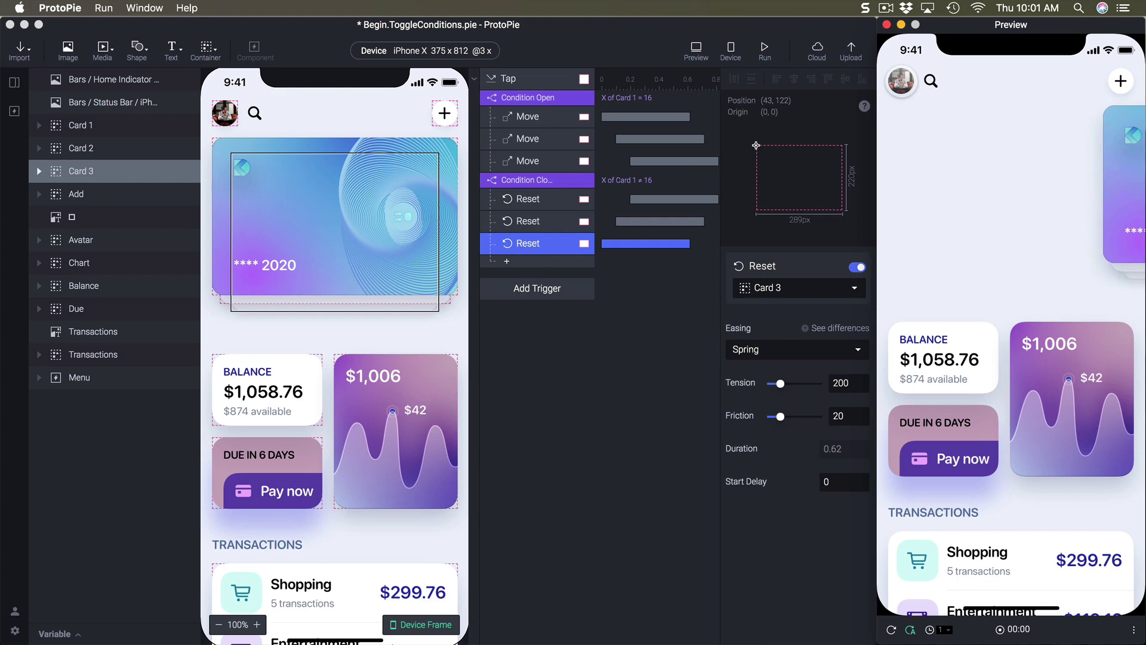
left_click(901, 82)
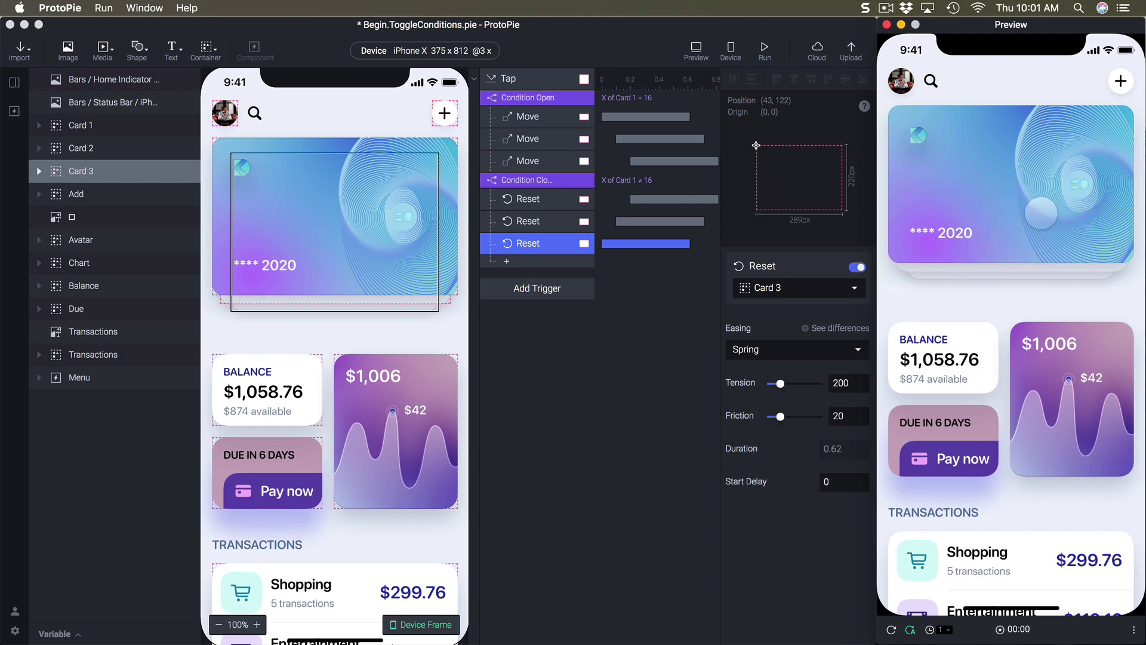
left_click(657, 296)
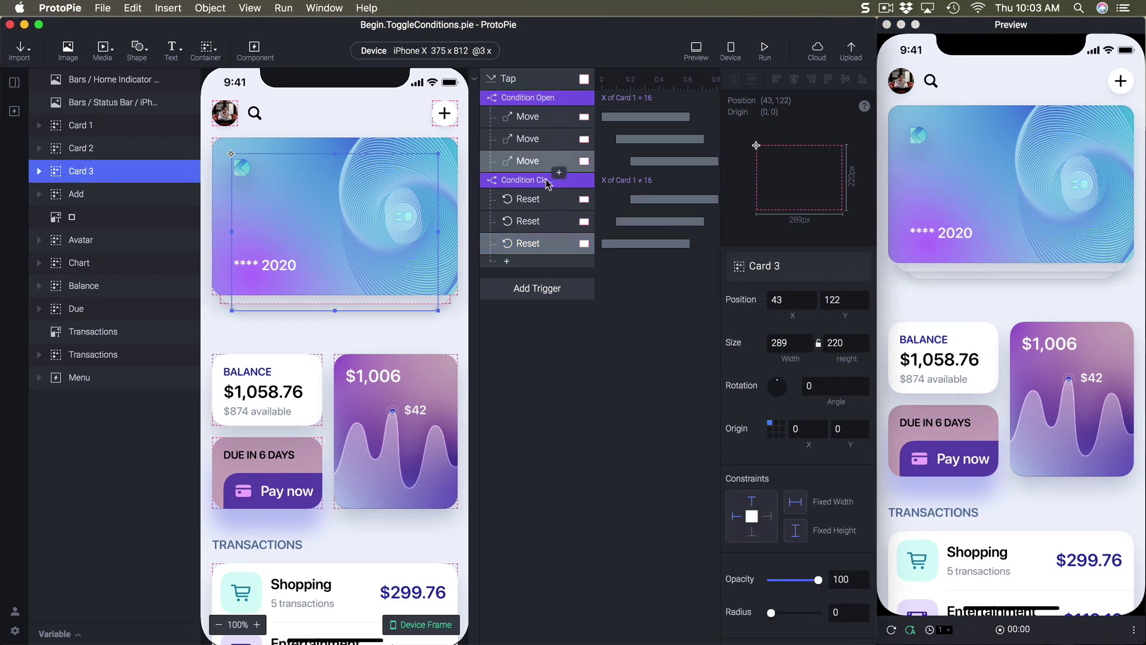
Add Move responses under Condition Open for the Add button, the search icon and the Avatar.
left_click(104, 199)
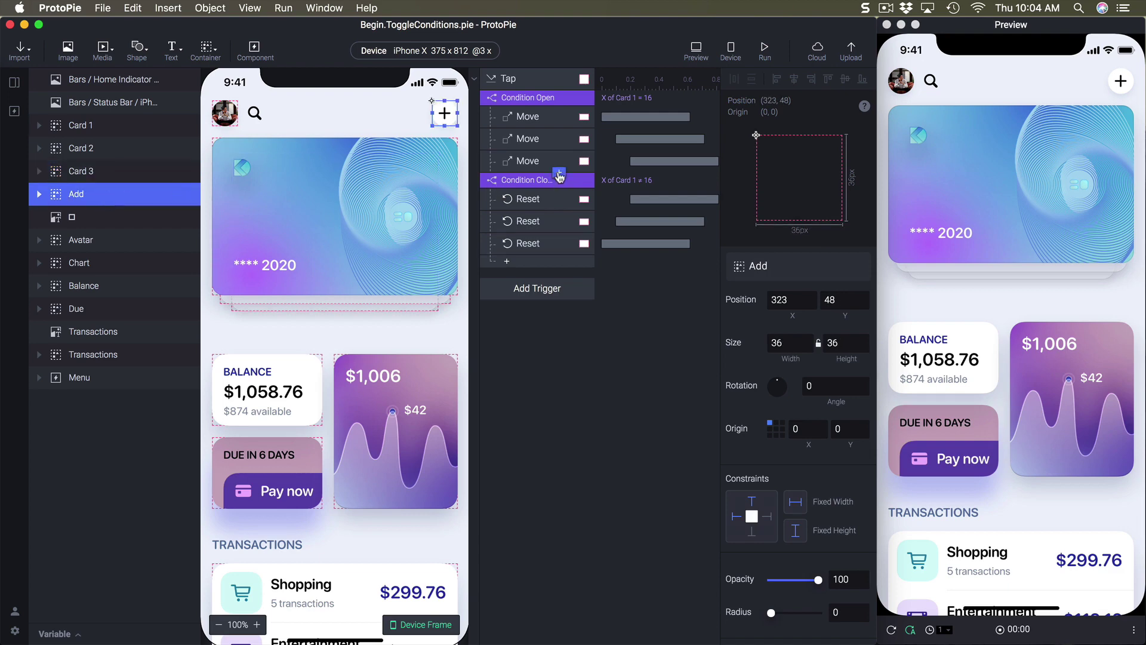
left_click(558, 173)
left_click(519, 185)
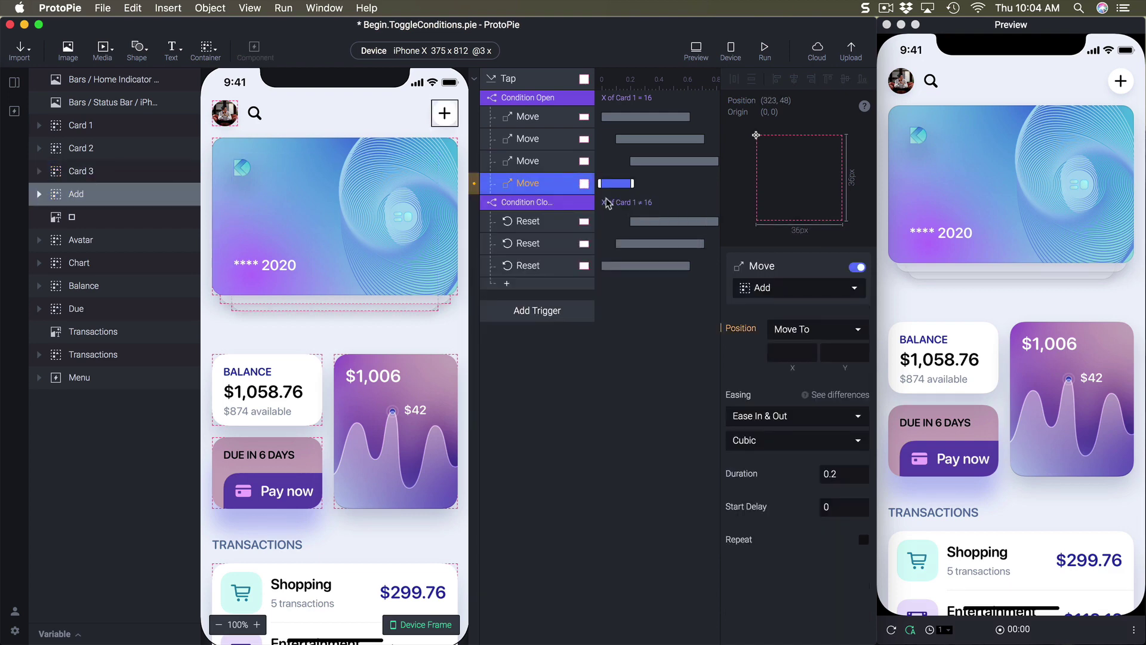
left_click(120, 220)
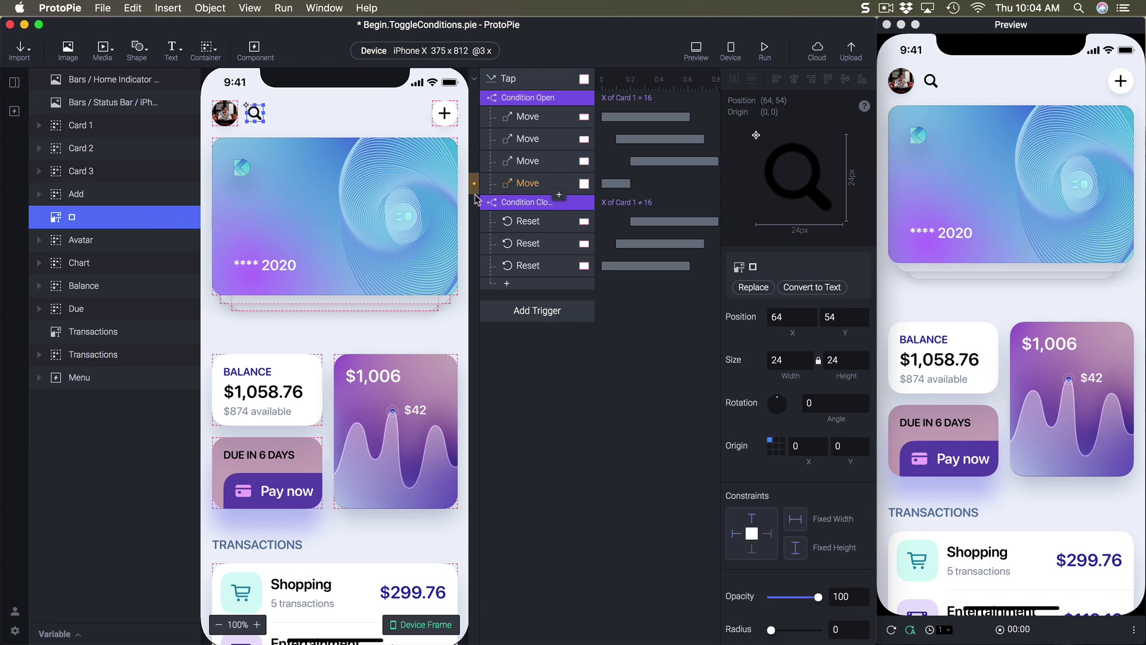
left_click(559, 194)
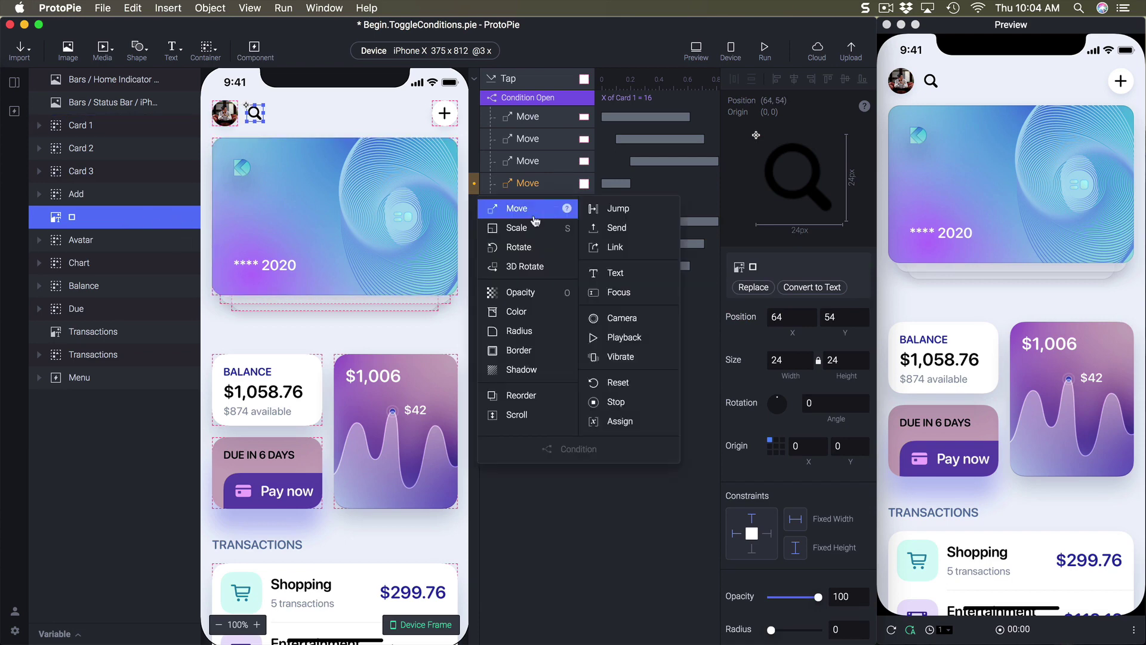
left_click(522, 207)
left_click(225, 112)
left_click(559, 217)
left_click(523, 229)
Add Move responses under Condition Open for the Chart, Balance and Due layers.
left_click(119, 262)
left_click(560, 238)
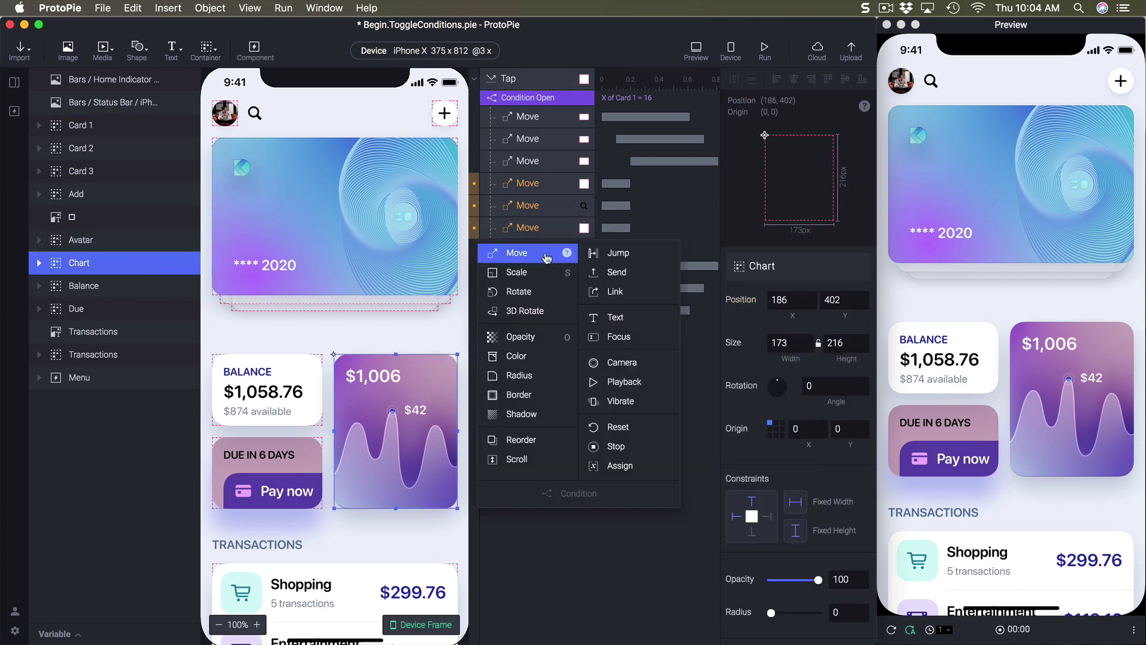
left_click(522, 251)
left_click(120, 285)
left_click(522, 273)
left_click(107, 308)
left_click(522, 295)
Add Move responses under Condition Open for both Transactions layers and the Menu component.
left_click(93, 331)
left_click(522, 317)
left_click(93, 354)
left_click(522, 340)
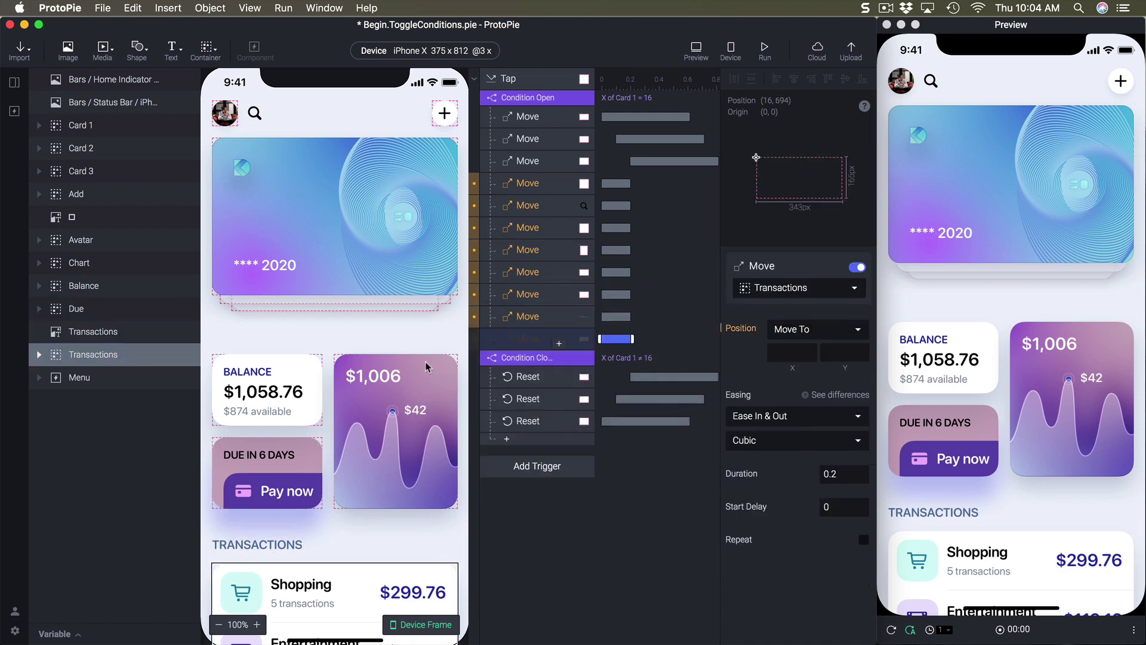
left_click(80, 377)
left_click(522, 362)
Add Reset responses under the closing condition for the Add button, the search icon and the Avatar.
left_click(445, 113)
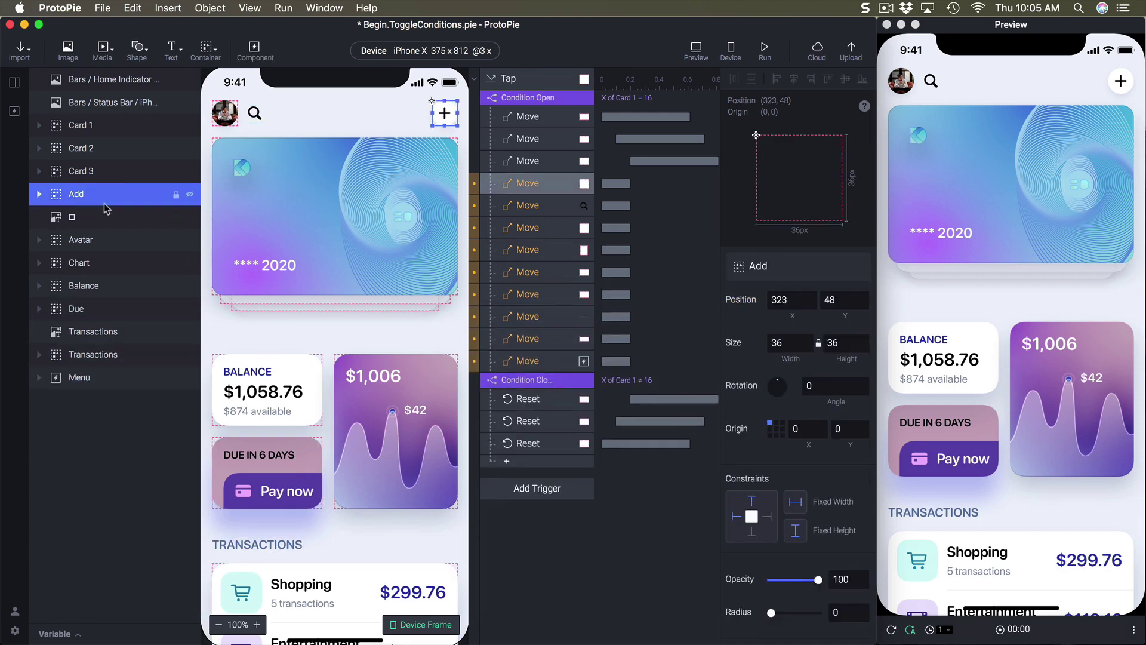
left_click(518, 461)
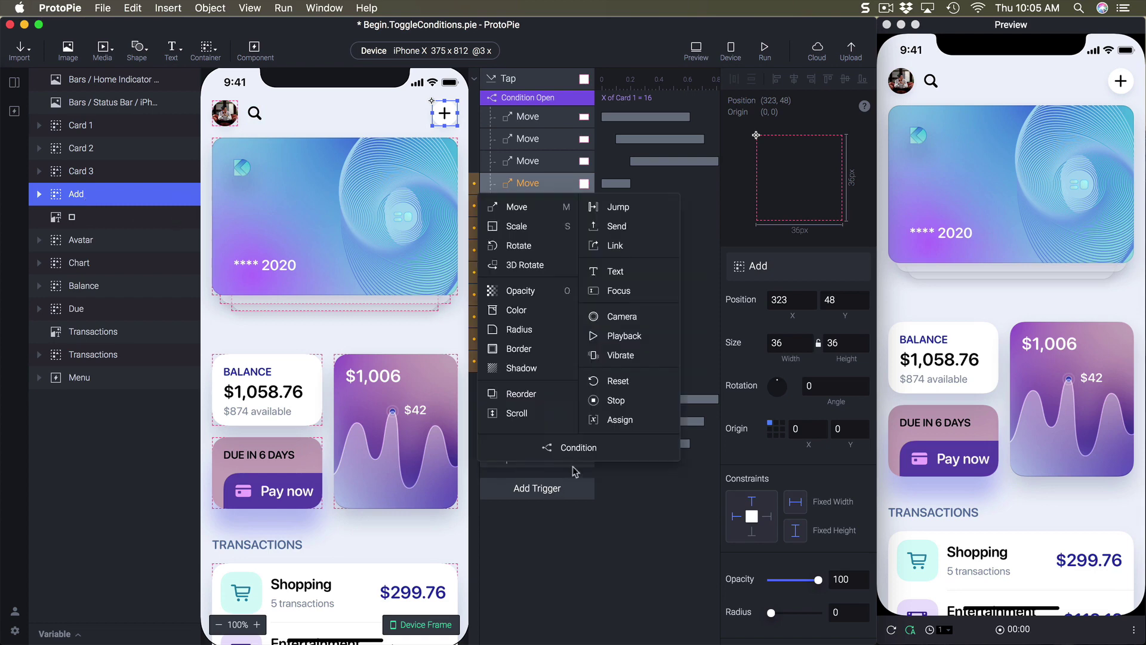
left_click(620, 386)
left_click(518, 483)
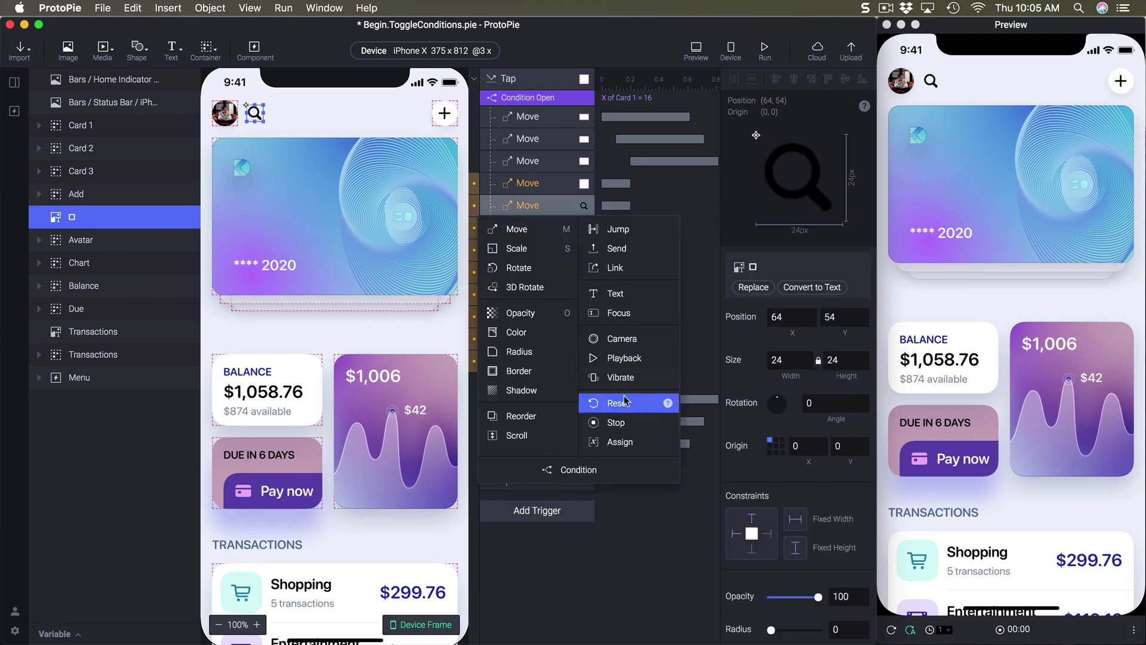
left_click(618, 402)
left_click(518, 506)
left_click(616, 425)
Add Reset responses under the closing condition for the Chart, Balance and Due layers.
left_click(507, 529)
left_click(615, 447)
left_click(506, 550)
left_click(615, 469)
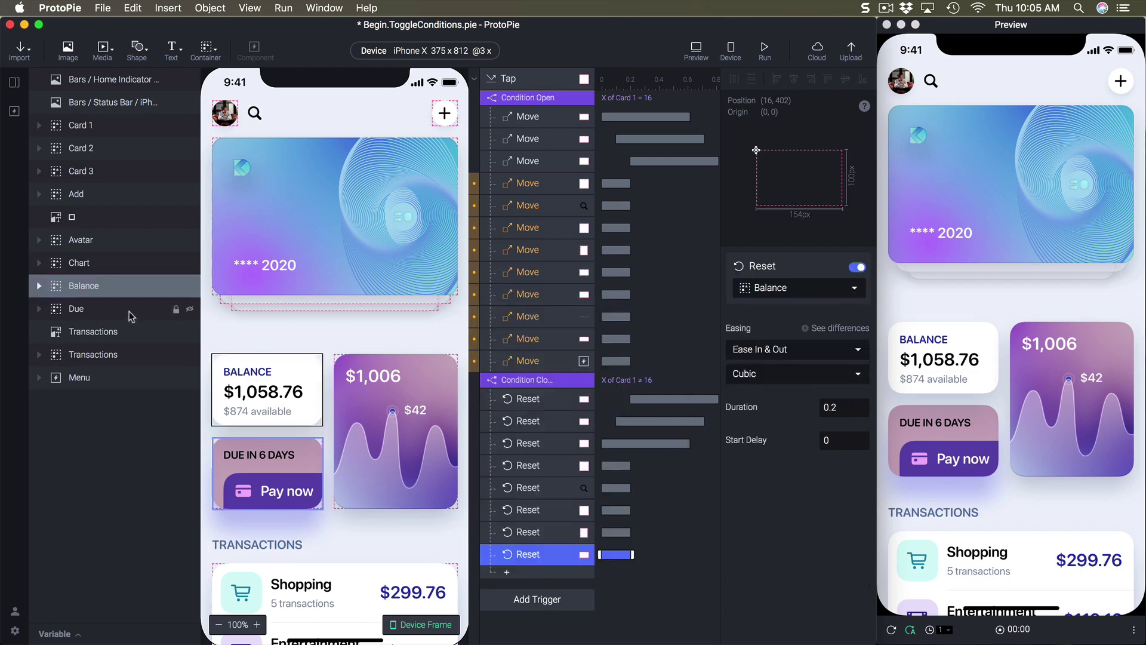
left_click(506, 572)
left_click(615, 491)
Add Reset responses under the closing condition for both Transactions layers and the Menu component.
left_click(93, 331)
left_click(506, 594)
left_click(616, 513)
left_click(93, 354)
left_click(616, 534)
left_click(80, 377)
left_click(506, 631)
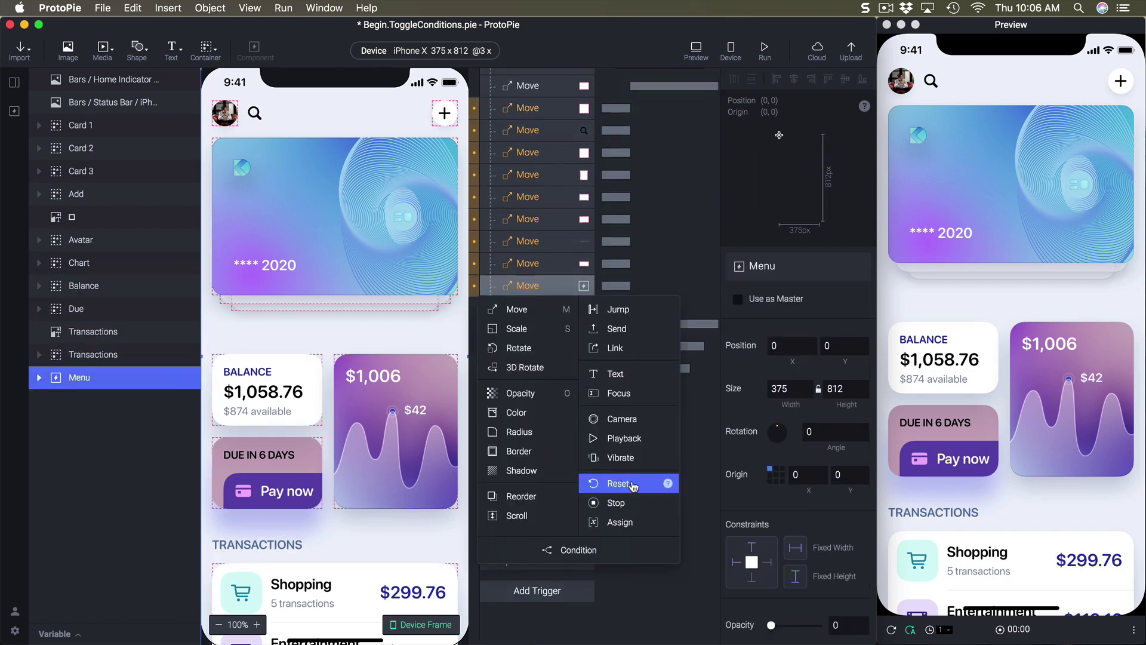
left_click(626, 549)
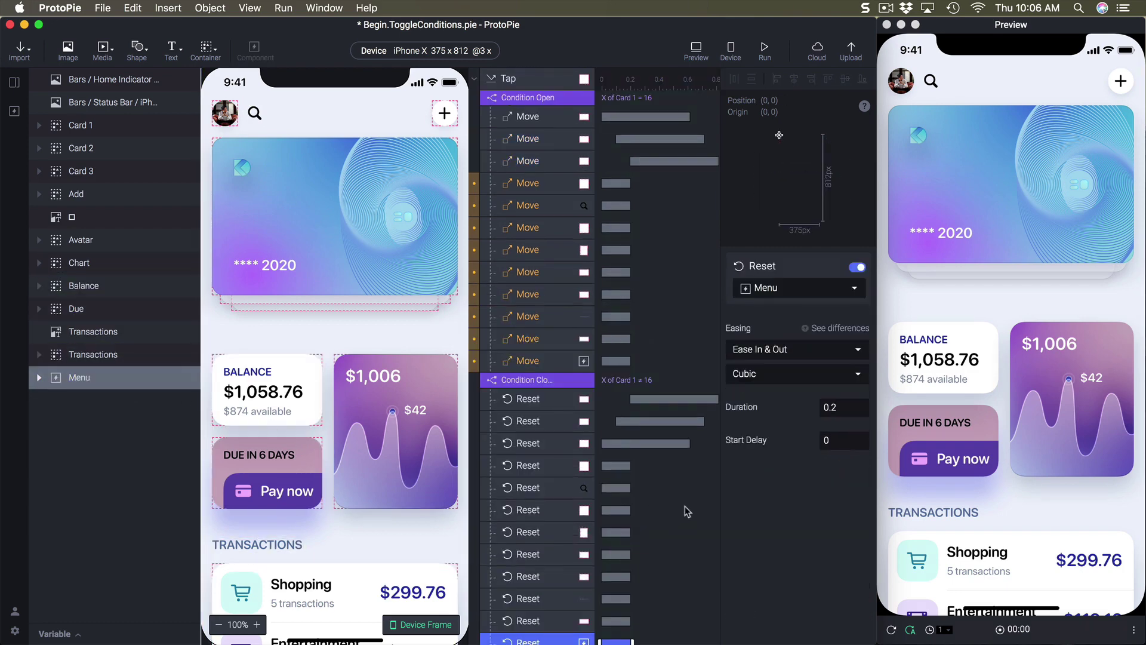
Set the easing of the nine Move responses from Add through Menu to Spring with tension 200 and friction 20.
left_click(534, 185)
left_click(548, 361, "shift")
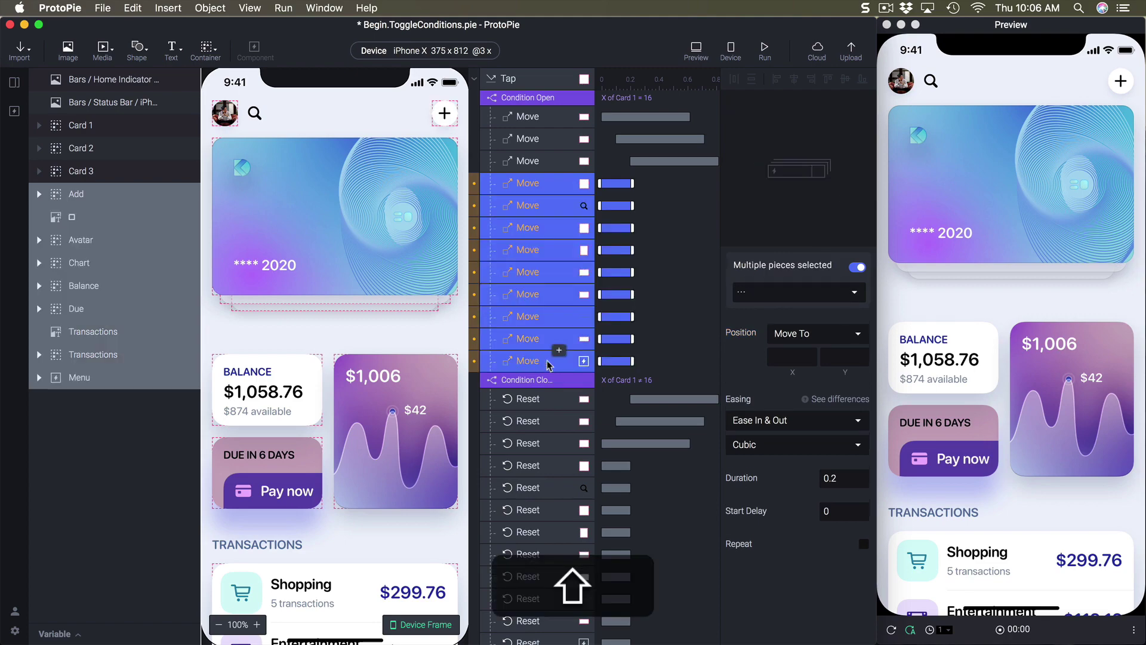
left_click(757, 423)
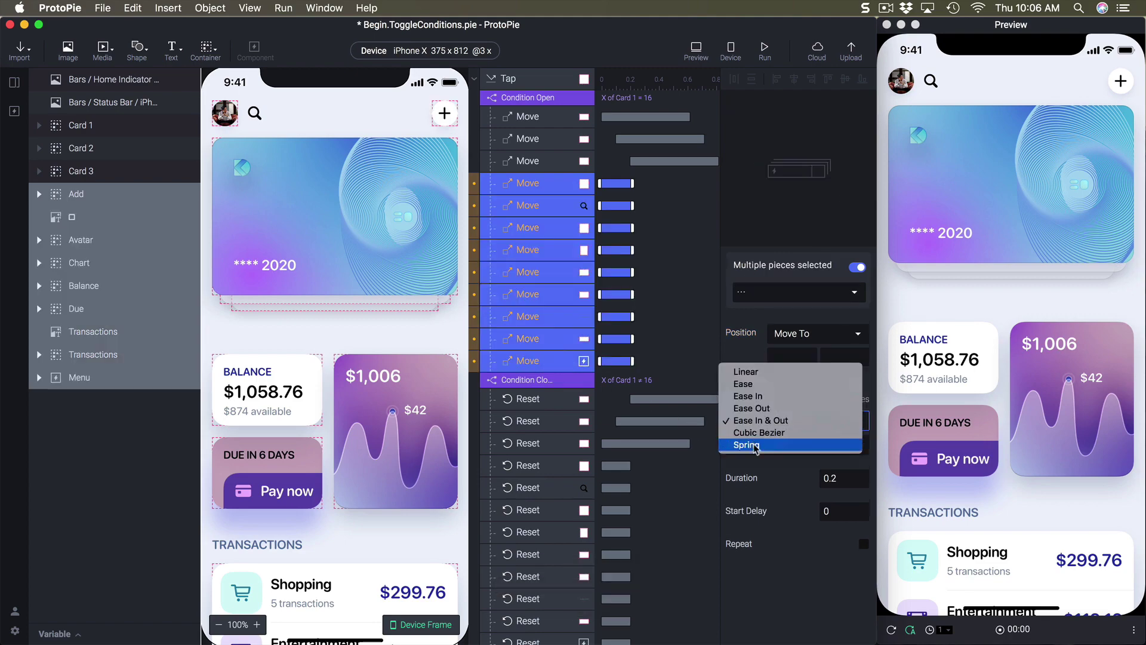
left_click(756, 446)
double_click(830, 443)
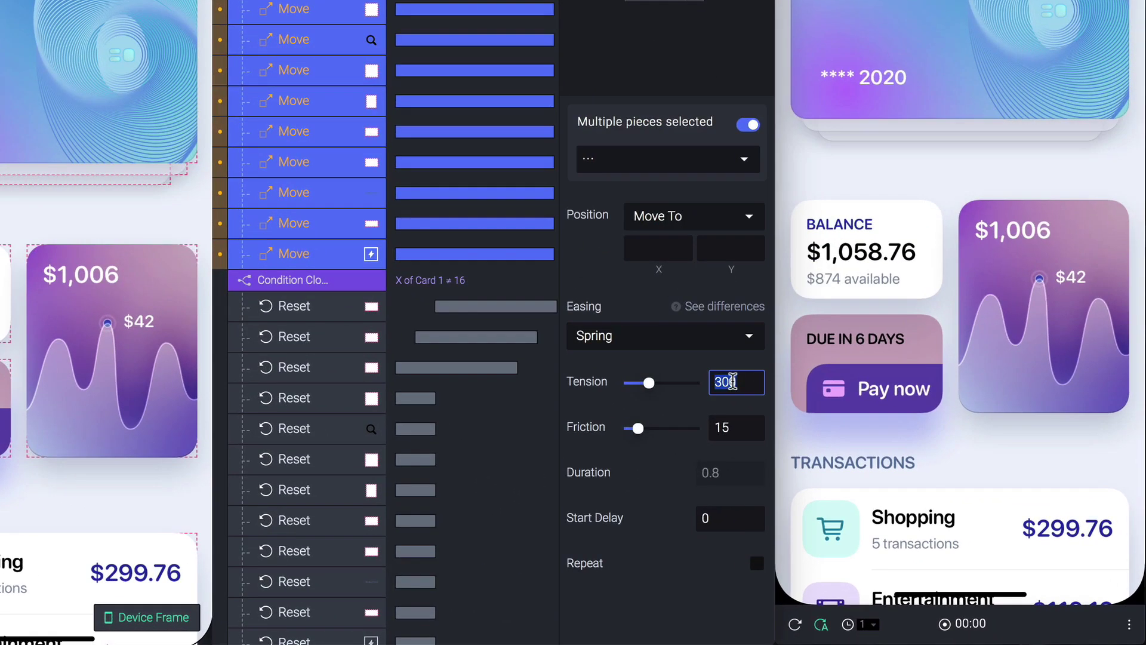
type("200")
key("Return")
double_click(742, 424)
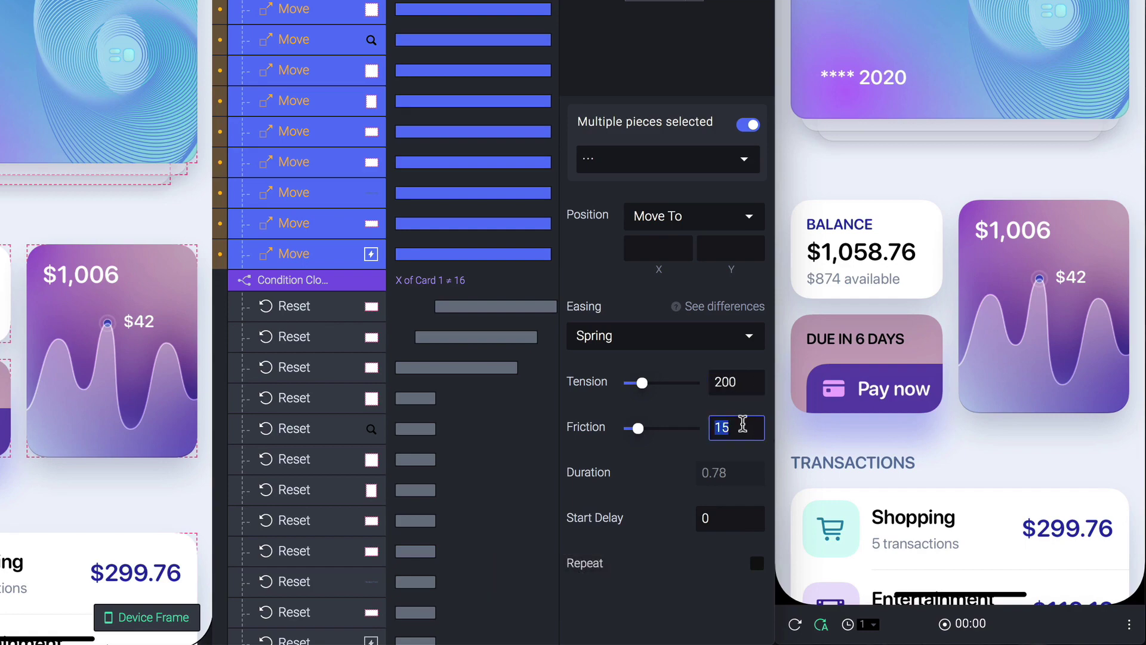
type("20")
key("Return")
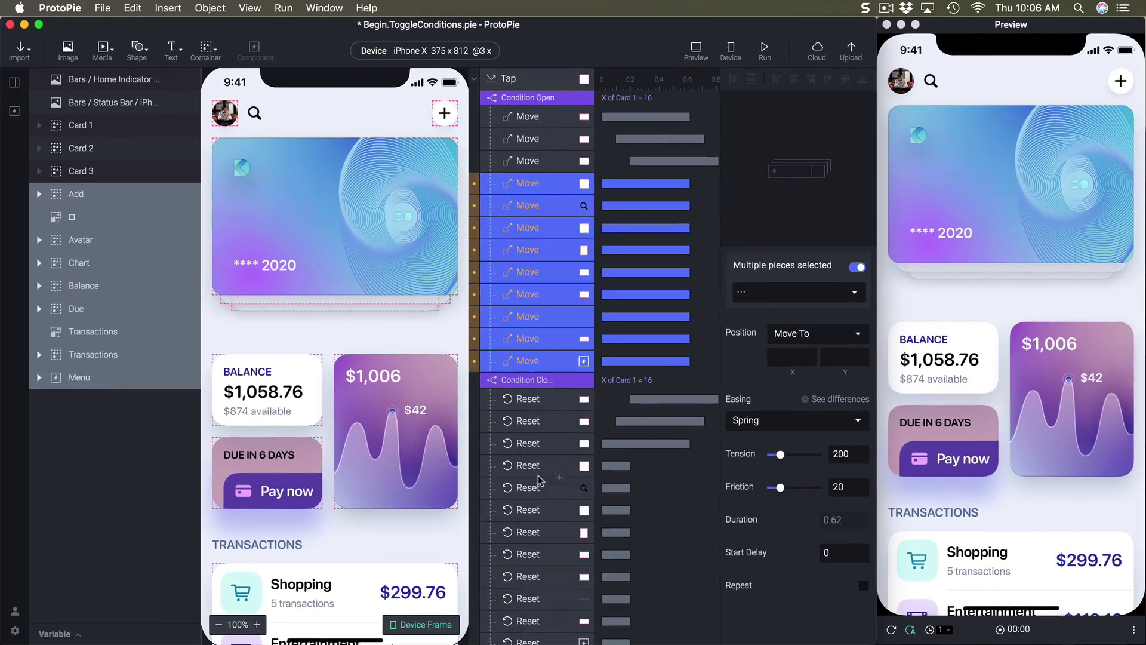
Set the easing of the nine Reset responses from Add through Menu to Spring with tension 200 and friction 20.
left_click(536, 474)
scroll(528, 520, "down", 2)
left_click(525, 608, "shift")
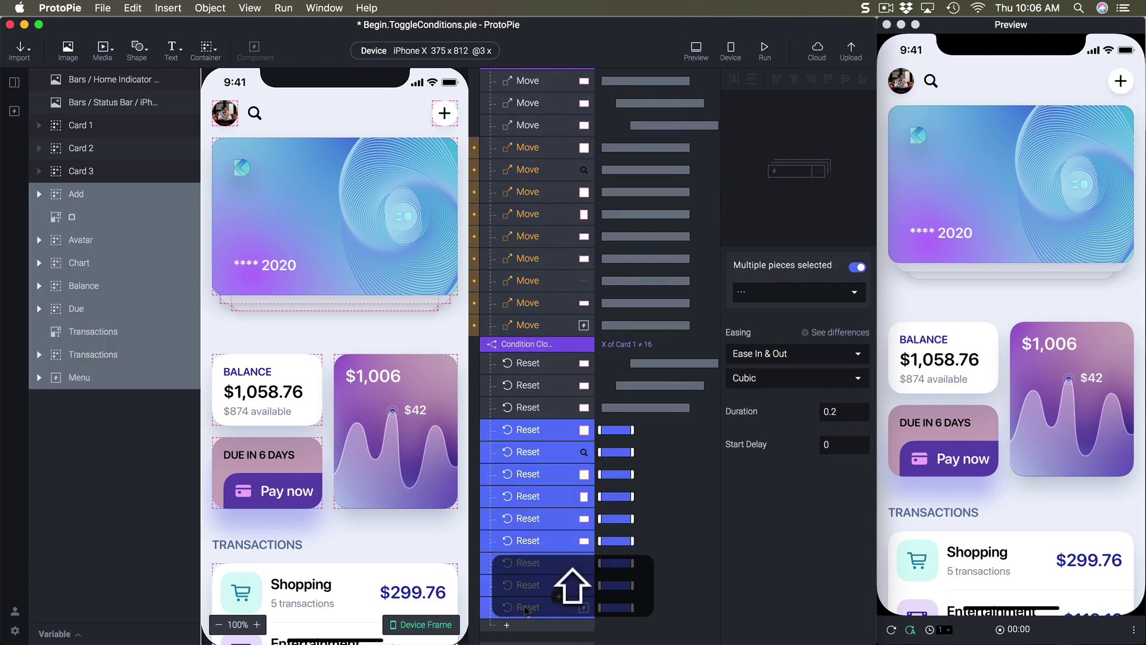
left_click(844, 353)
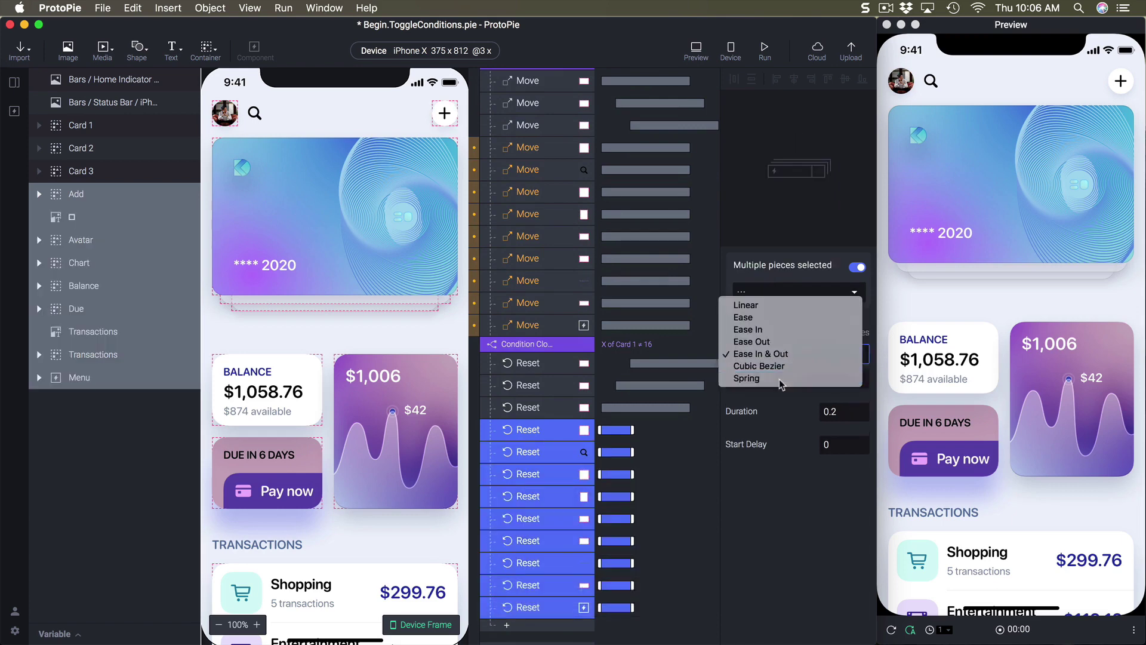
left_click(843, 384)
type("200")
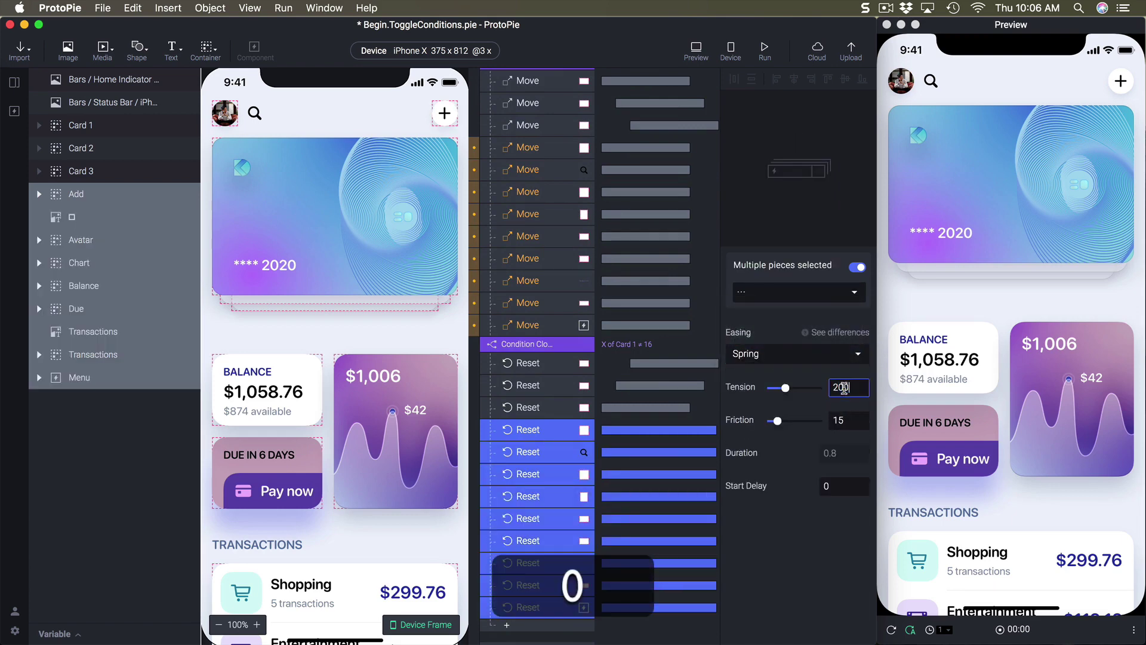
key("Tab")
type("20")
key("Return")
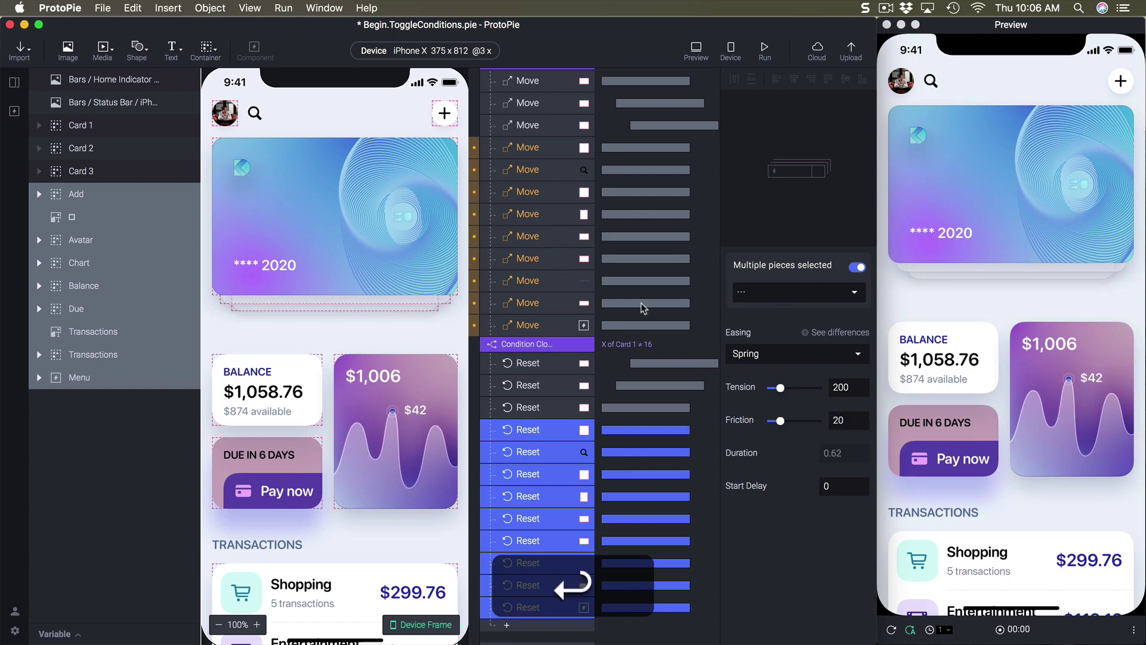
Make the nine Move responses from Add through Menu use Move By with X 300, and test the avatar tap in the preview.
scroll(546, 236, "up", 2)
left_click(530, 191)
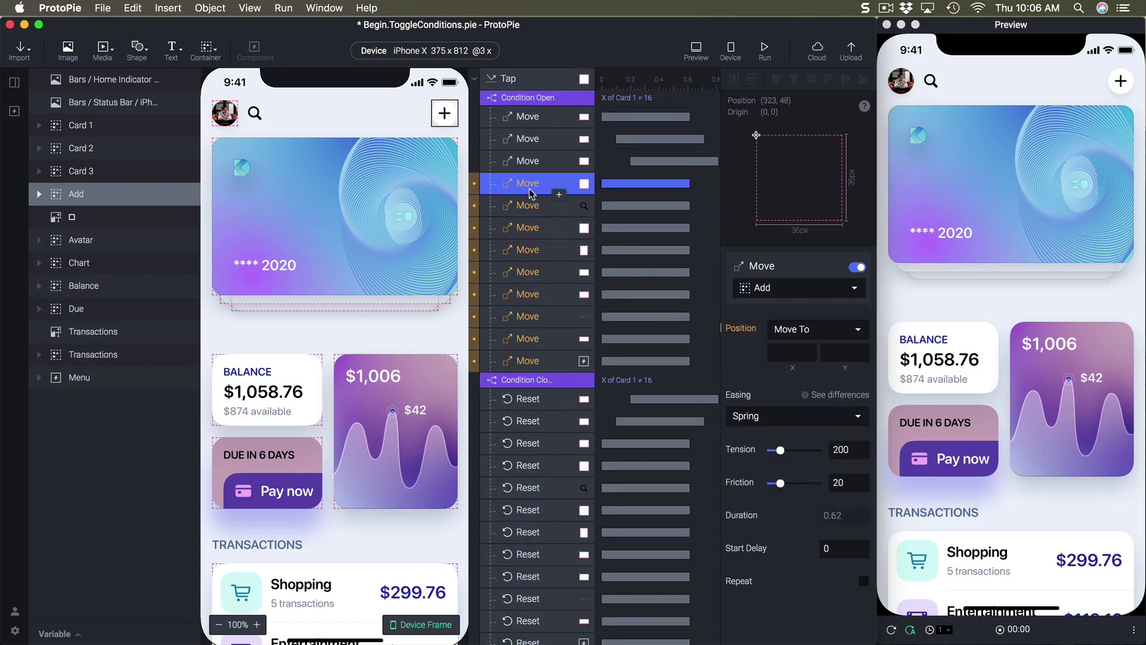
left_click(533, 361, "shift")
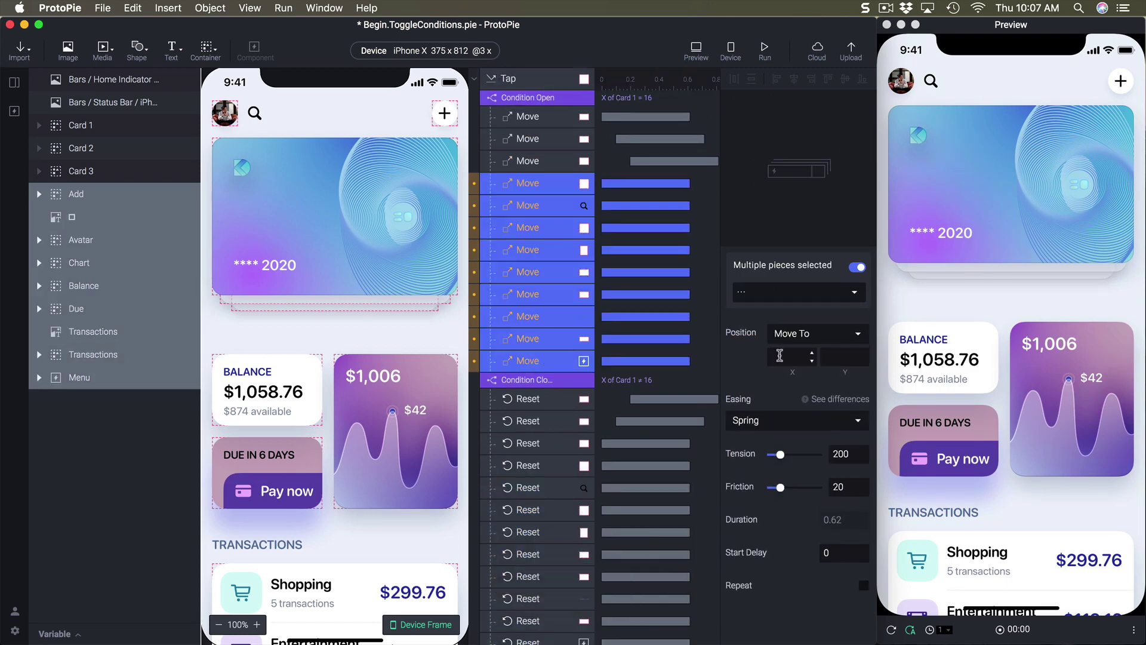
left_click(799, 336)
left_click(792, 322)
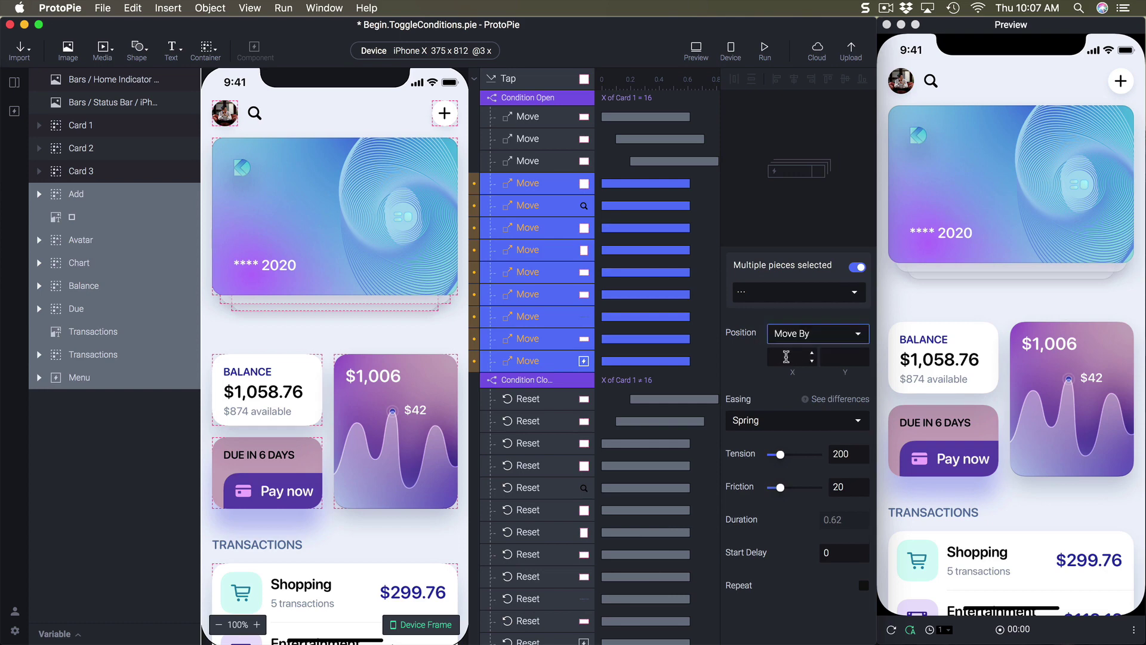
left_click(789, 357)
type("300")
key("Return")
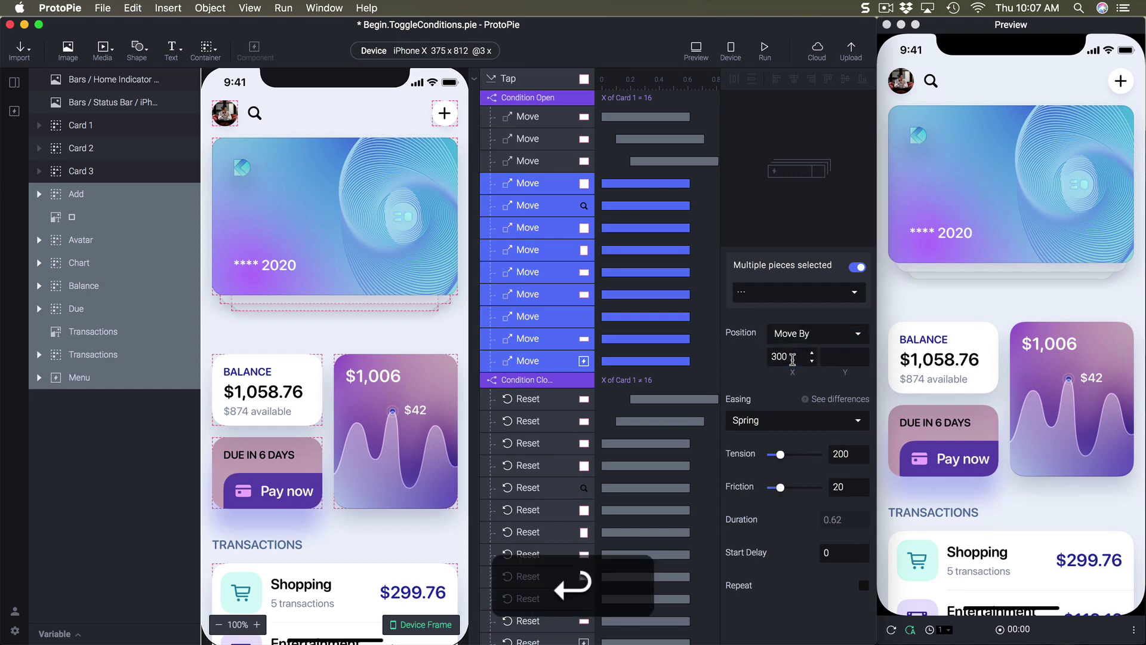
left_click(528, 184)
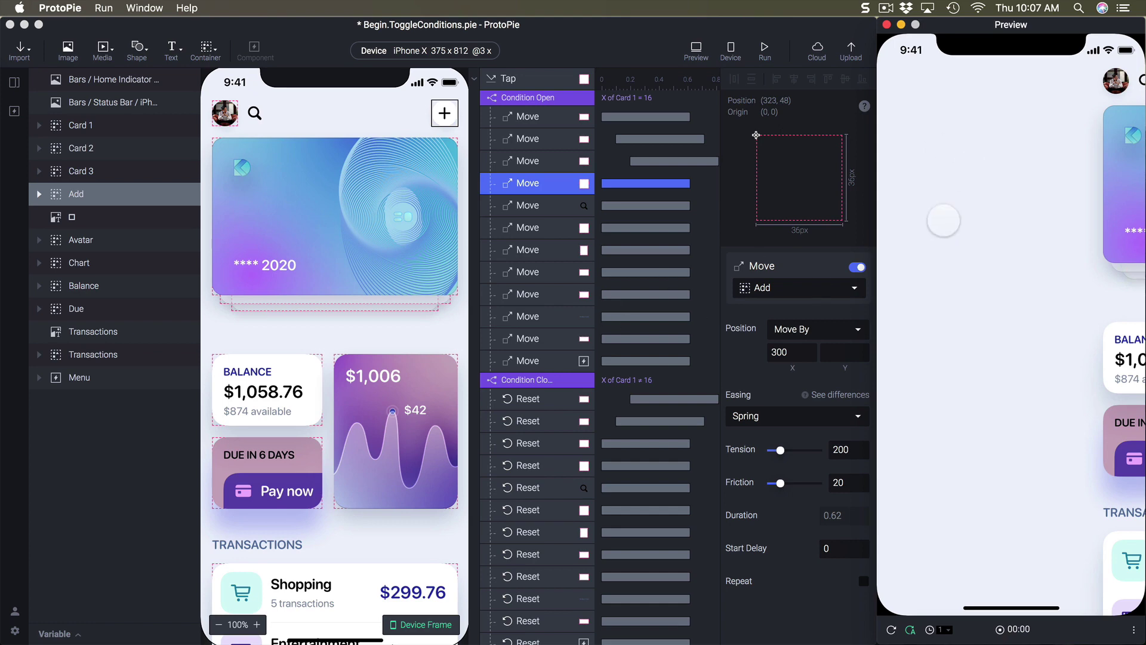
left_click(275, 322)
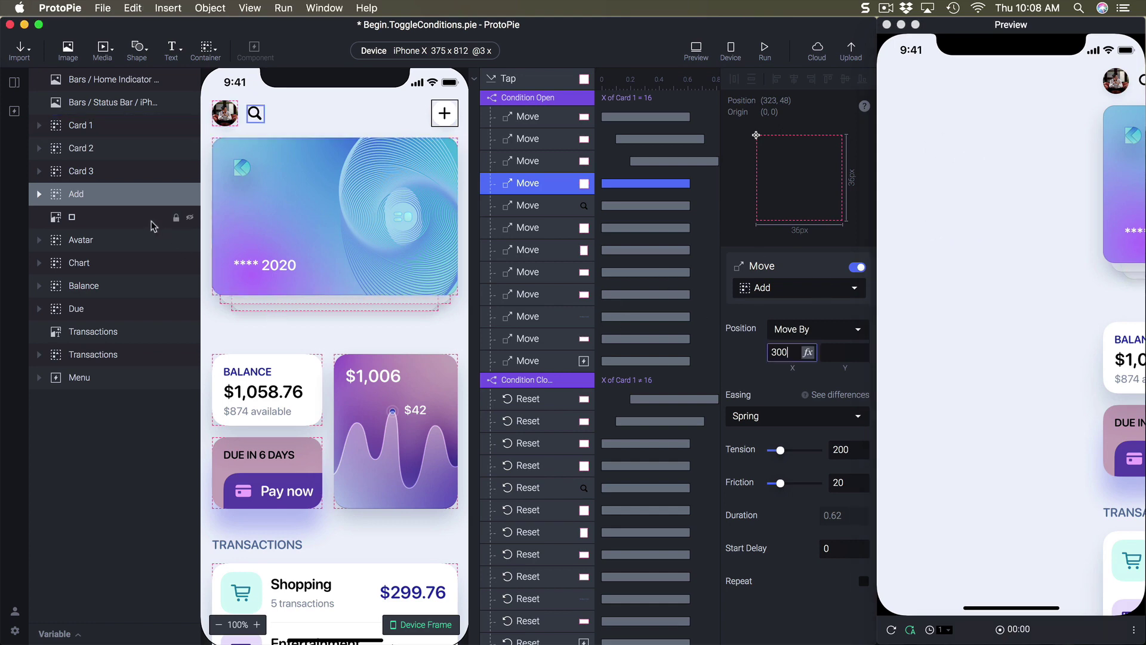
Set the search icon's Move response to move by 400 in X.
left_click(111, 224)
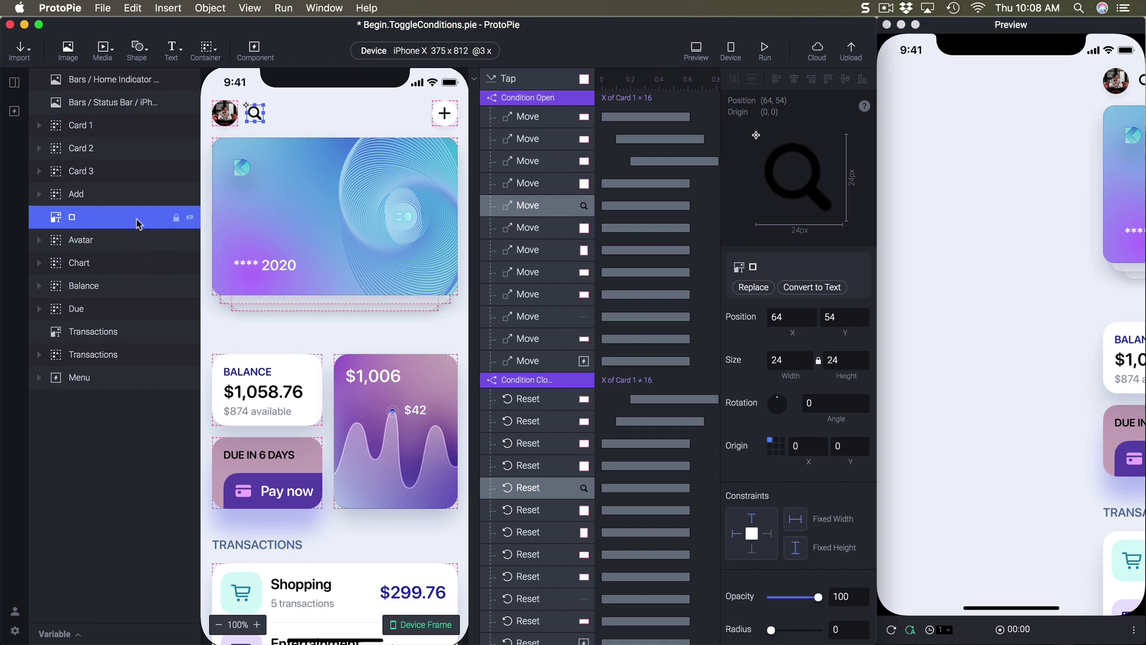
left_click(528, 206)
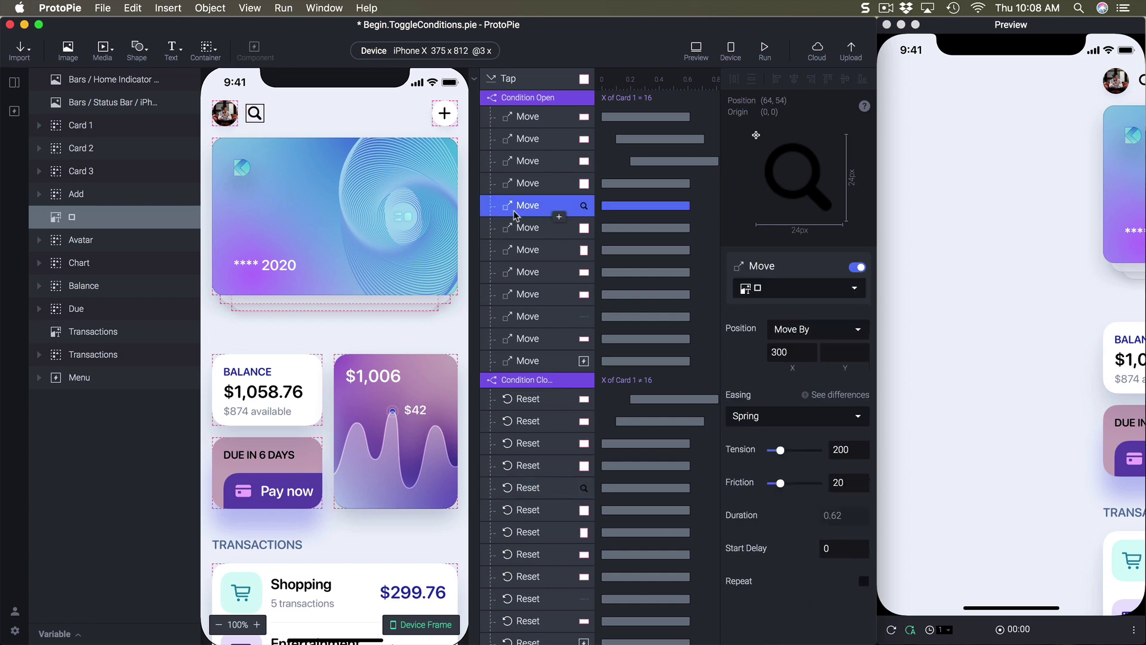
left_click(795, 352)
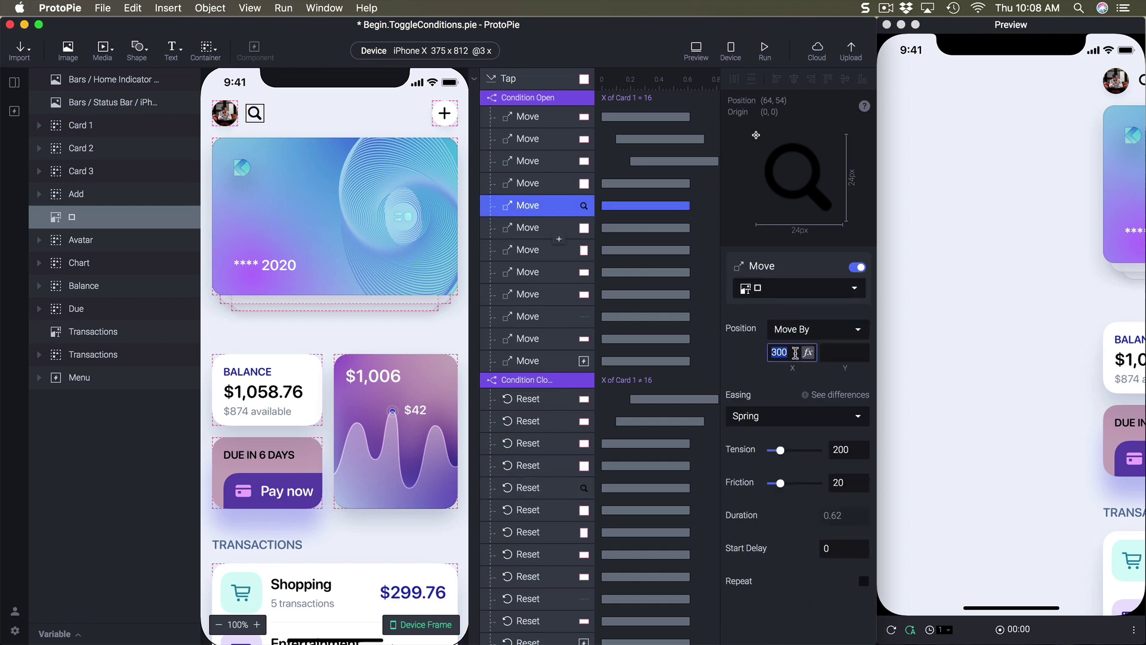
type("400")
key("Return")
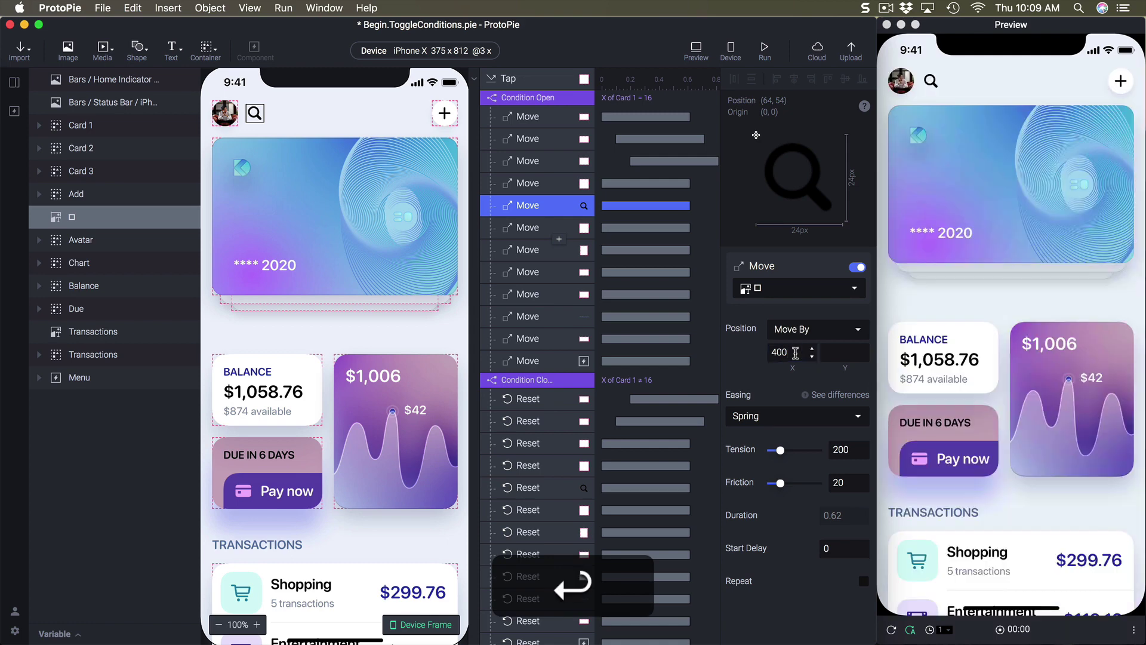
left_click(909, 141)
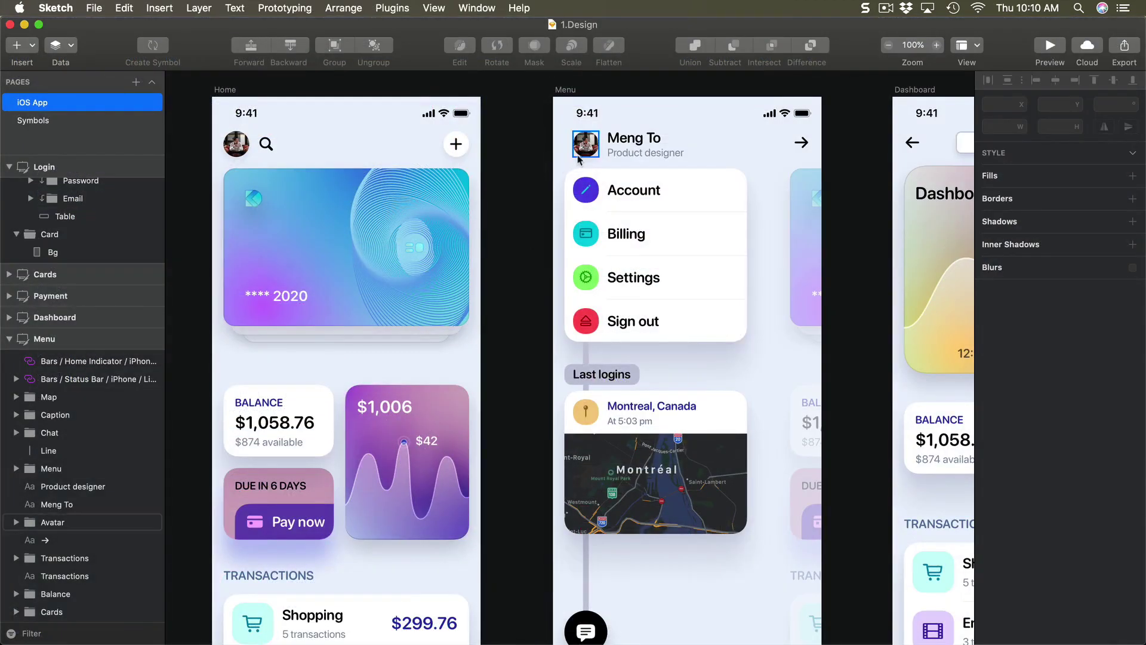
Check the avatar's position on the Menu artboard in Sketch and return to ProtoPie.
left_click(578, 158)
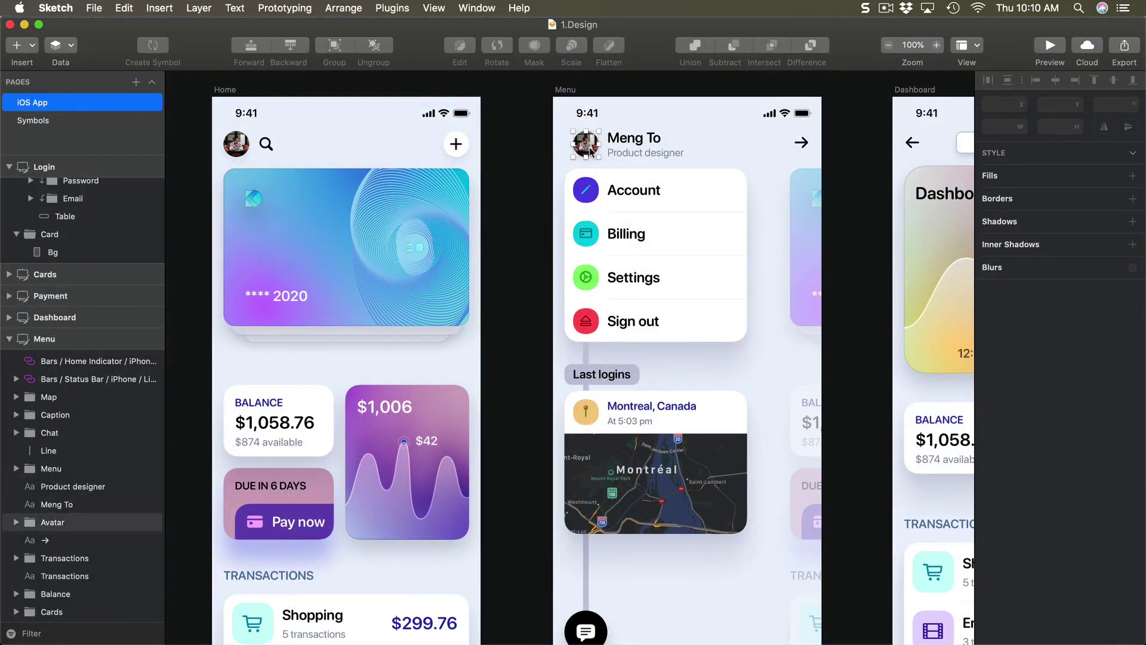
key("alt")
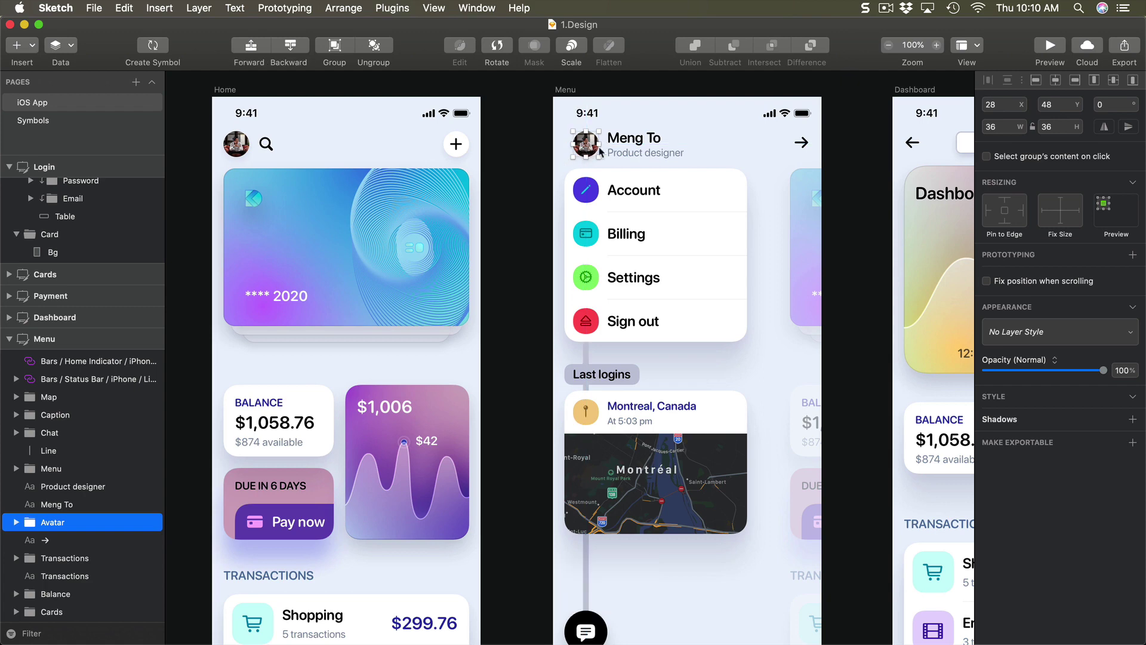
key("alt")
left_click(513, 182)
key("super+h")
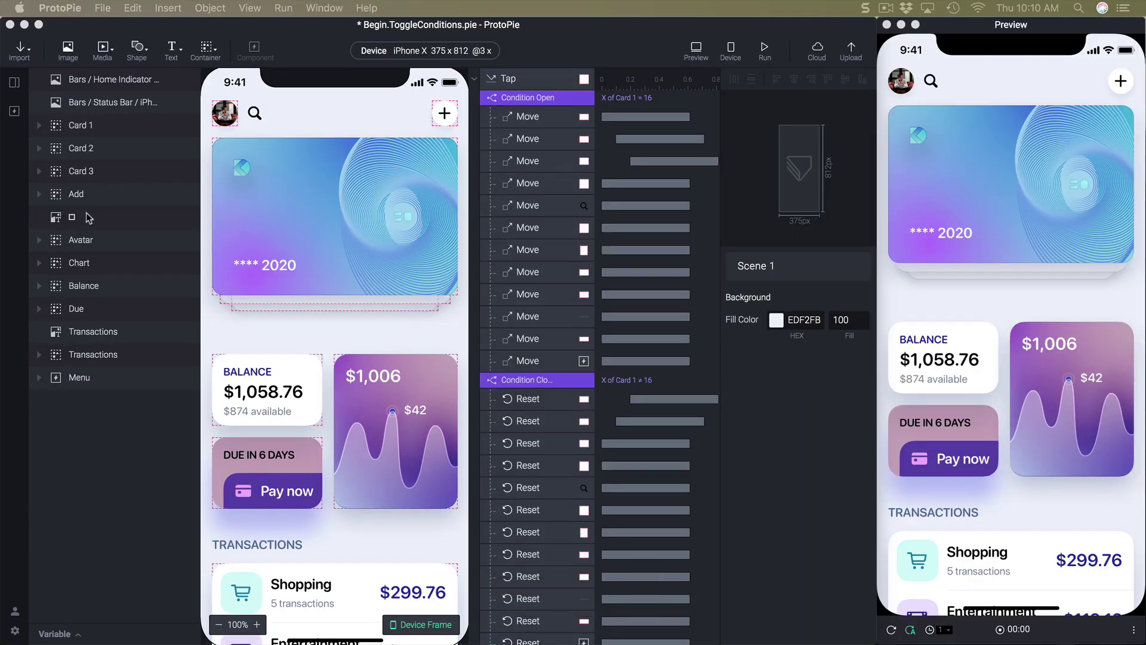
Change the Avatar's Move response in the open condition to Move To with X 28, and test the avatar tap in the preview.
left_click(113, 240)
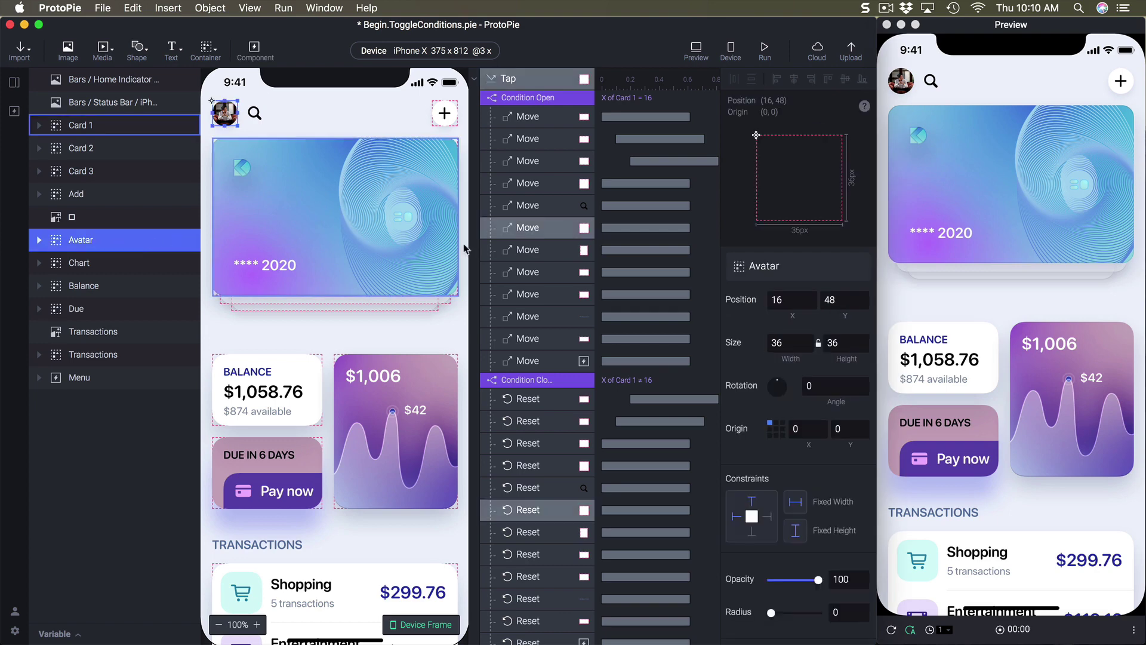
left_click(531, 231)
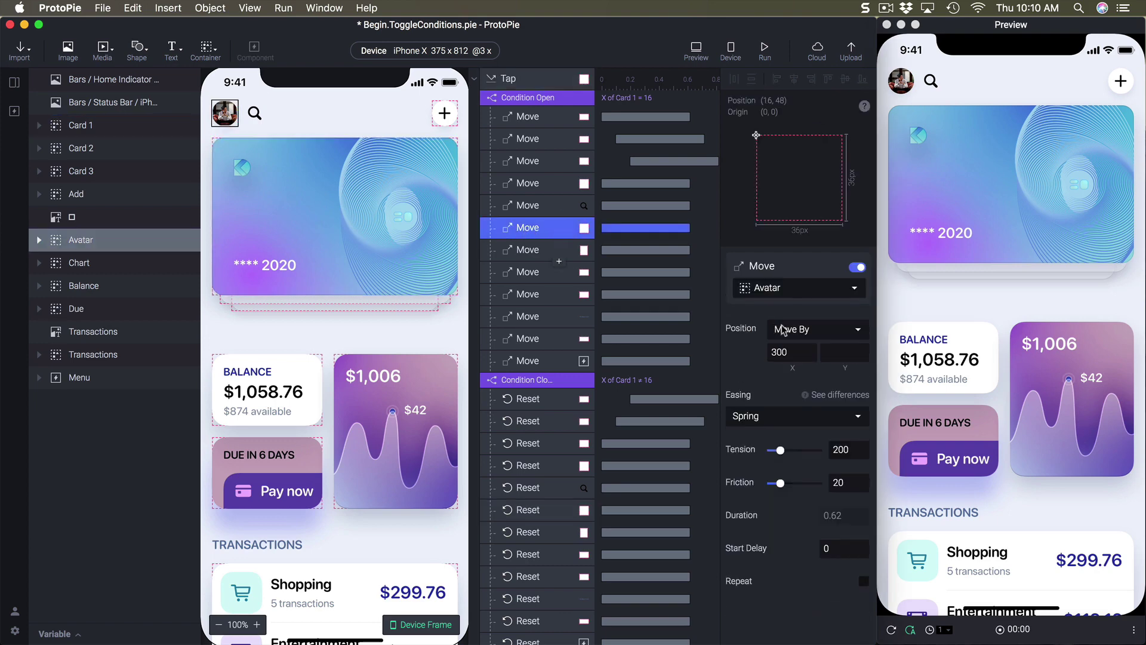
left_click(803, 338)
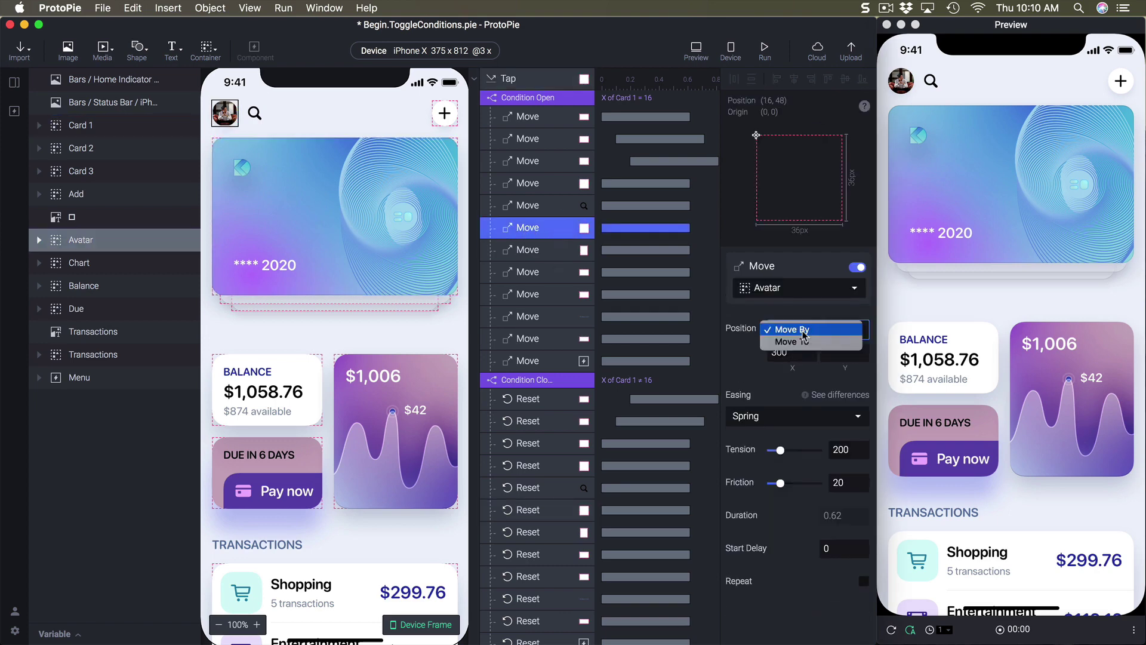
left_click(799, 342)
left_click(797, 351)
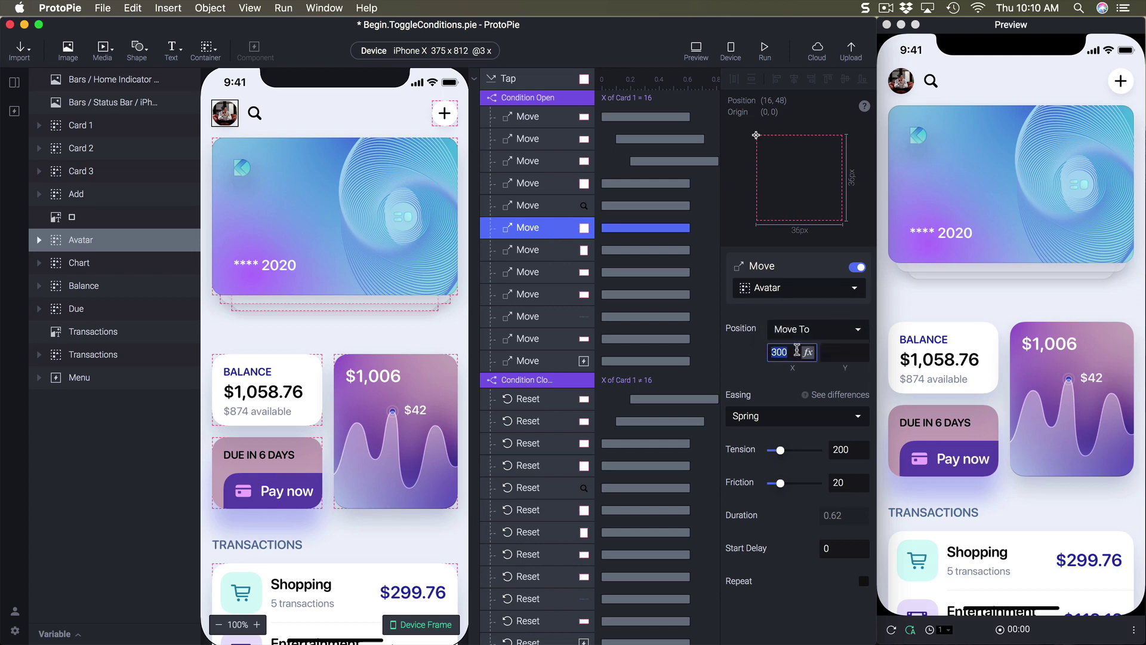
type("28")
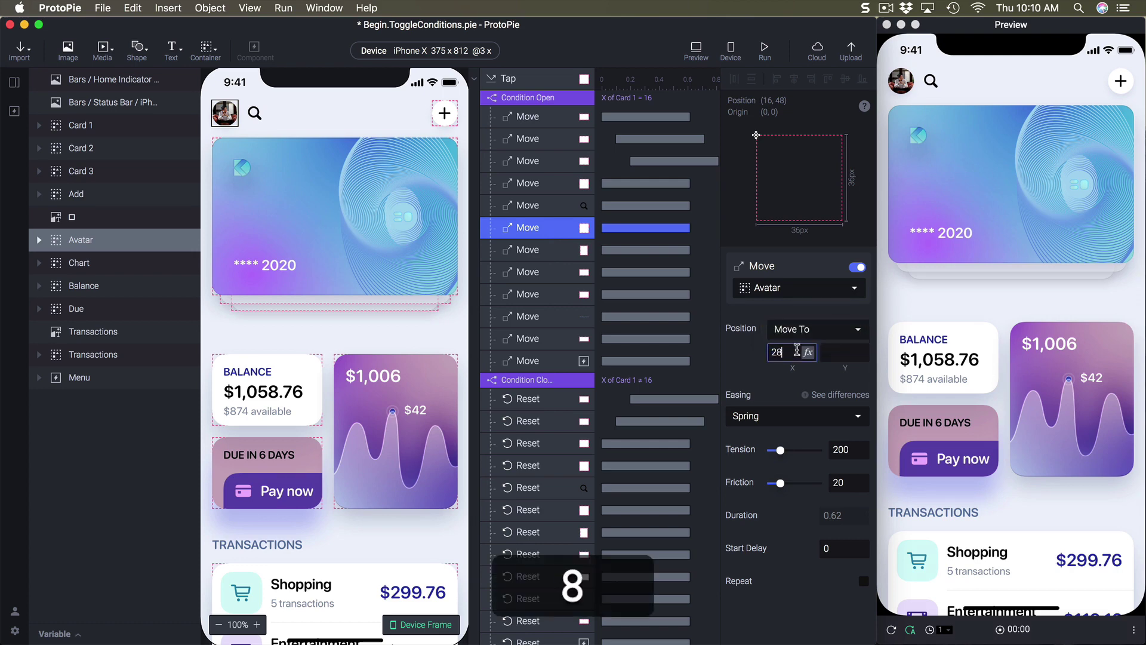
key("Return")
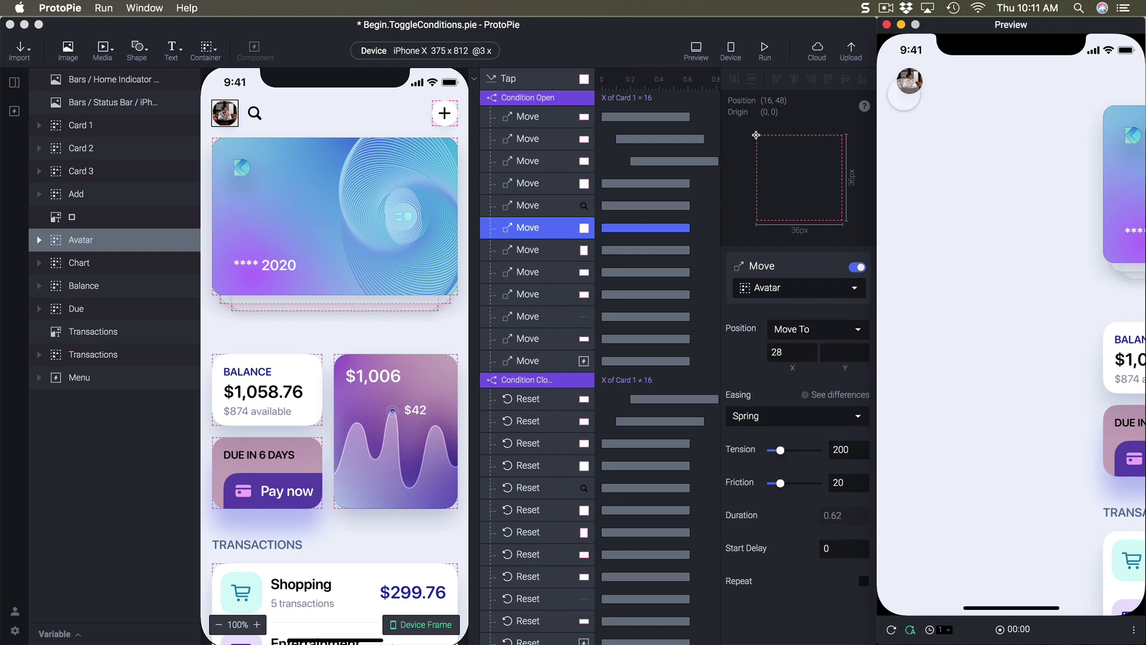
left_click(902, 89)
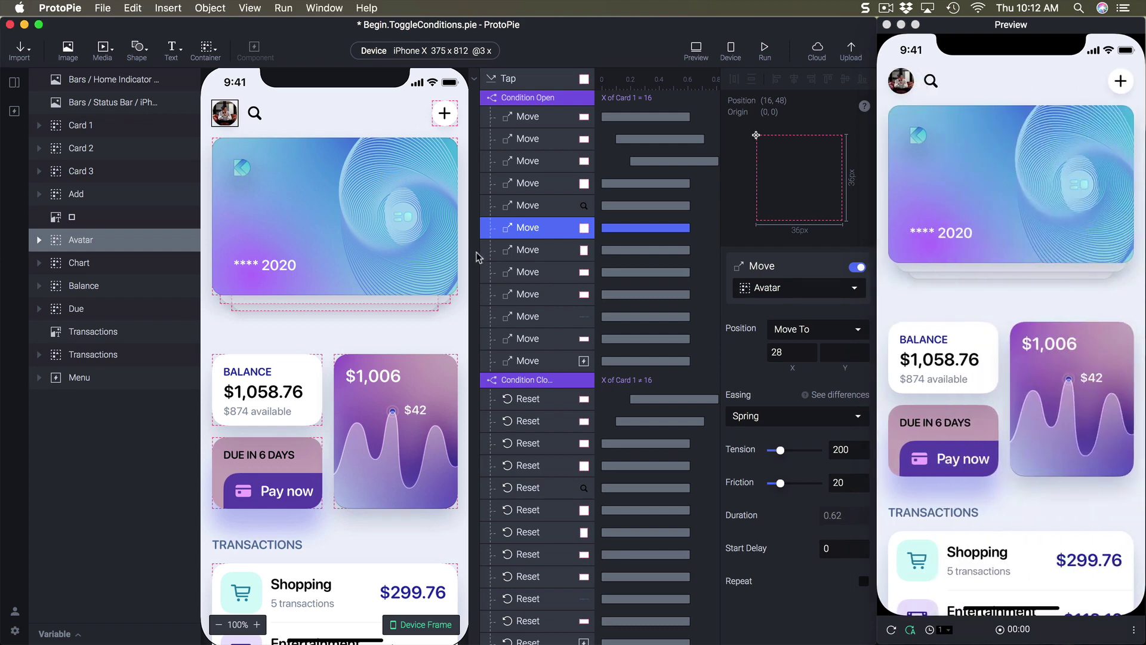
Group all layers of Scene 2, from the home indicator bar through the arrow icon, into one container.
left_click(14, 82)
left_click(138, 118)
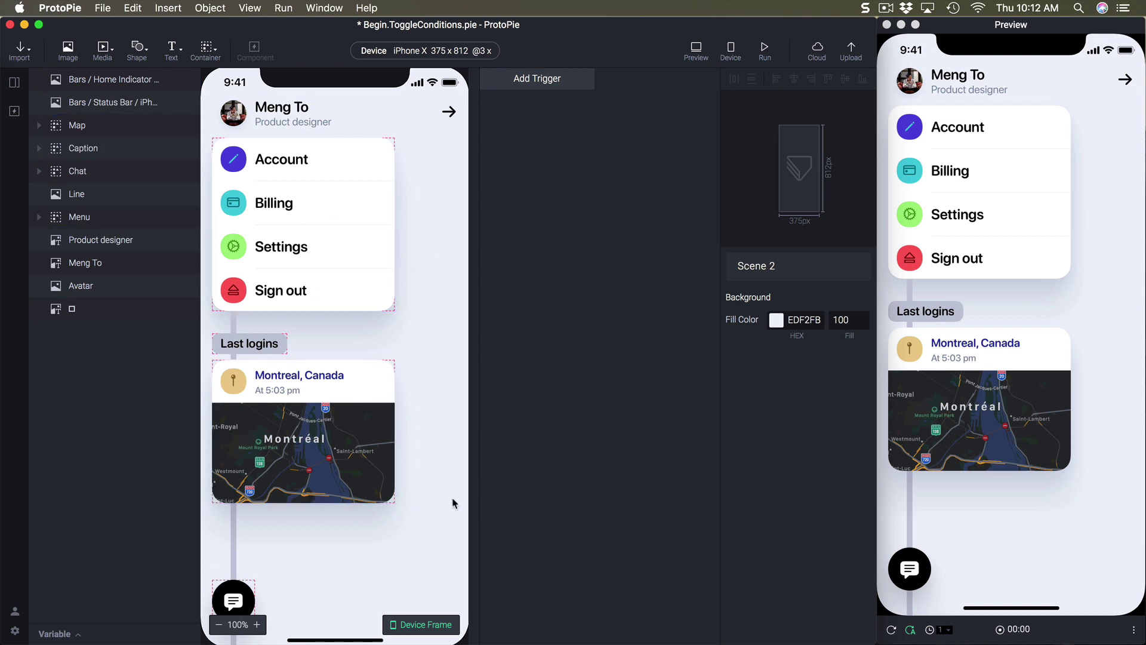
left_click(117, 80)
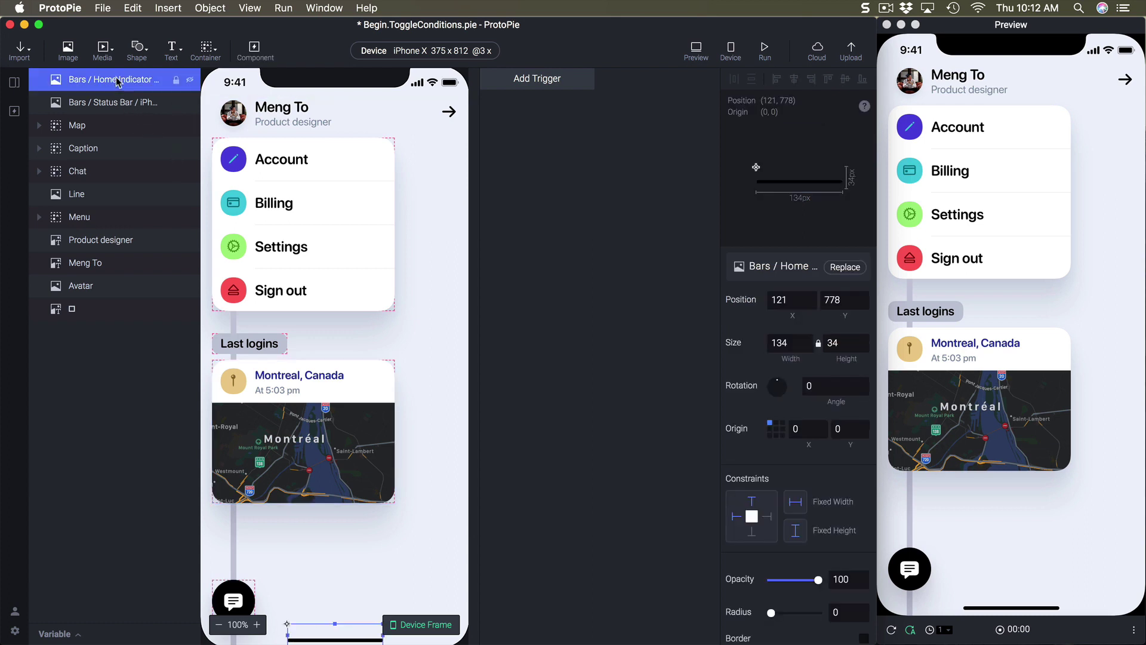
left_click(95, 313, "shift")
left_click_drag(325, 290, 321, 293)
scroll(321, 292, "down", 3)
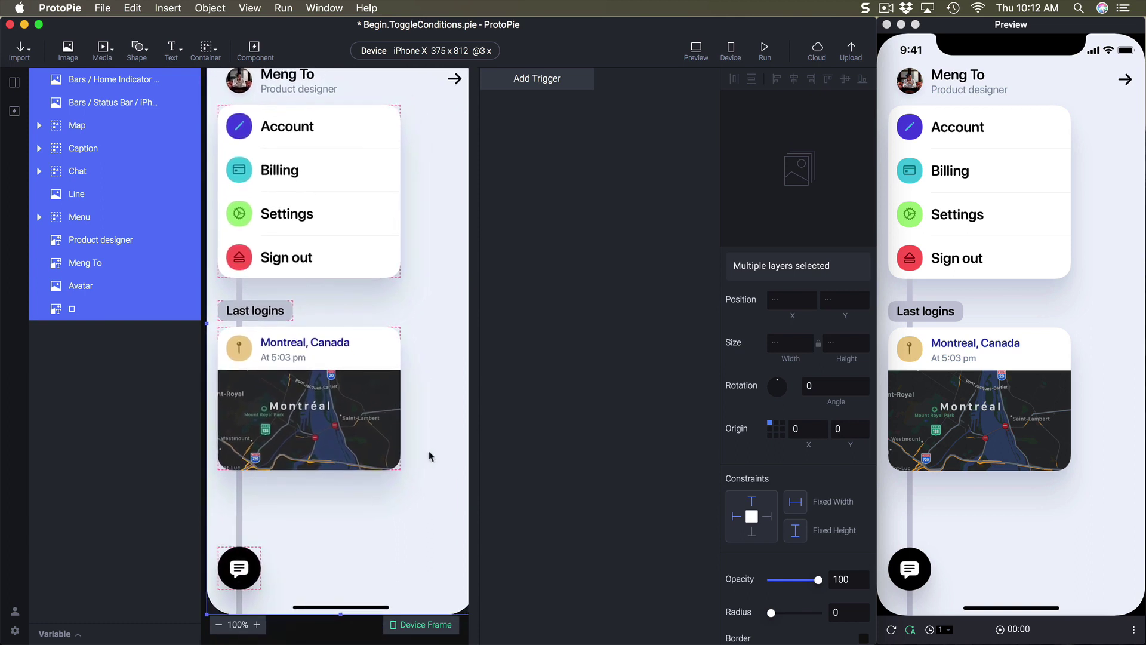
scroll(306, 173, "up", 3)
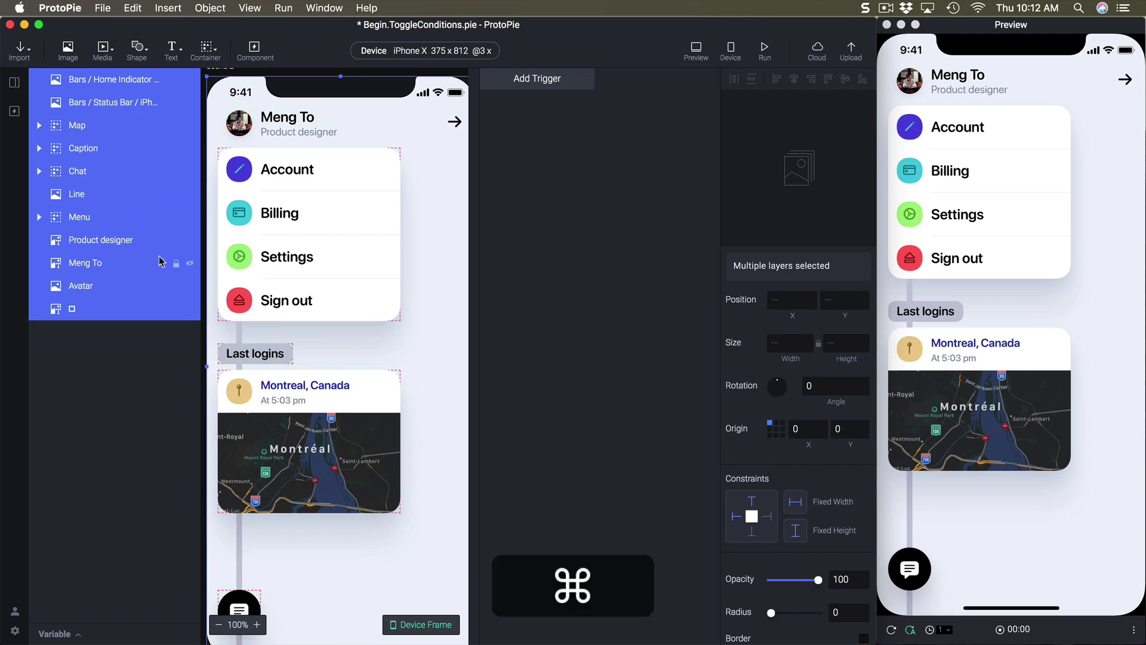
key("super+g")
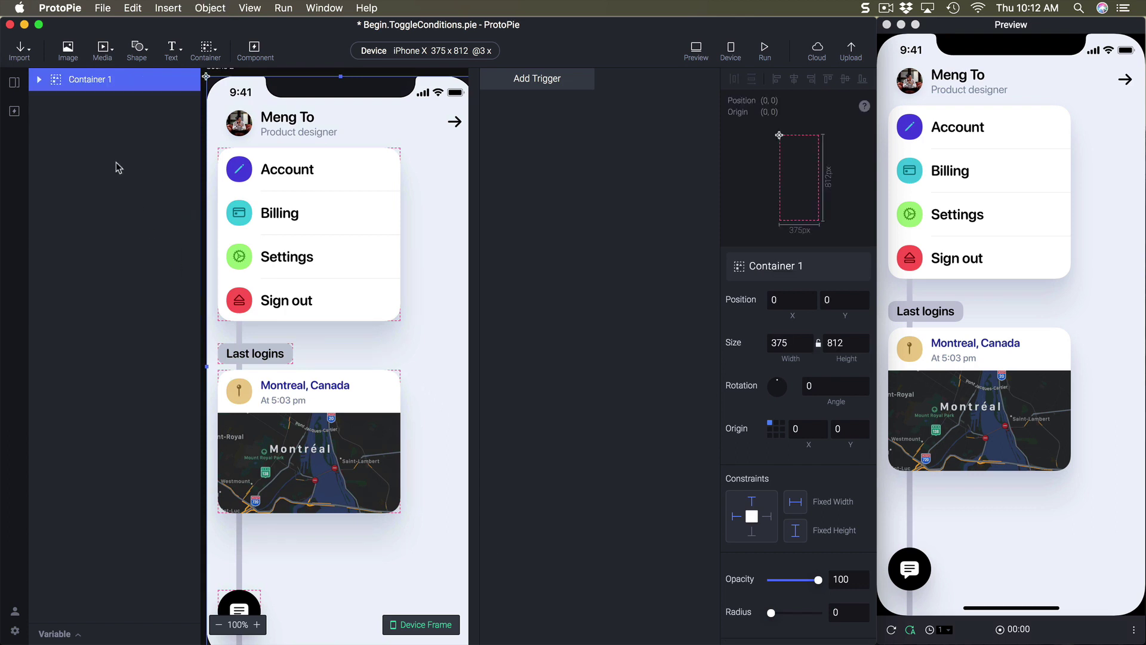
Rename the new Scene 2 container to Menu and copy it.
double_click(90, 80)
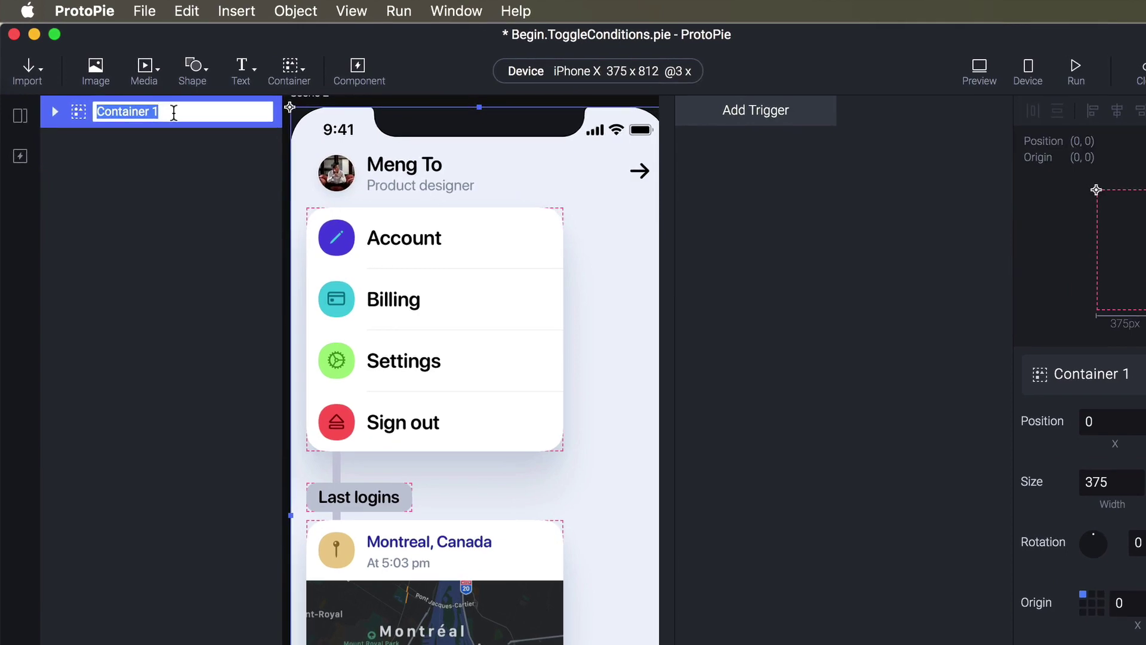
type("Menu")
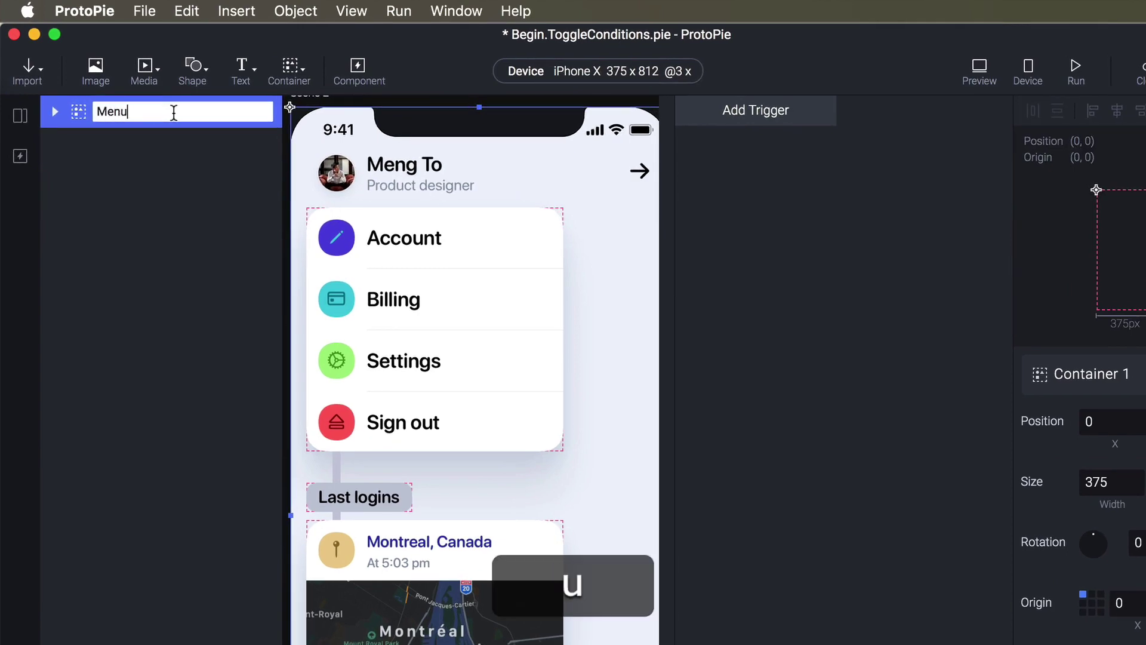
key("Return")
key("super")
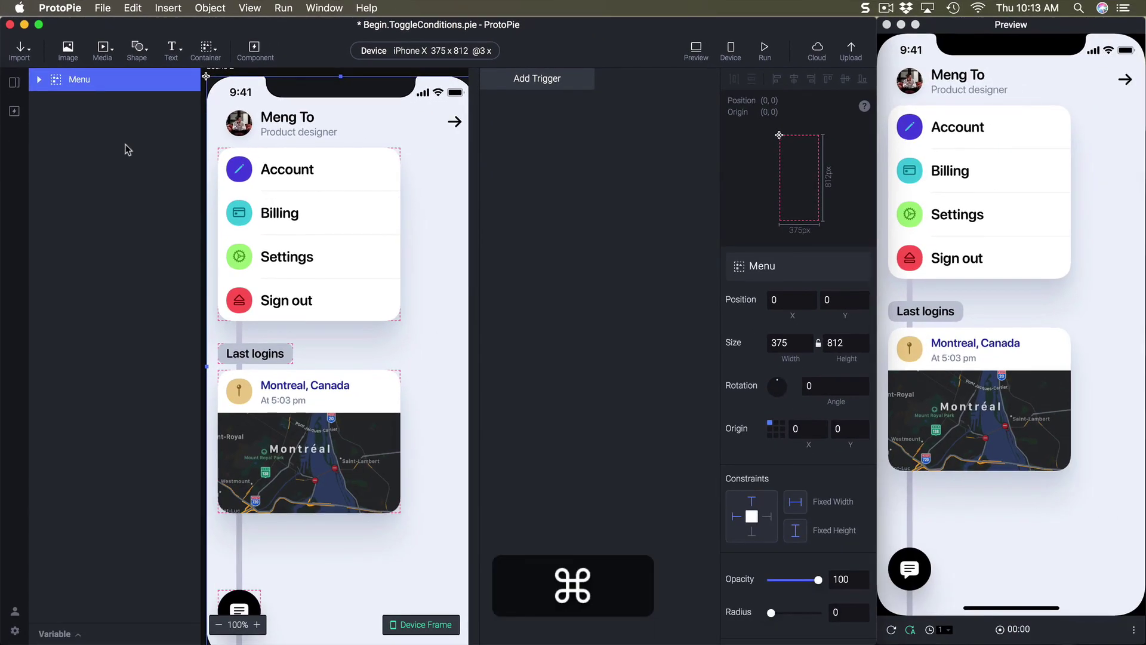
key("super+c")
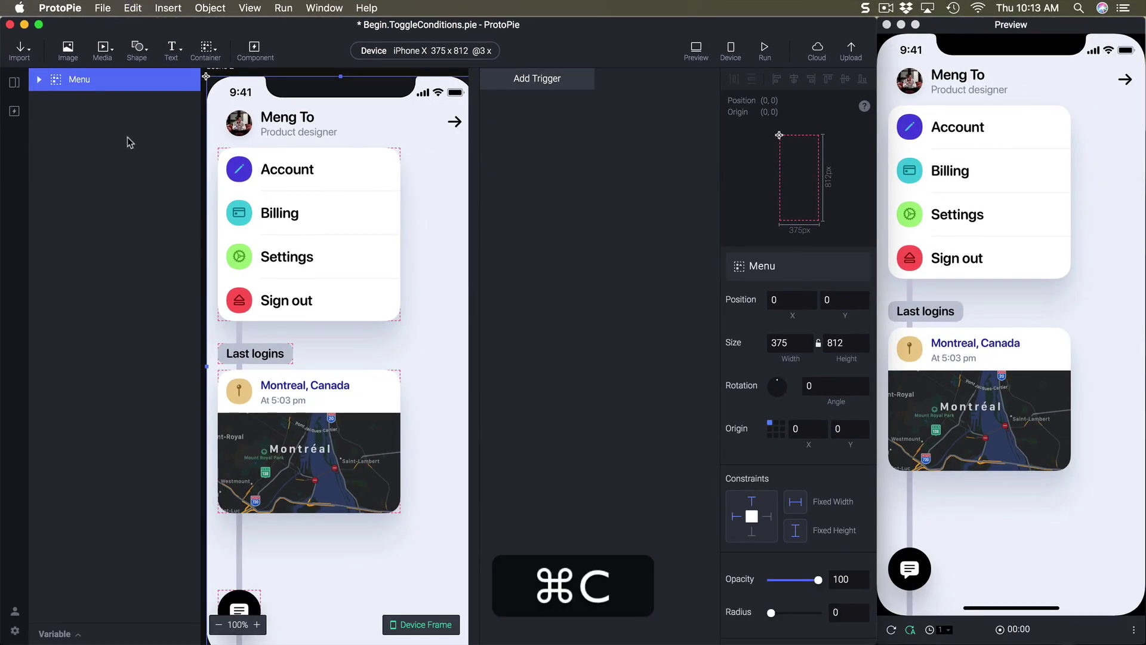
Set the opacity of the Menu component in Scene 1 to 0.
left_click(14, 82)
left_click(59, 128)
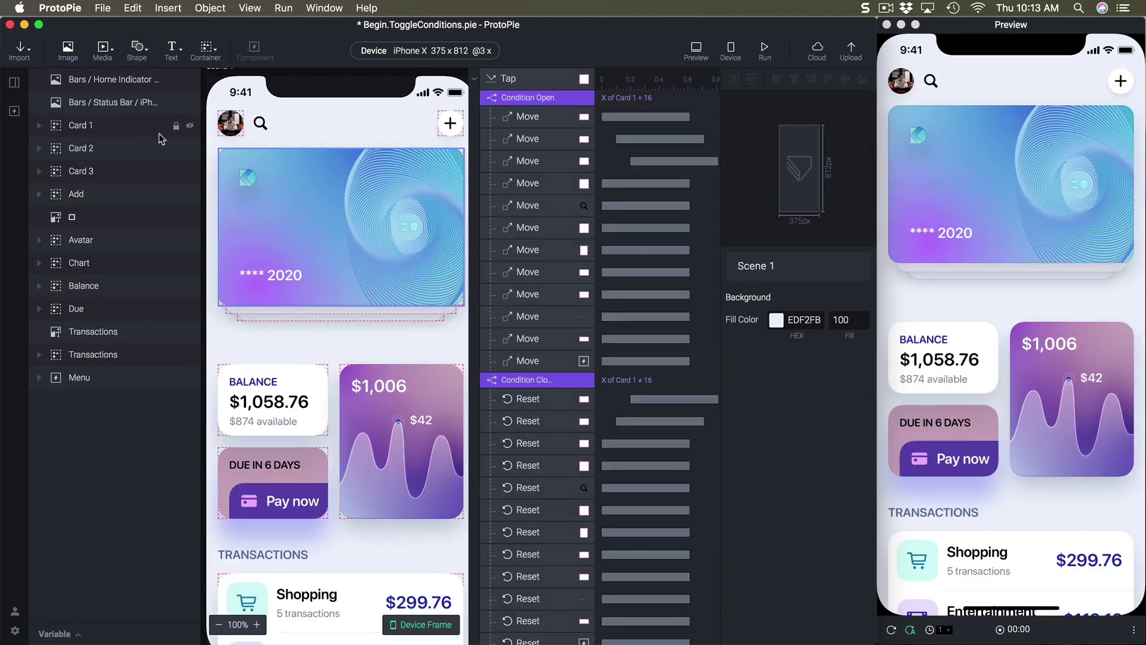
left_click(102, 381)
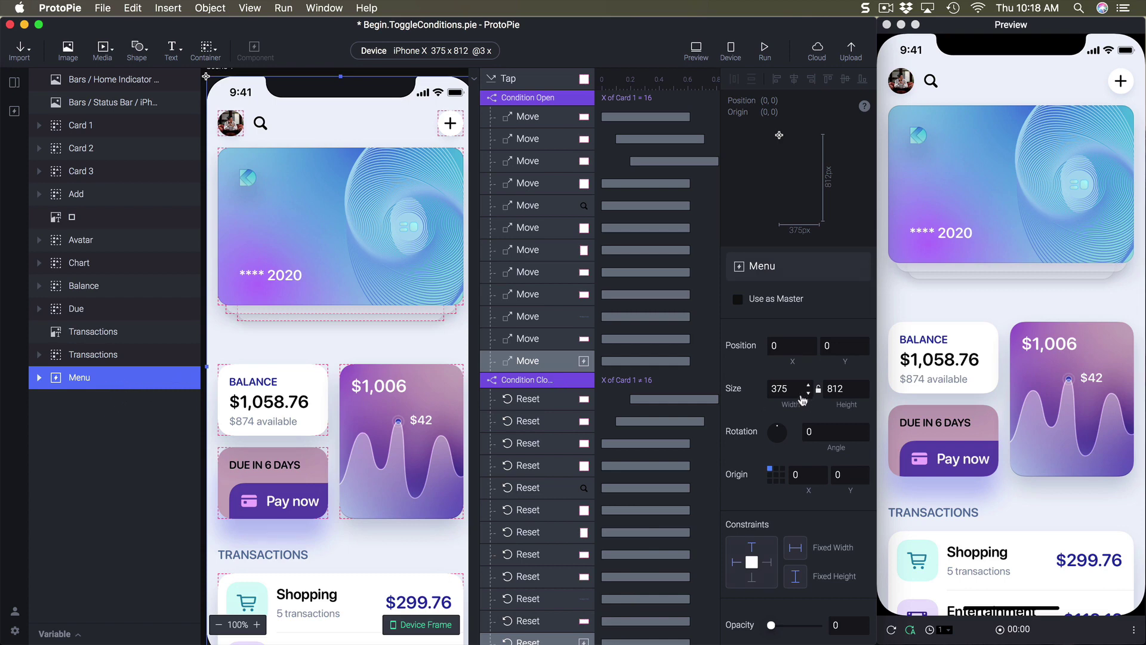
scroll(759, 402, "down", 6)
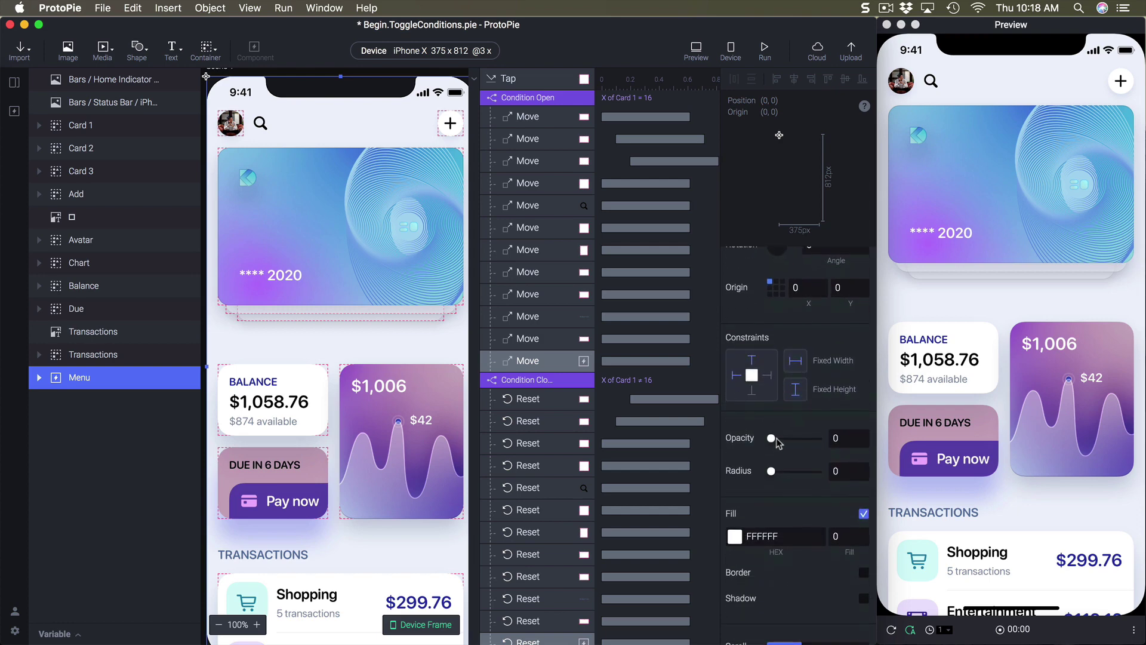
mouse_move(773, 436)
left_mouse_down()
mouse_move(820, 438)
mouse_move(750, 438)
left_mouse_up()
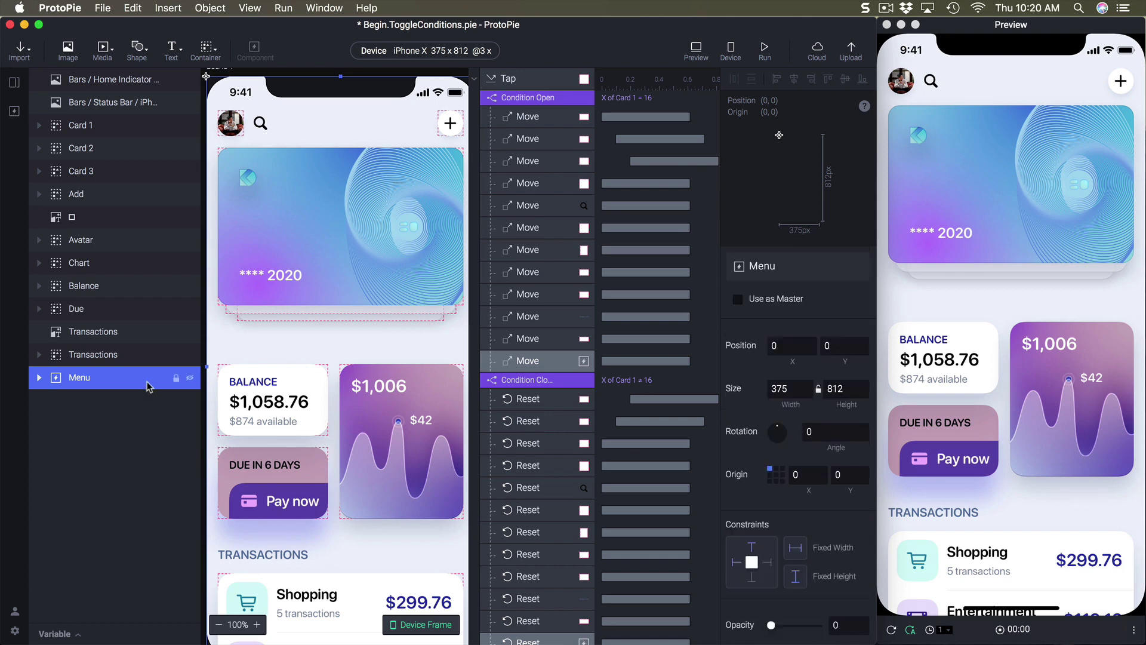
Replace the Menu's Move response in the open condition with an Opacity response set to Opacity To 100.
left_click(567, 362)
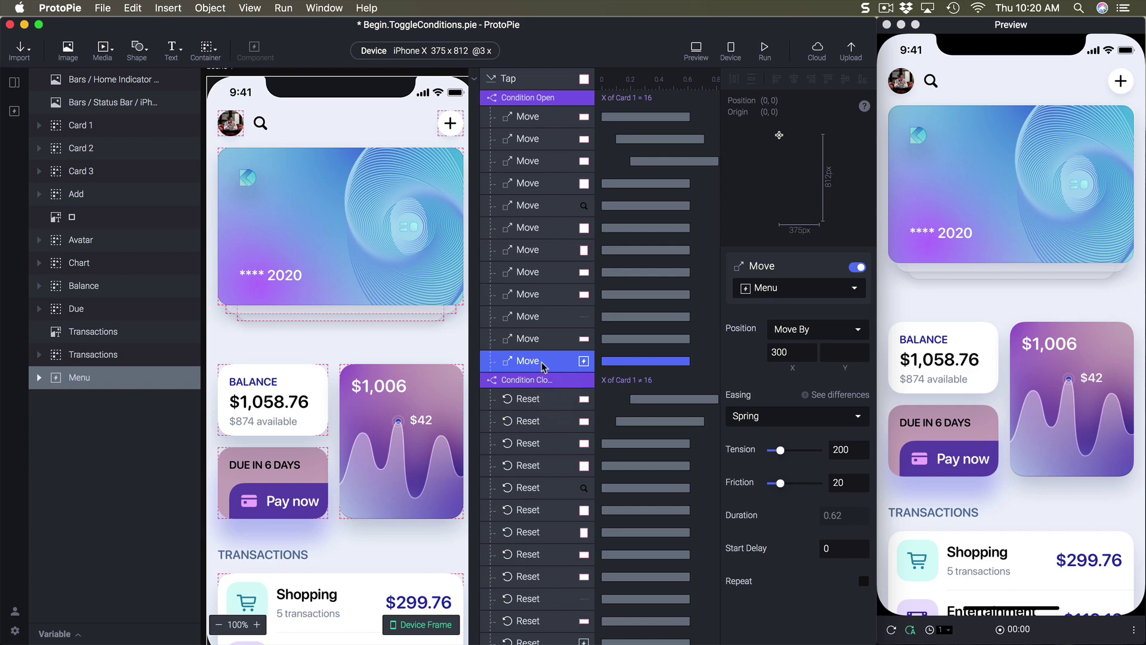
key("BackSpace")
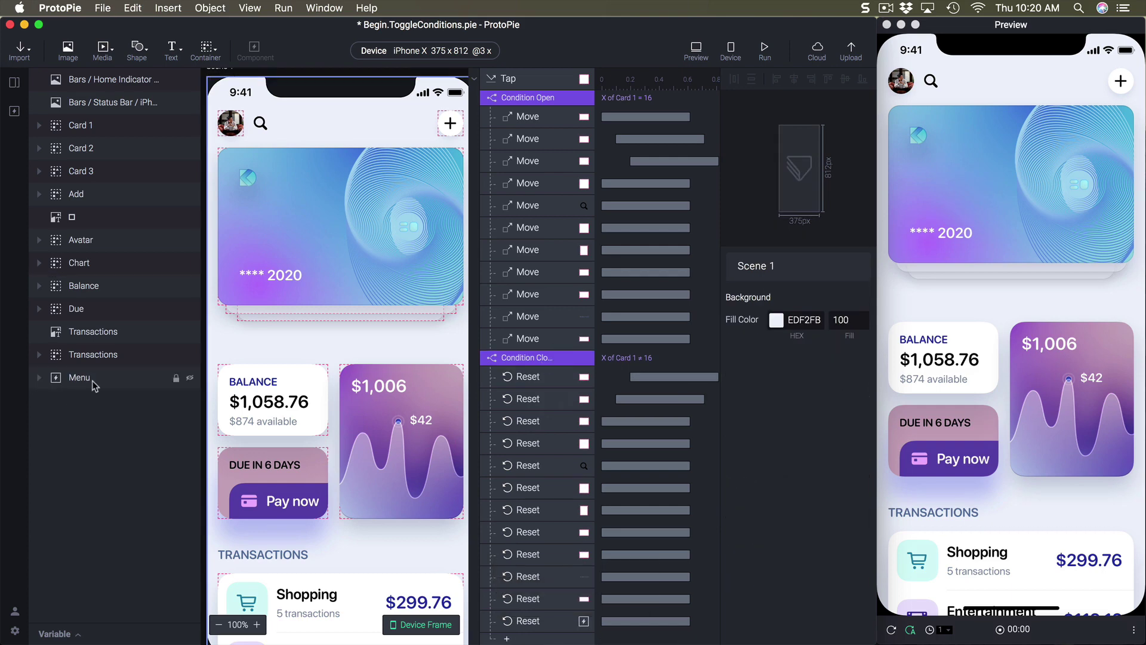
left_click_drag(92, 379, 560, 355)
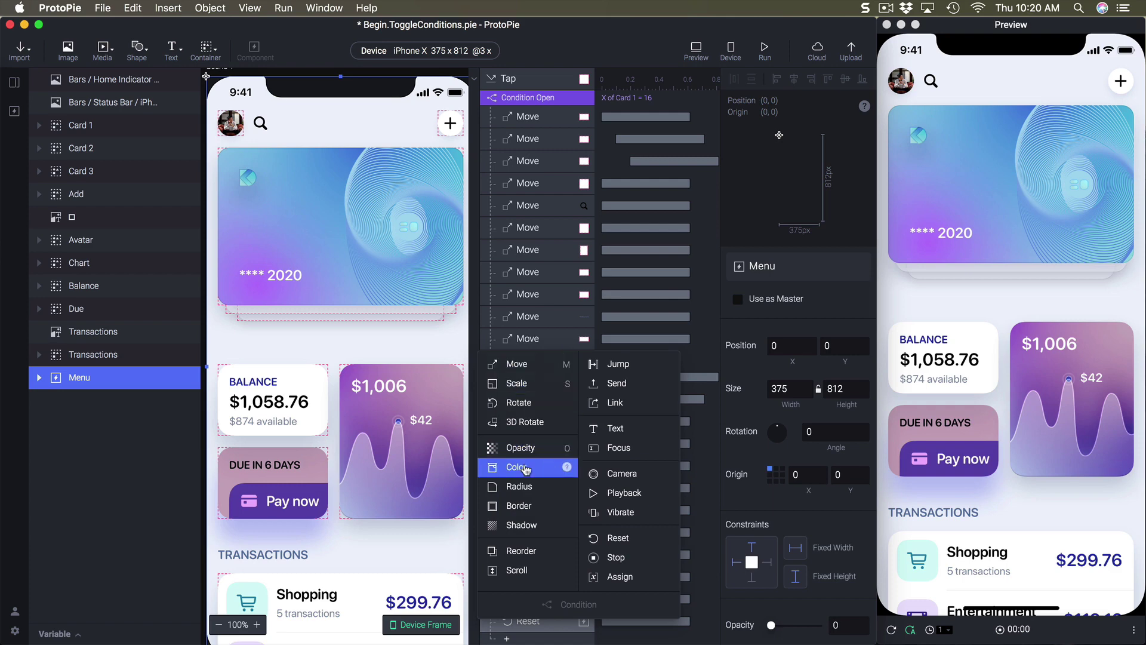
left_click(573, 454)
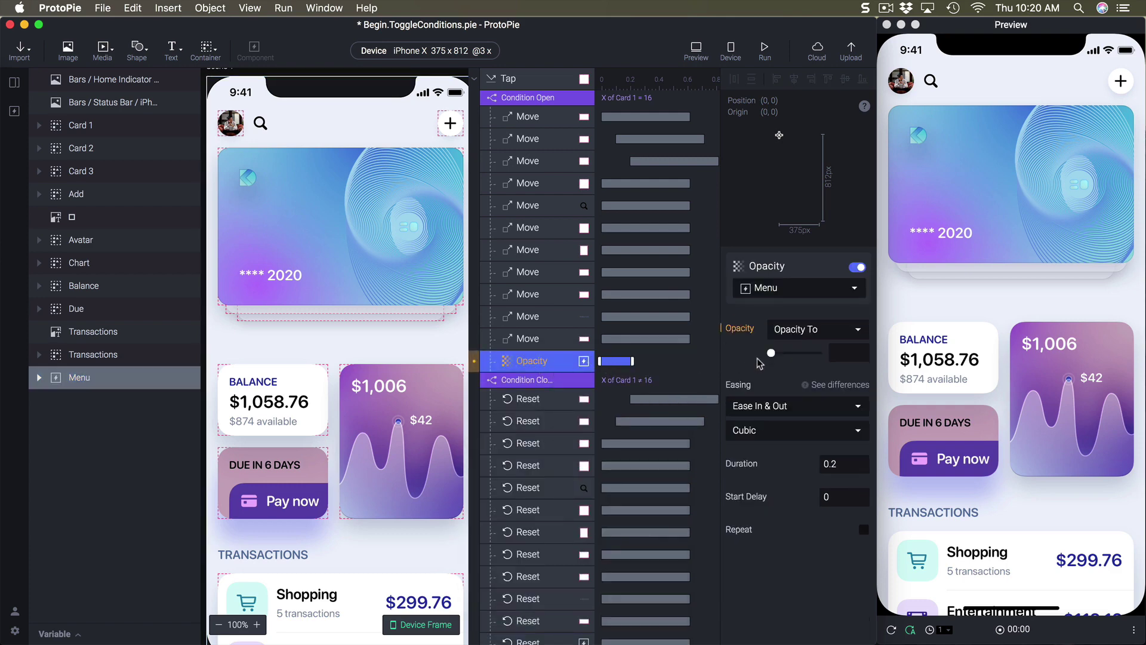
left_click_drag(771, 354, 819, 353)
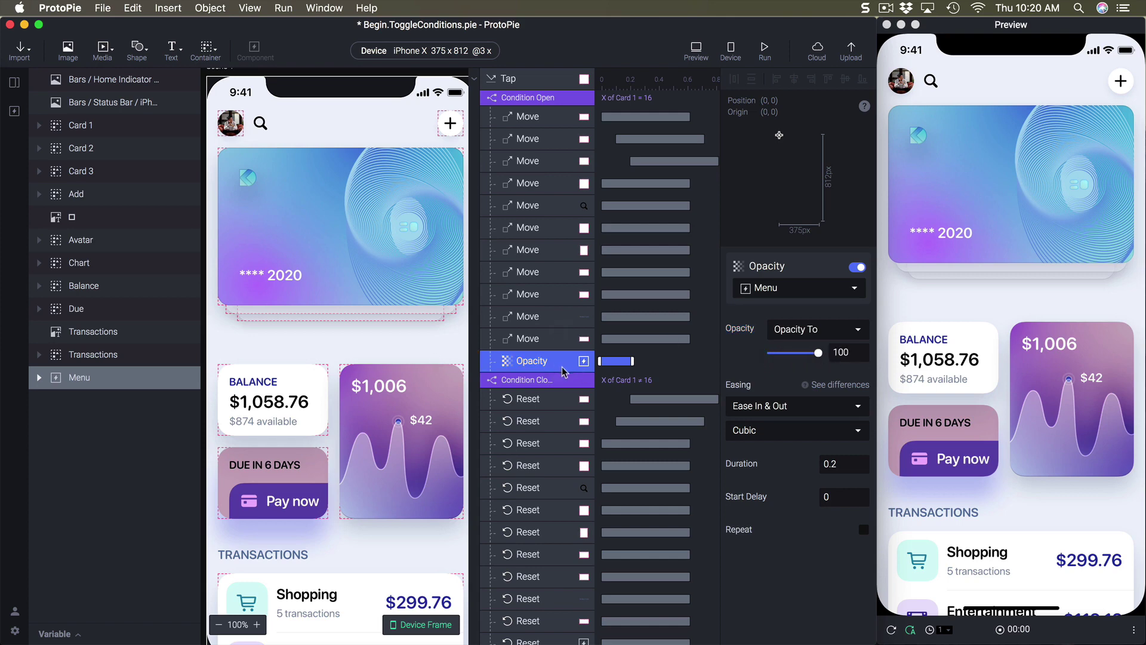
Check the Menu's Reset and Opacity responses, and test opening and closing the menu by tapping the avatar in the preview.
scroll(612, 525, "down", 4)
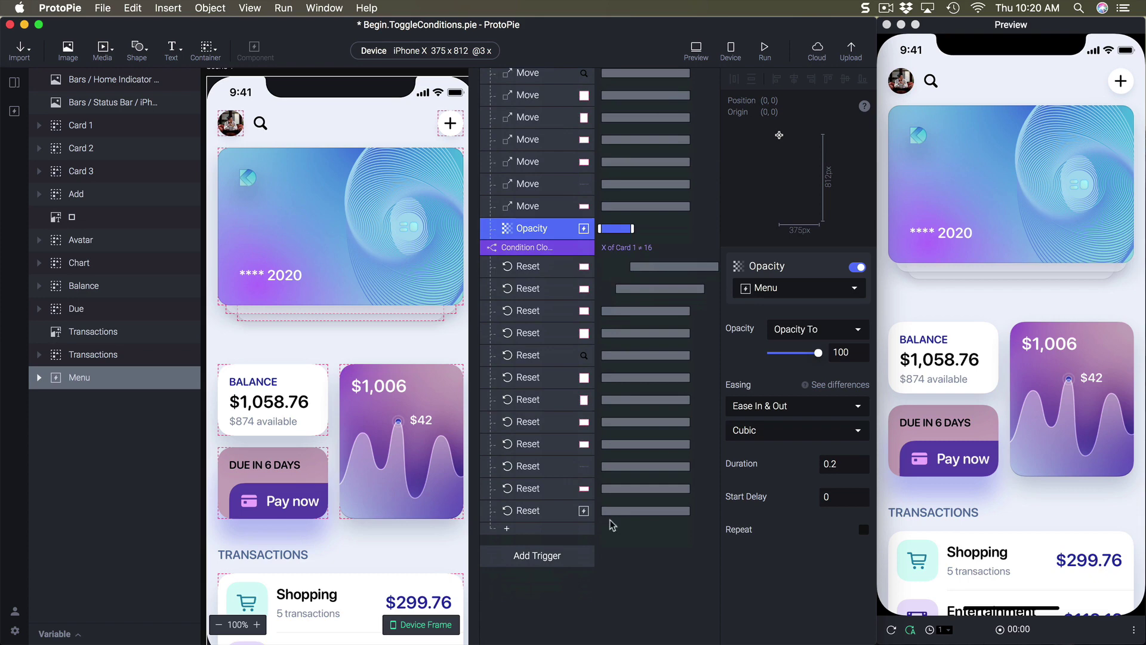
left_click(548, 512)
left_click(546, 229)
left_click(1031, 60)
left_click(900, 80)
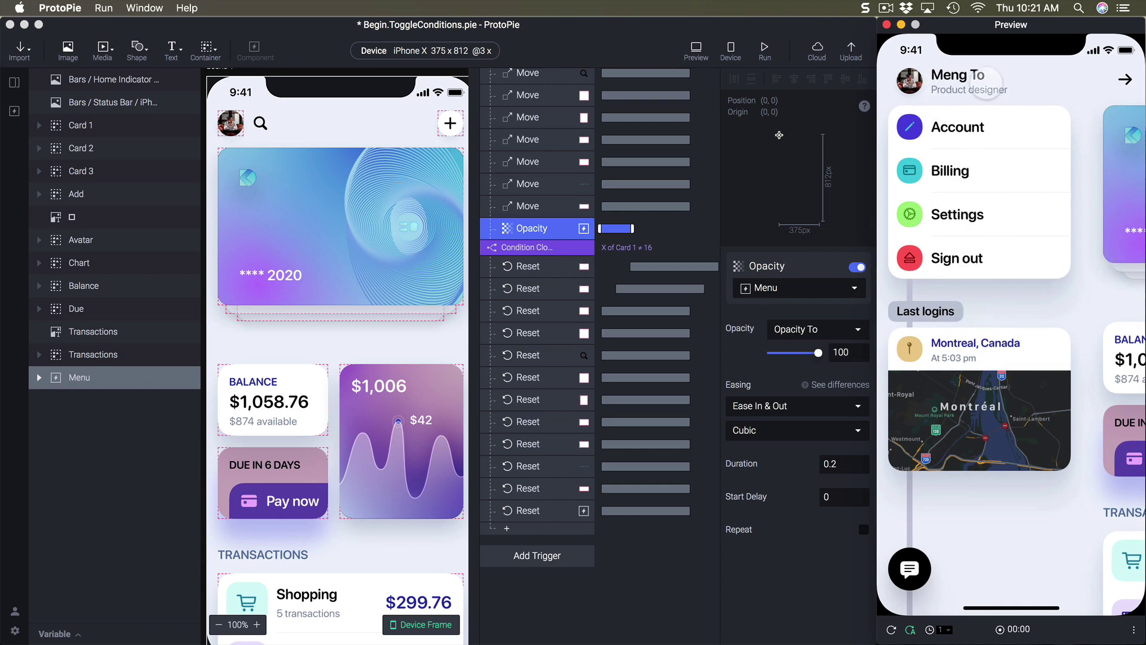
left_click(902, 81)
left_click(901, 81)
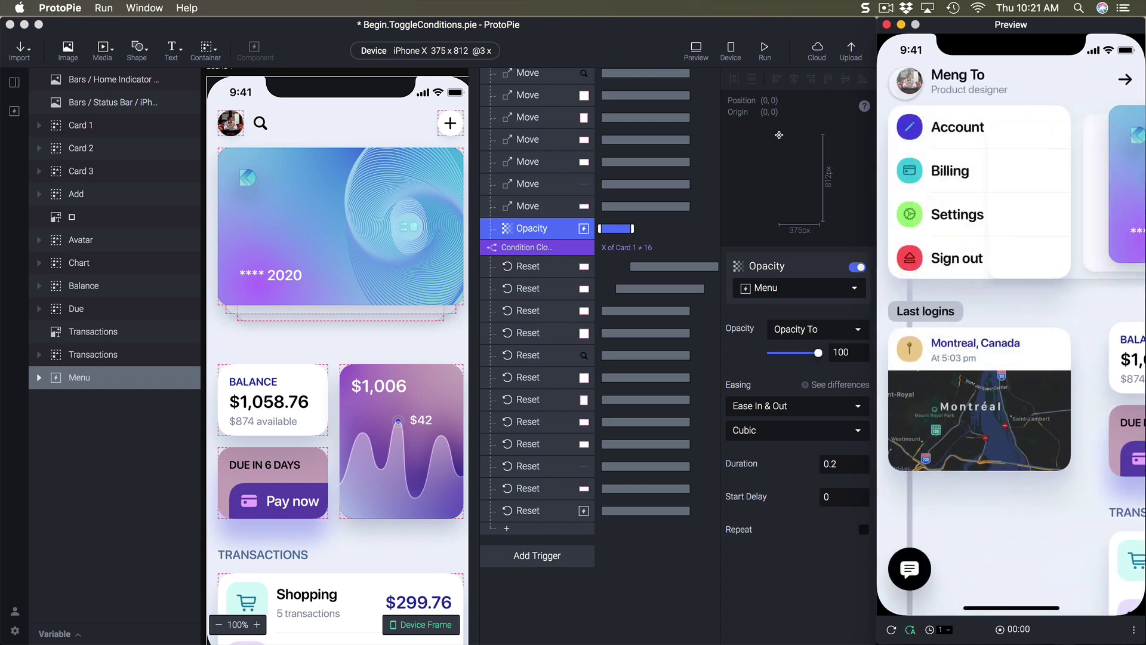
left_click(901, 81)
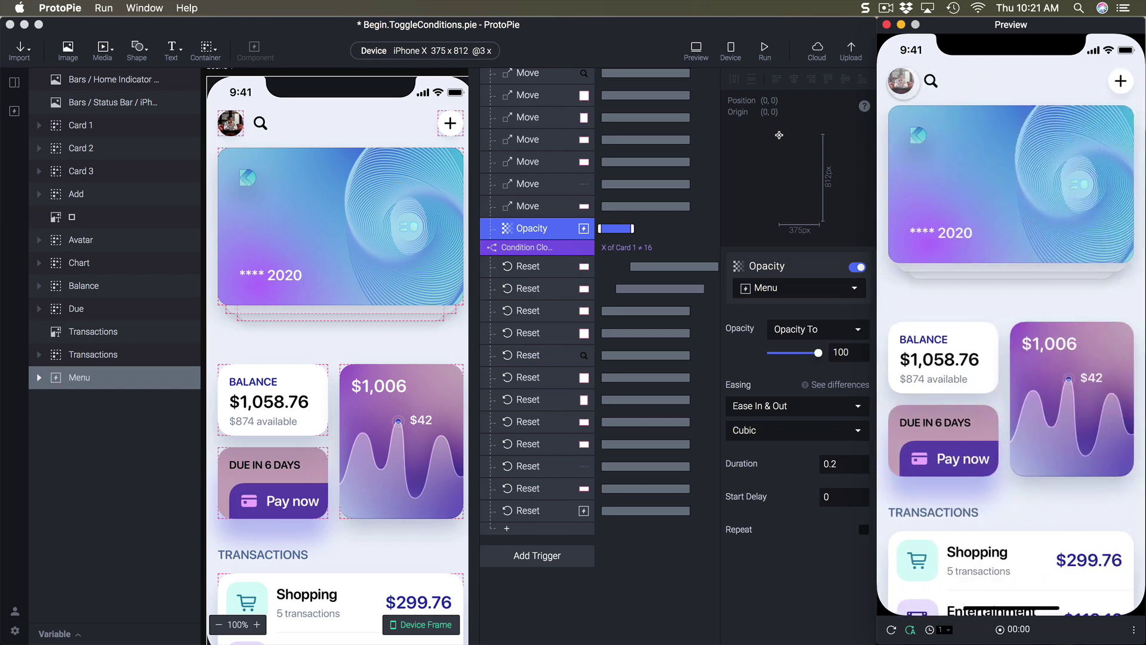
Set the start delay of the search icon's Move response in the open condition to 0.1.
scroll(555, 189, "up", 5)
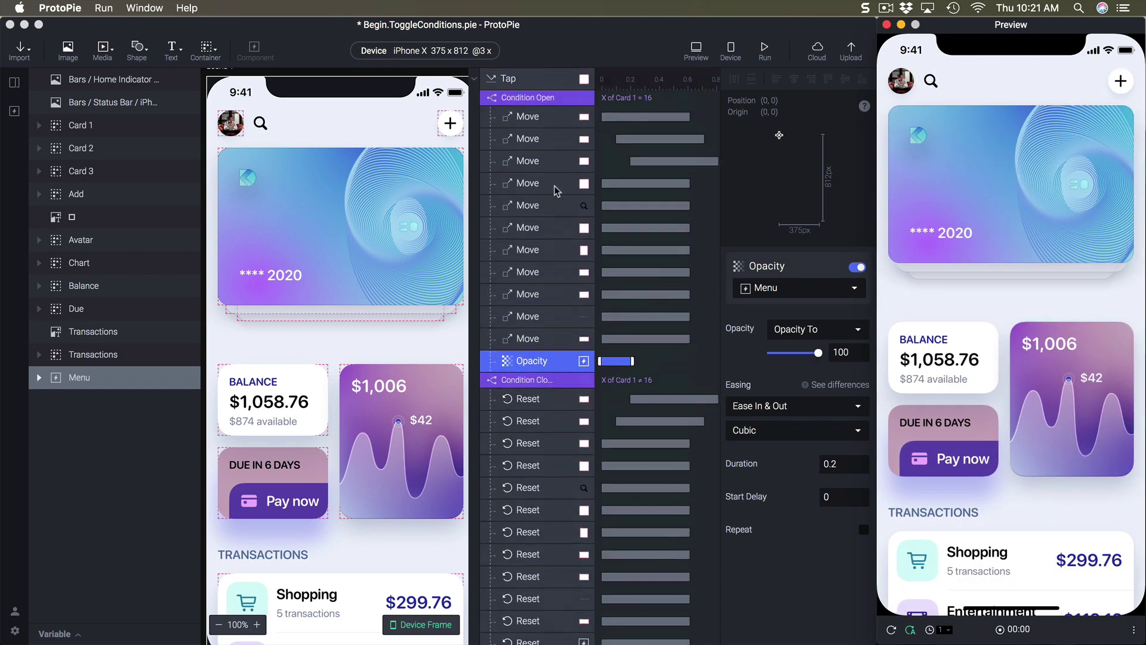
left_click(556, 287)
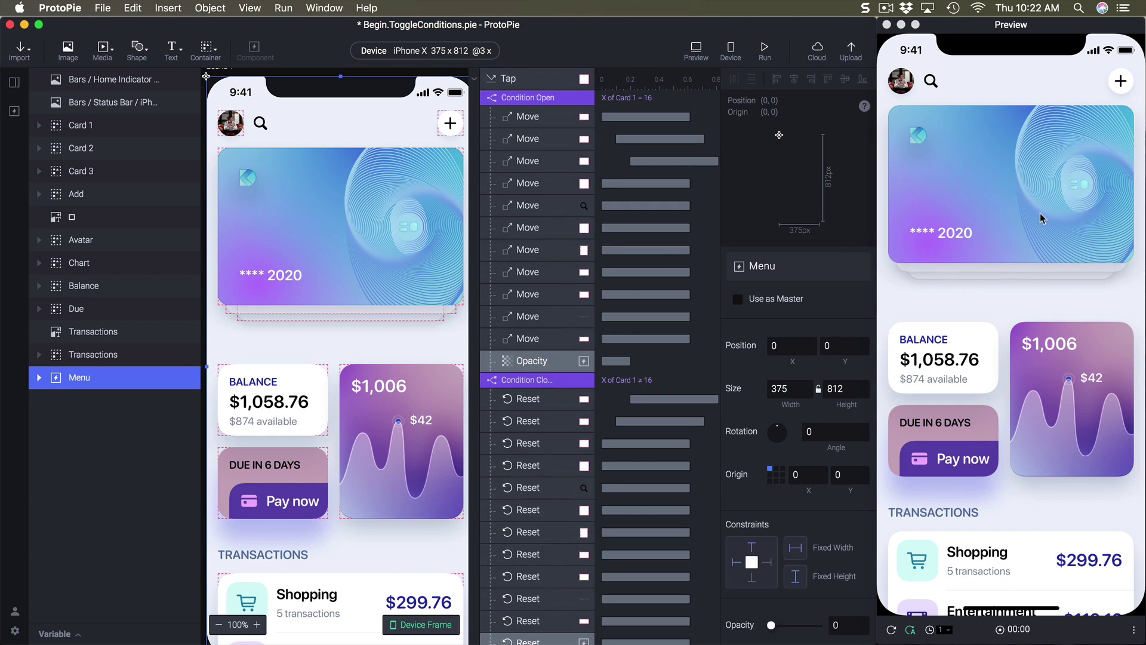
left_click(106, 198)
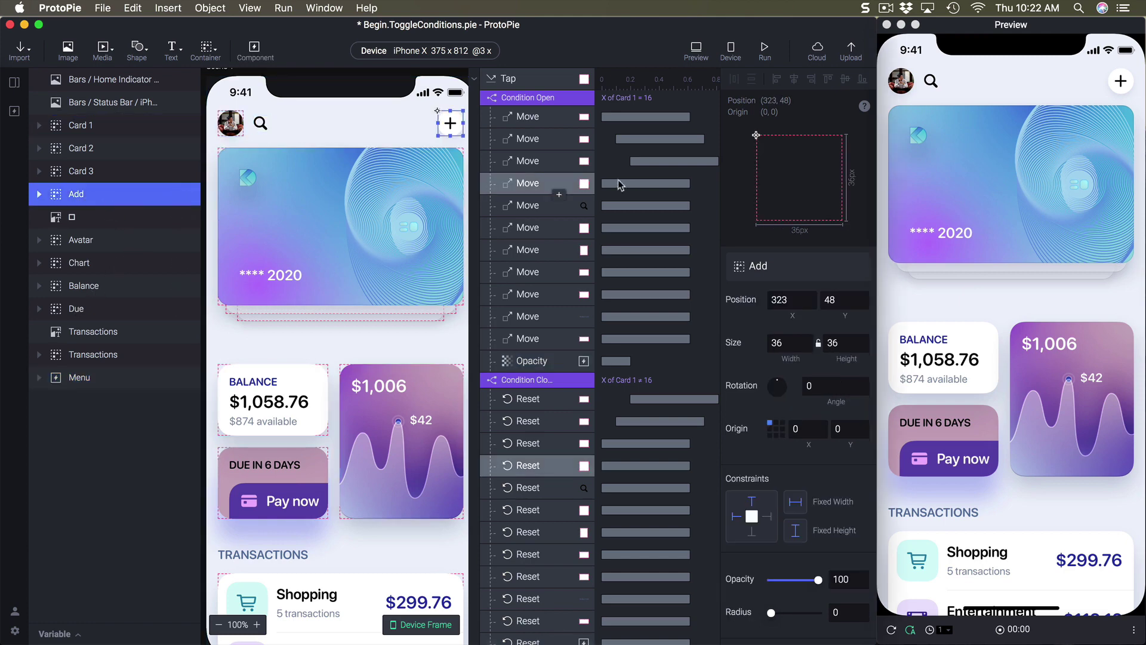
left_click(517, 190)
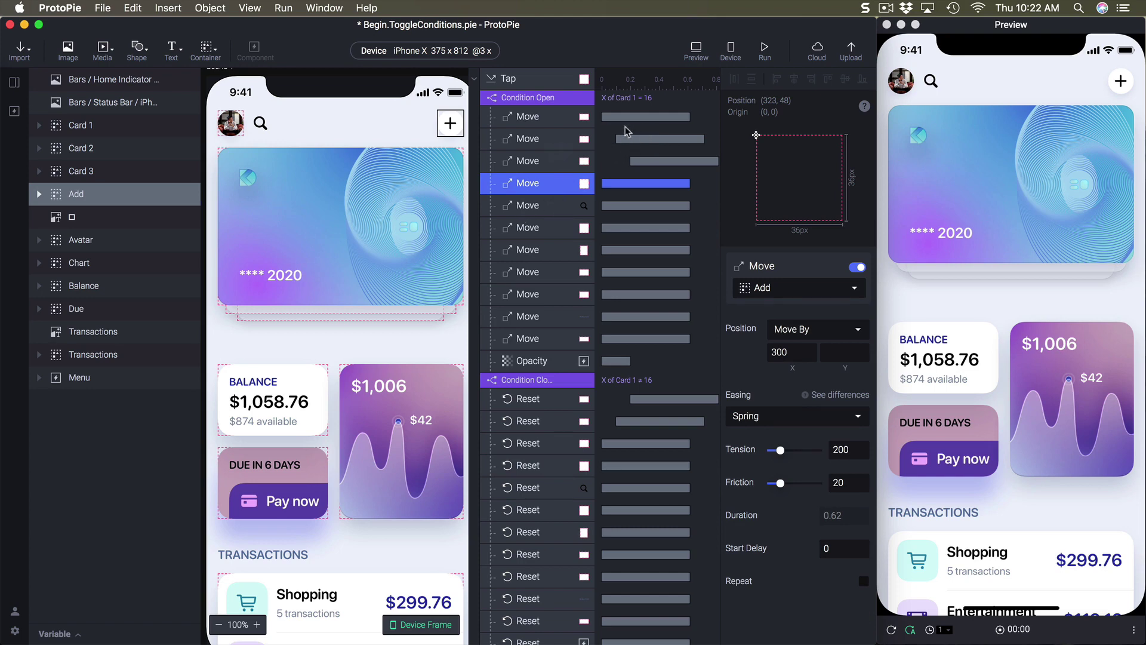
left_click(537, 208)
key("shift")
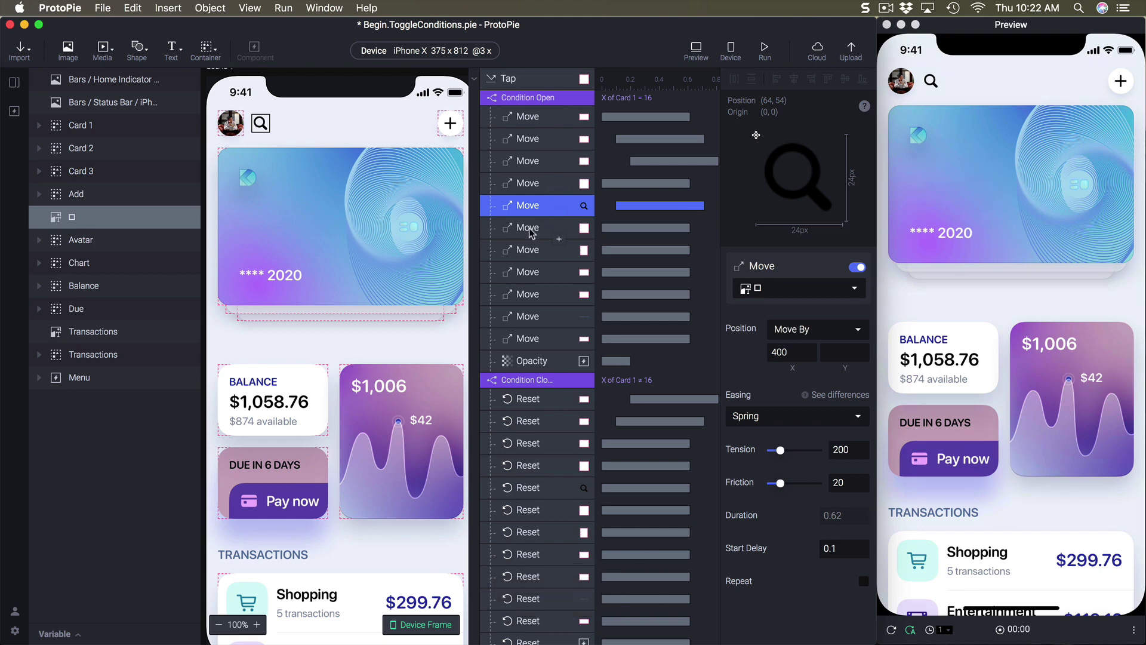
Set the start delay of the Avatar's Move response in the open condition to 0.2.
left_click(530, 230)
left_click(147, 224)
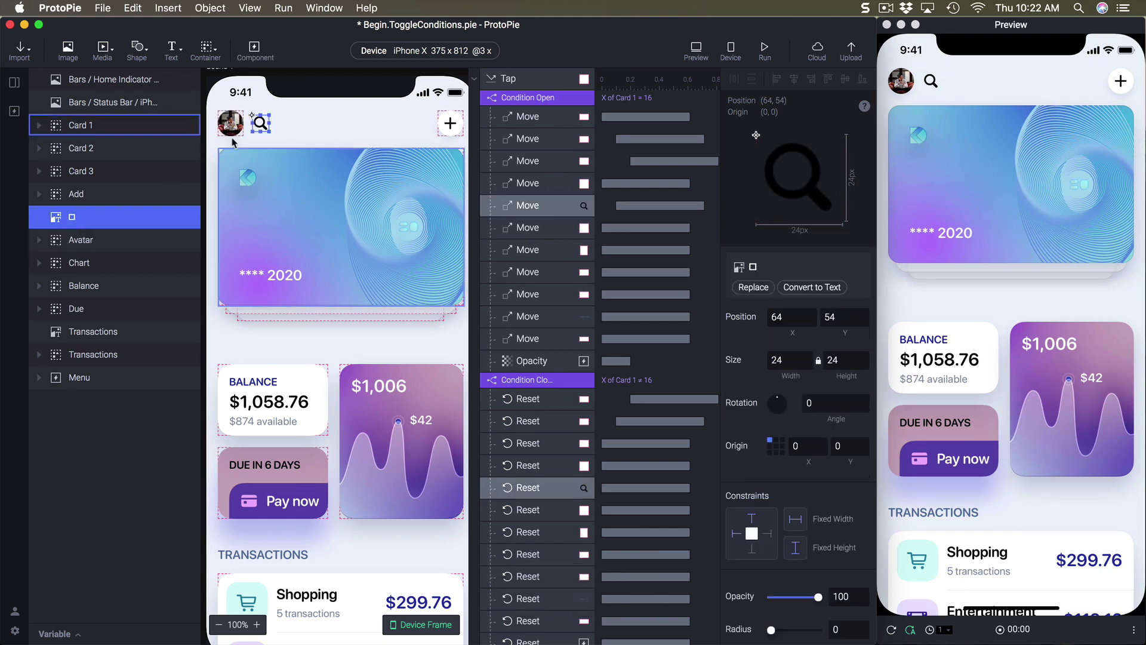
left_click(147, 237)
left_click(528, 230)
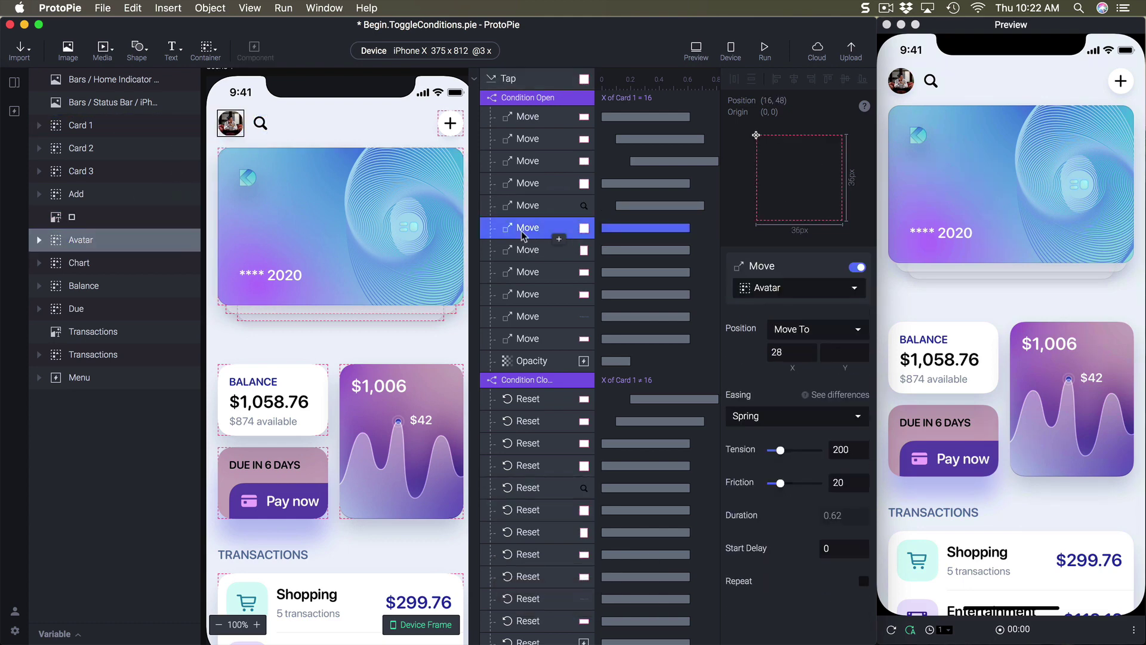
key("shift")
key("shift+Right")
key("shift+Right")
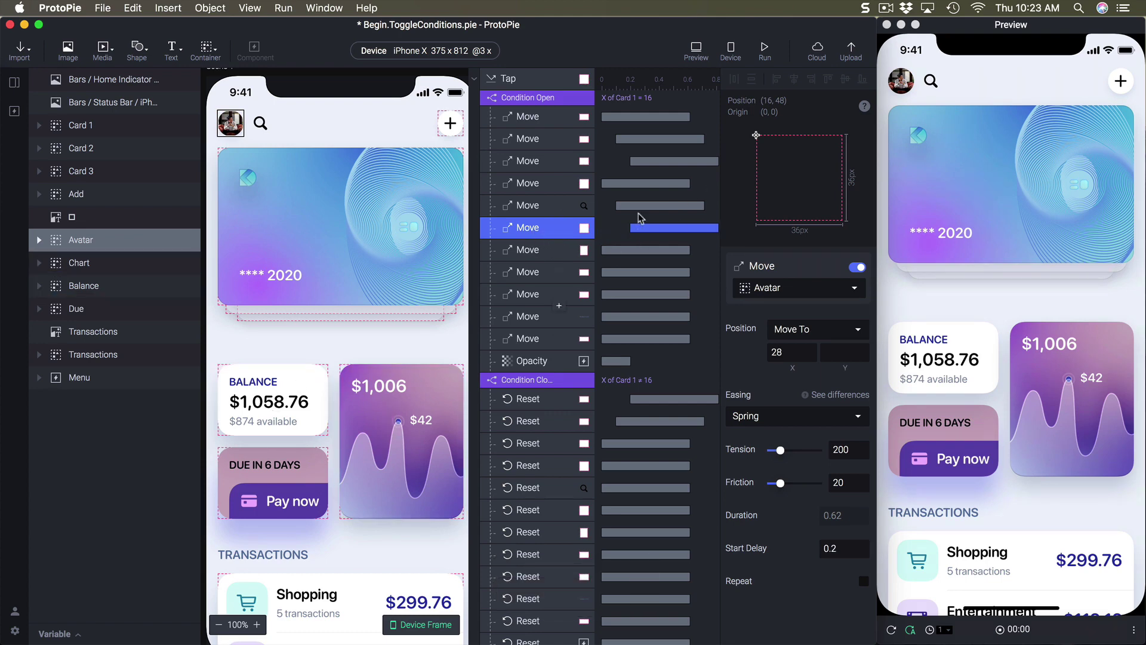
Stagger the open condition's Move responses by setting the start delay to 0.1 for Balance and 0.2 for Due.
left_click(528, 251)
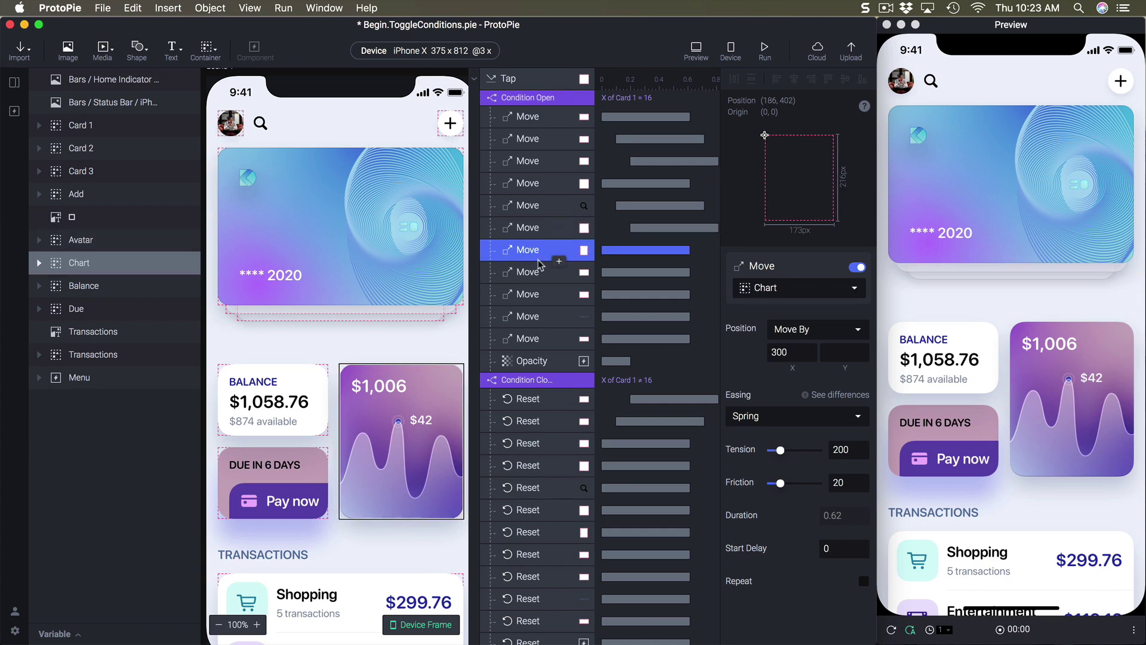
left_click(535, 273)
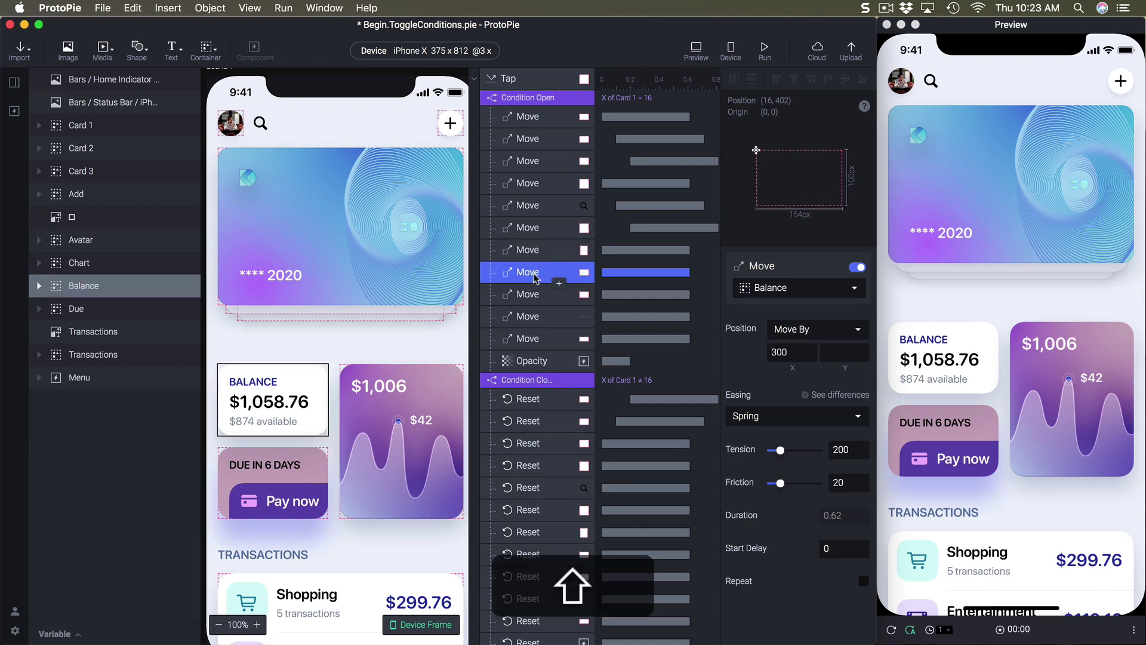
key("shift+Right")
left_click(530, 296)
key("shift+Right")
key("shift+Right")
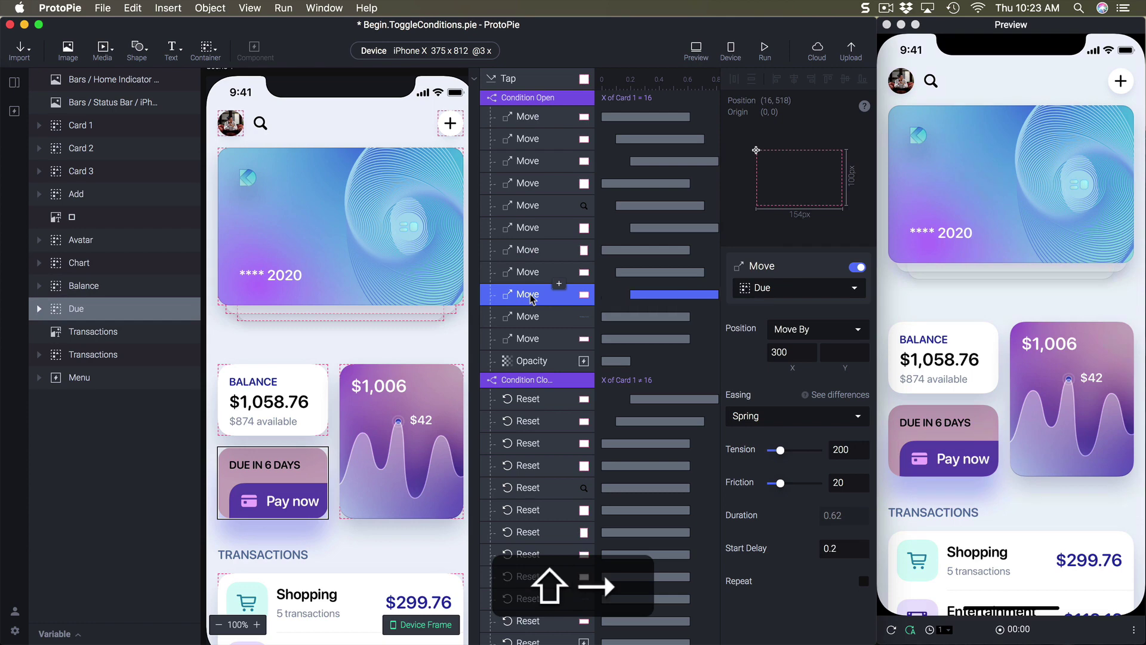
Set the start delay of the Transactions container's Move response in the open condition to 0.1.
left_click(533, 318)
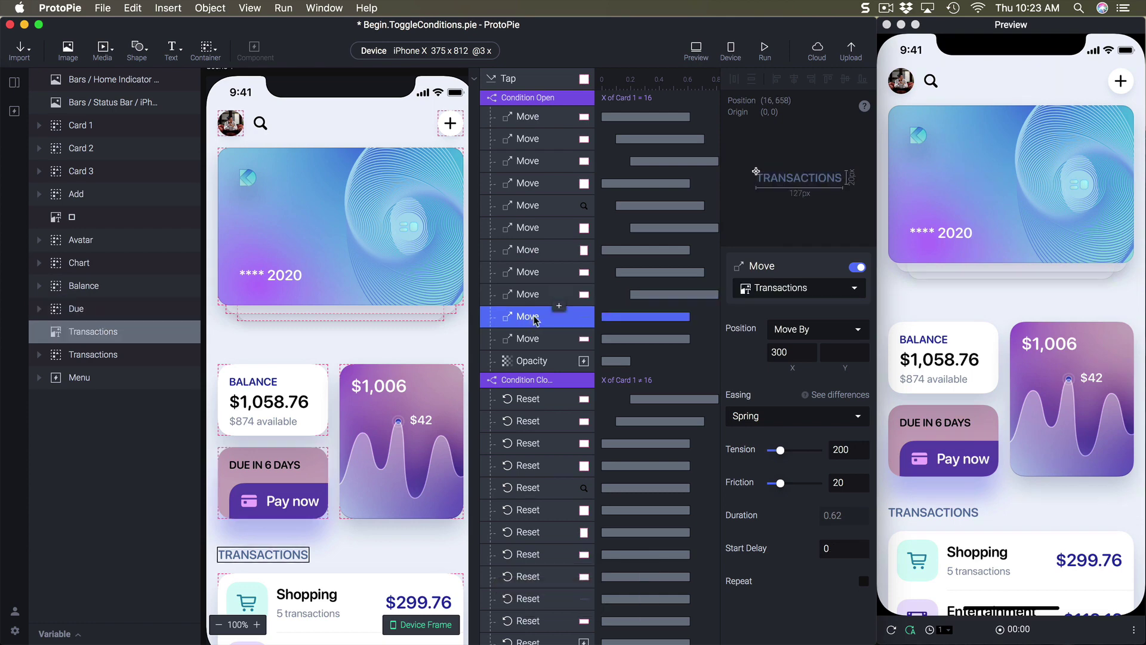
left_click(532, 339)
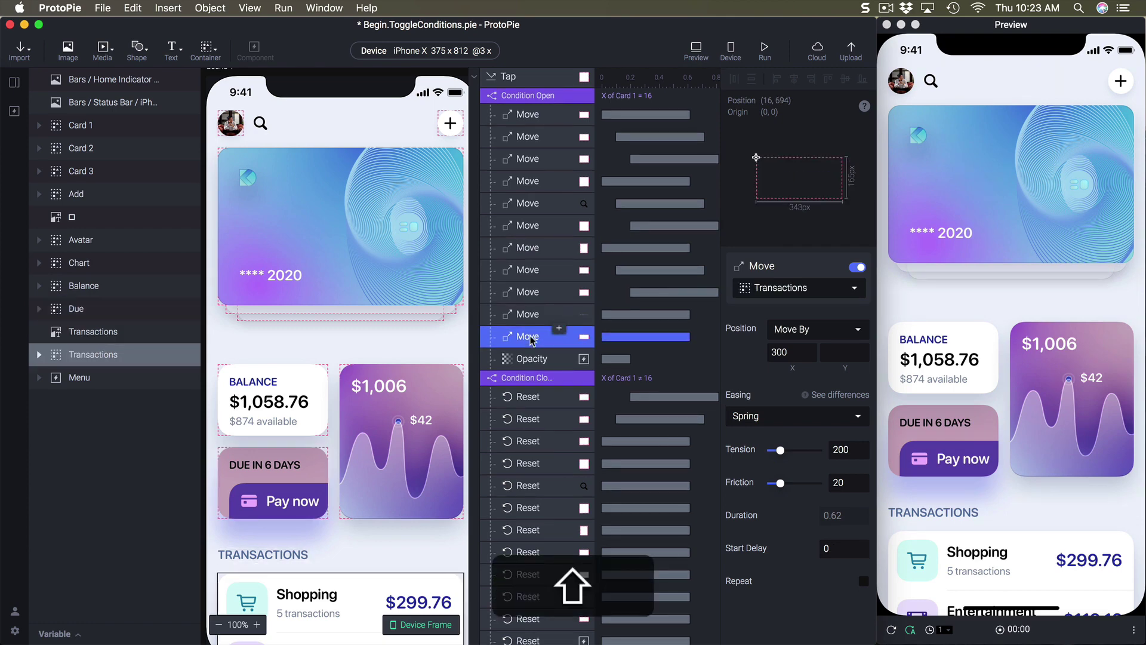
key("shift+Right")
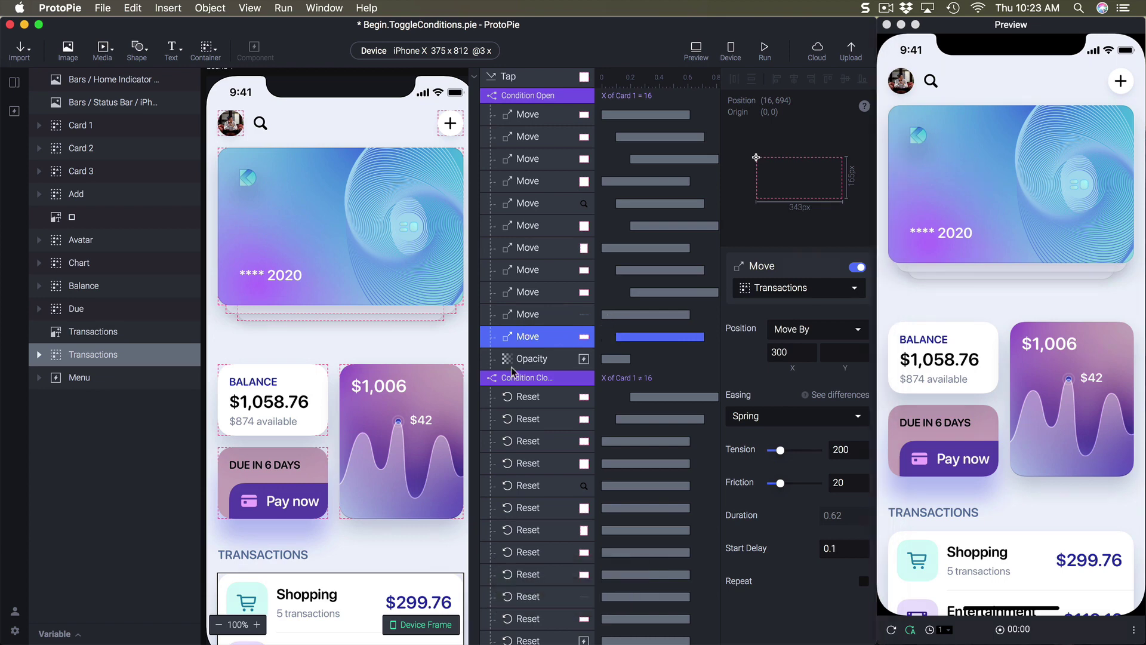
Set the start delay of the Menu's Opacity response to 0.3 and test the avatar tap in the preview.
left_click(619, 359)
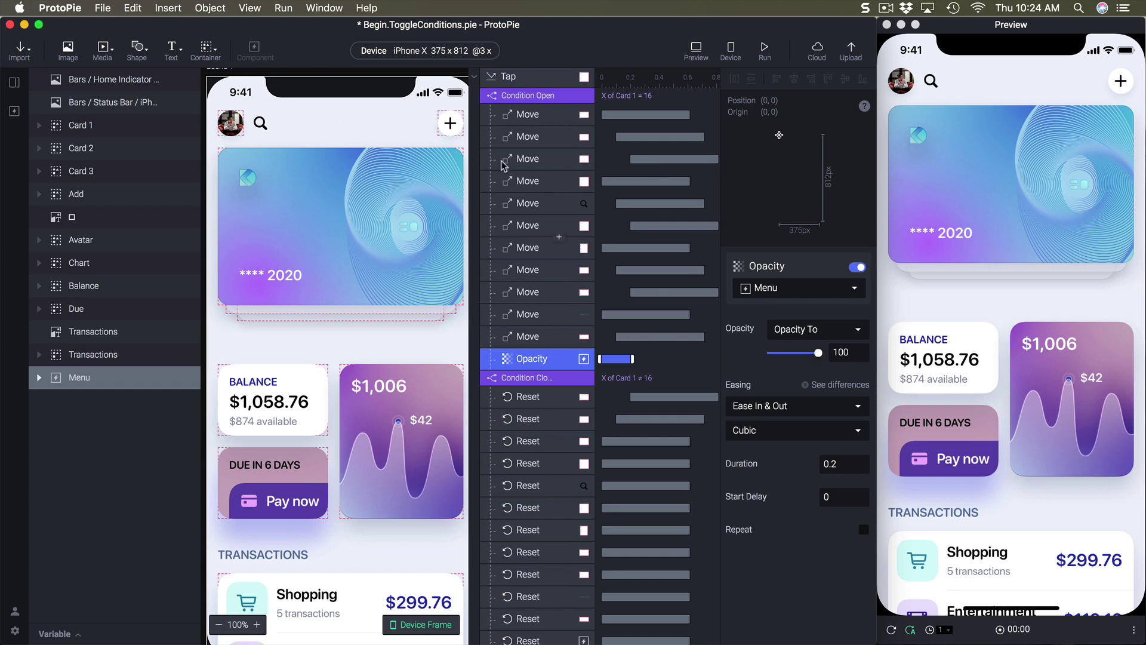
key("shift")
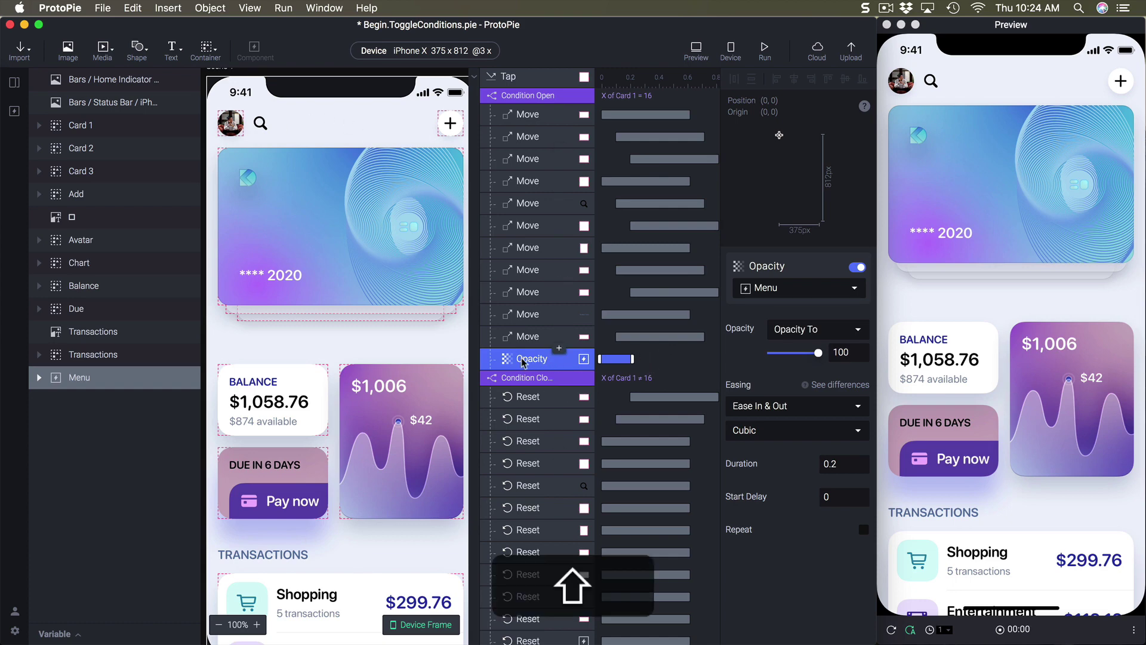
key("shift+Right")
key("shift+Right")
key("shift+Right")
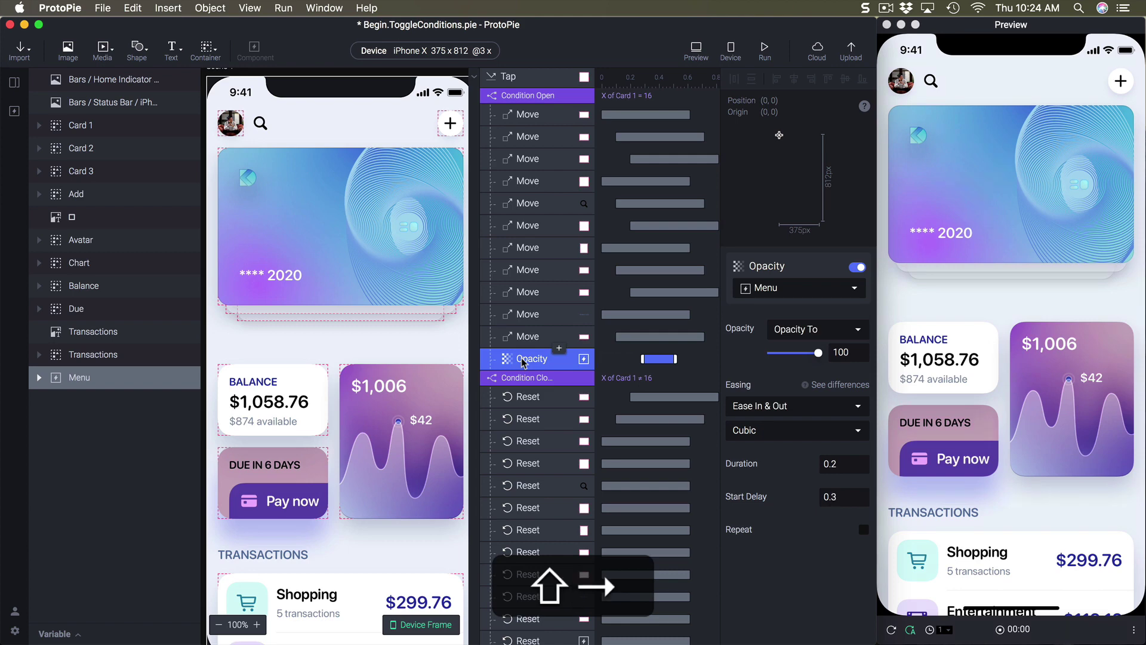
left_click(978, 102)
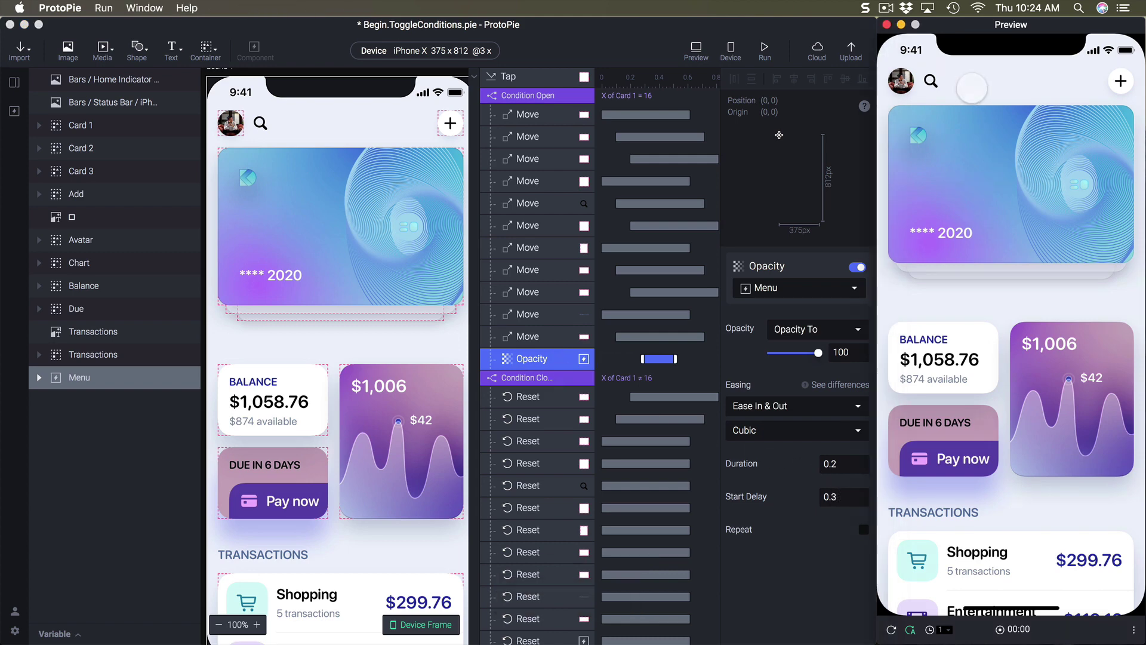
left_click(901, 81)
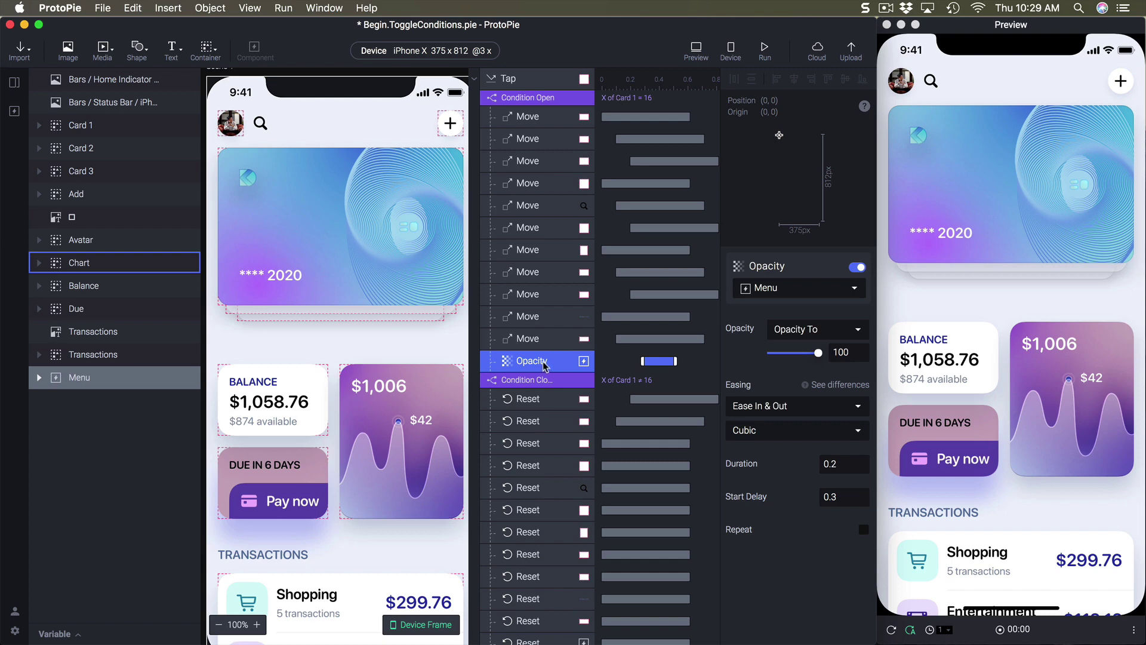
In the close condition, set the Reset start delay to 0.2 for Add and 0.1 for the search icon.
left_click(109, 195)
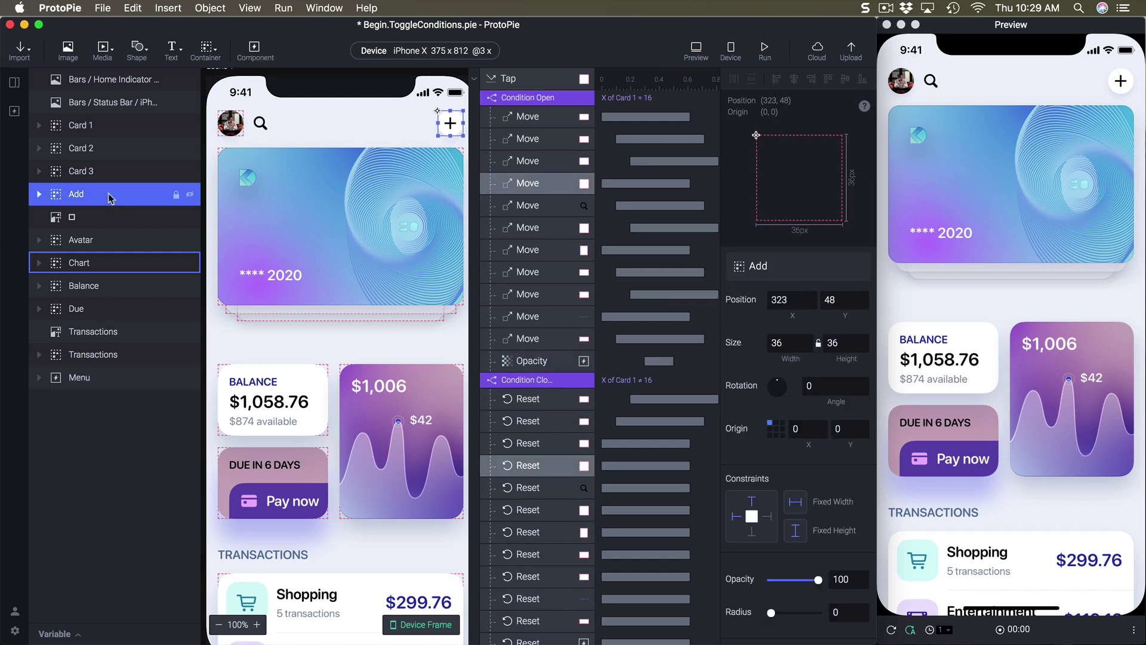
left_click(536, 471)
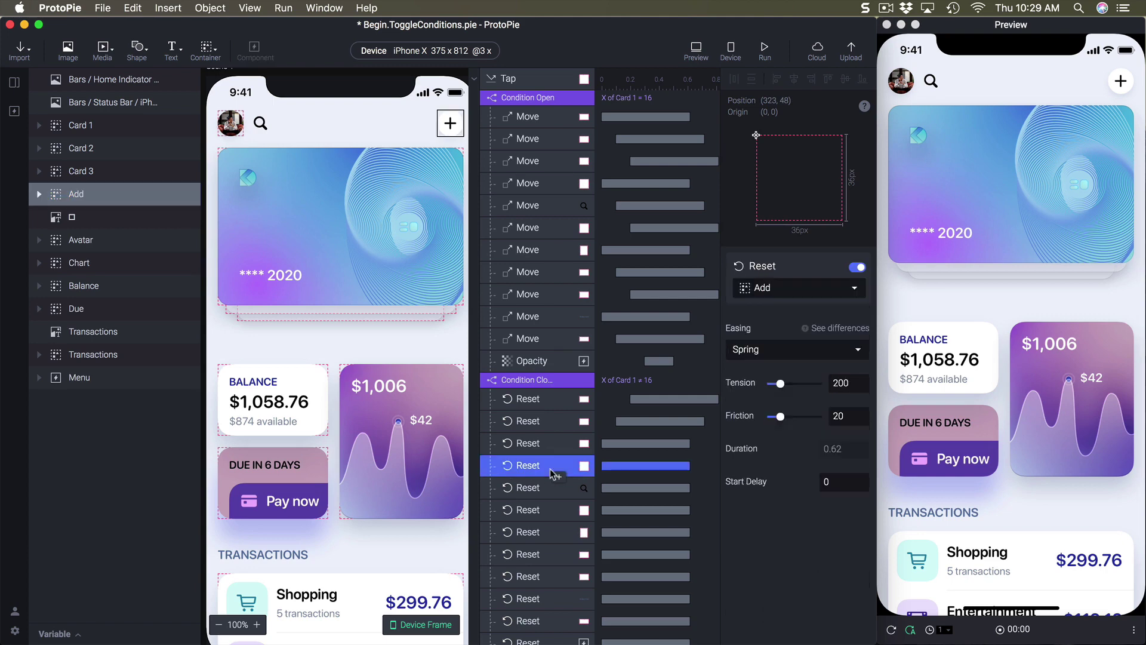
key("shift+Right")
key("shift+Right")
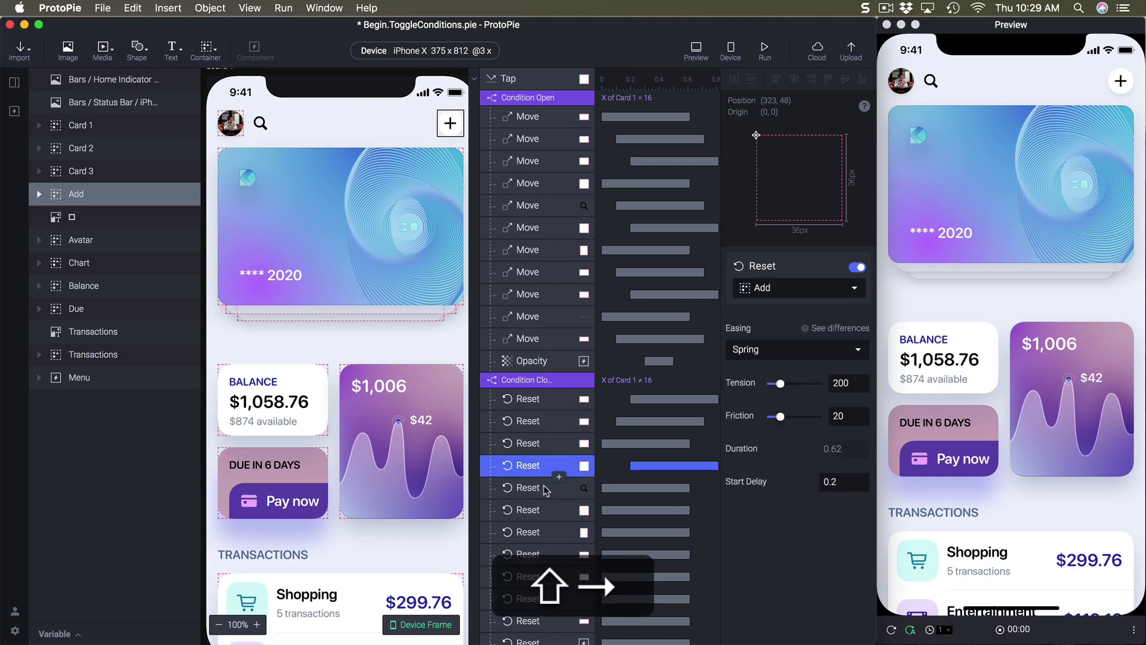
left_click(543, 486)
key("shift+Right")
In the close condition, set the Reset start delay to 0.1 for Balance and 0.2 for Chart.
left_click(460, 411)
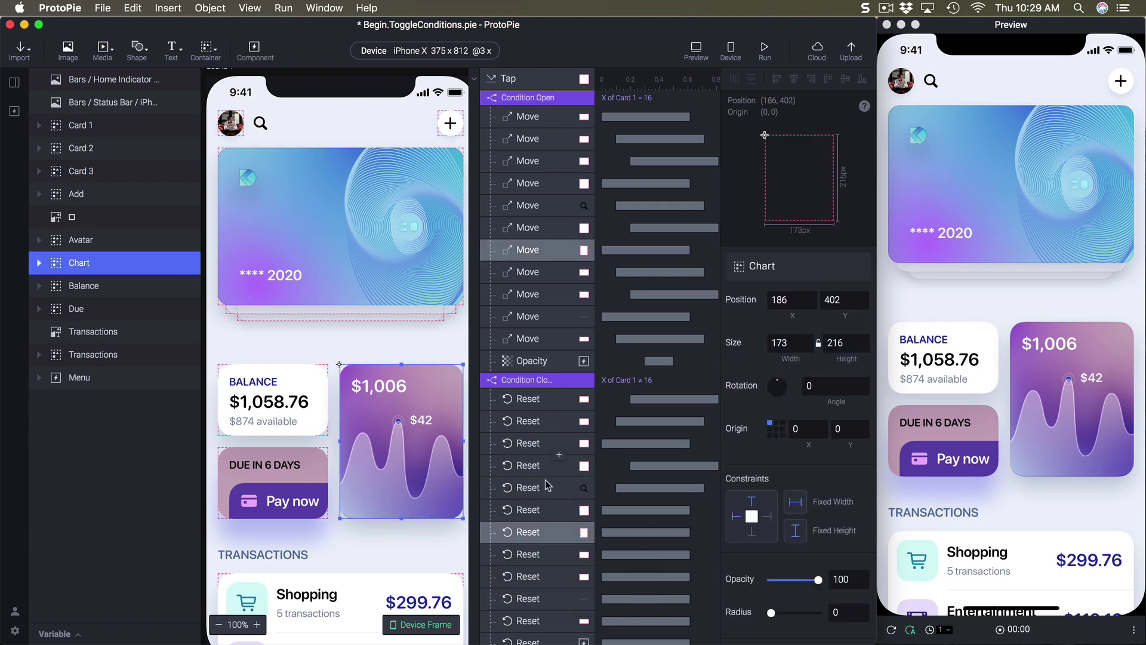
scroll(547, 485, "down", 3)
left_click(533, 503)
key("shift+Right")
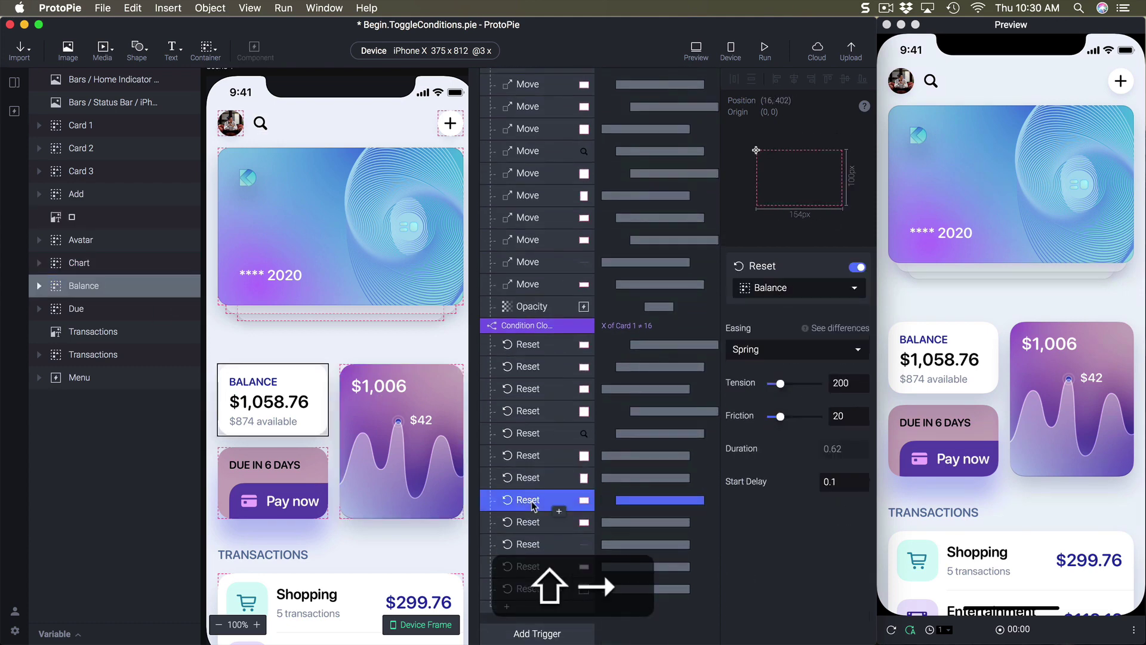
left_click(534, 480)
key("shift+Right")
key("shift+Right")
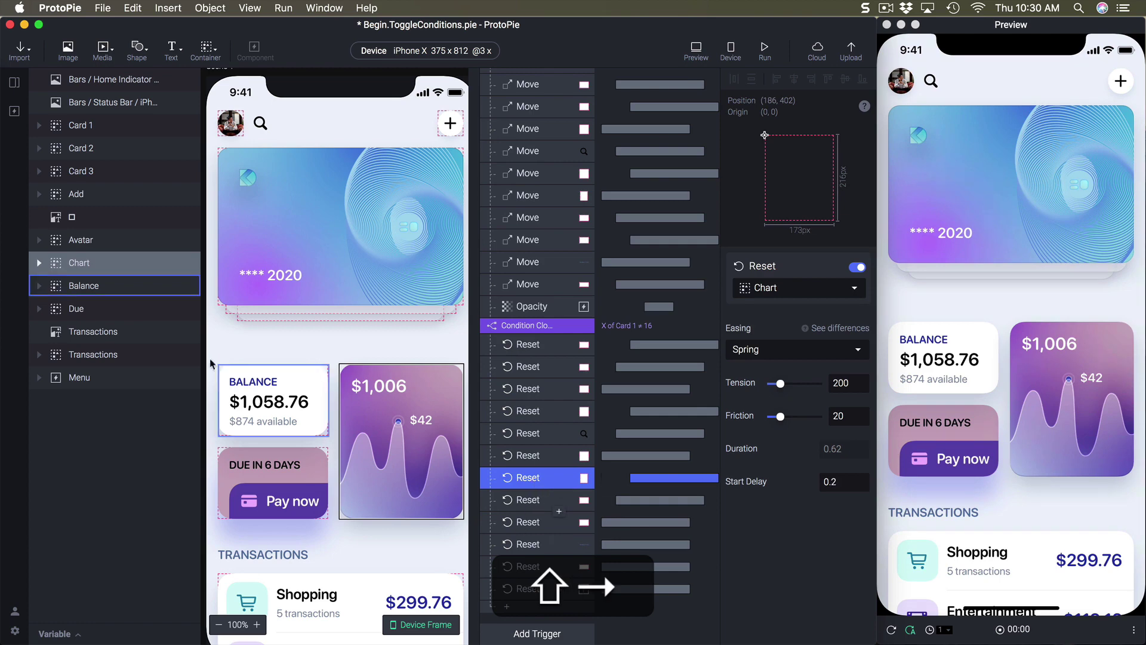
Set the start delay of the Transactions heading's Reset response in the close condition to 0.1.
left_click(263, 555)
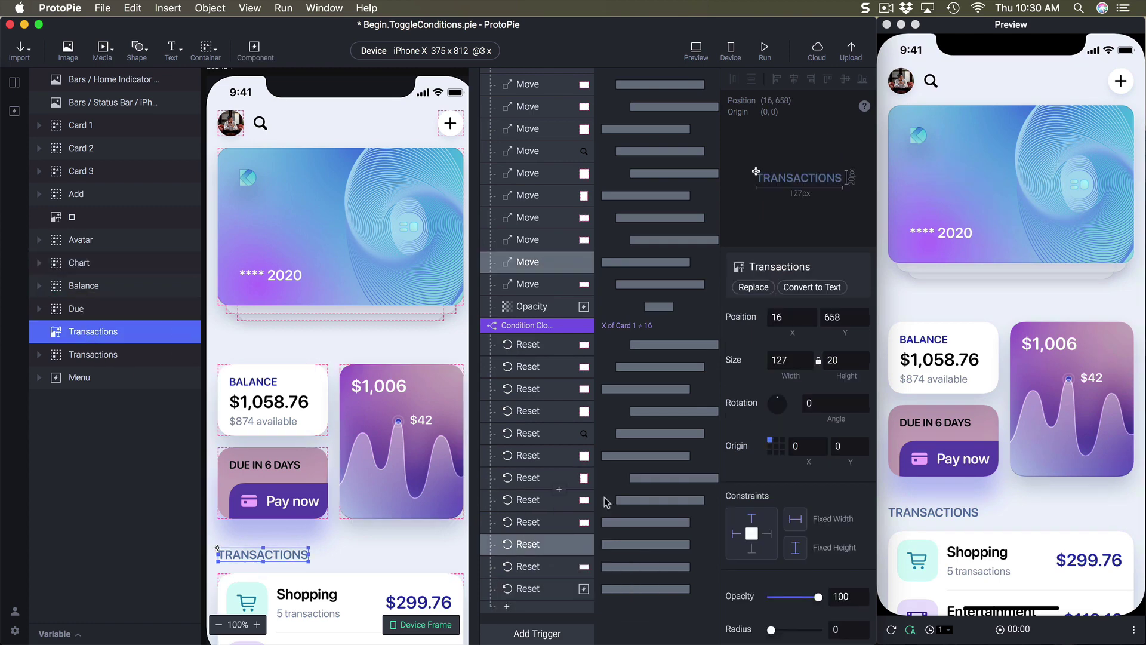
left_click(555, 544)
key("shift+Right")
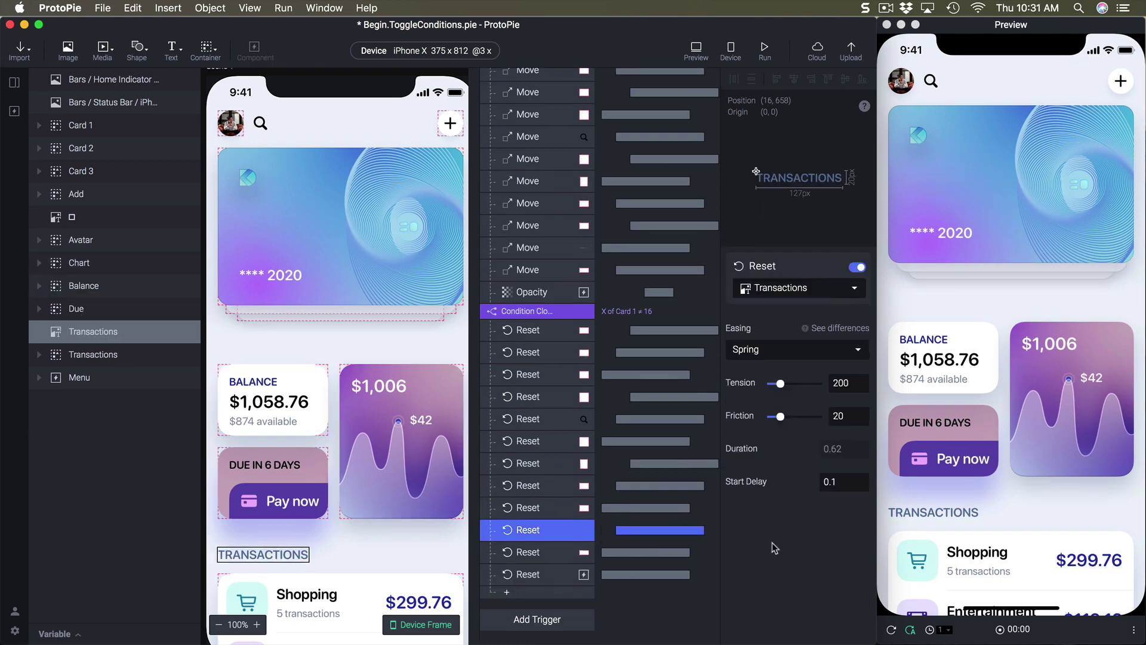
Test the staggered opening and closing of the menu by repeatedly tapping the avatar in the preview.
left_click(1008, 292)
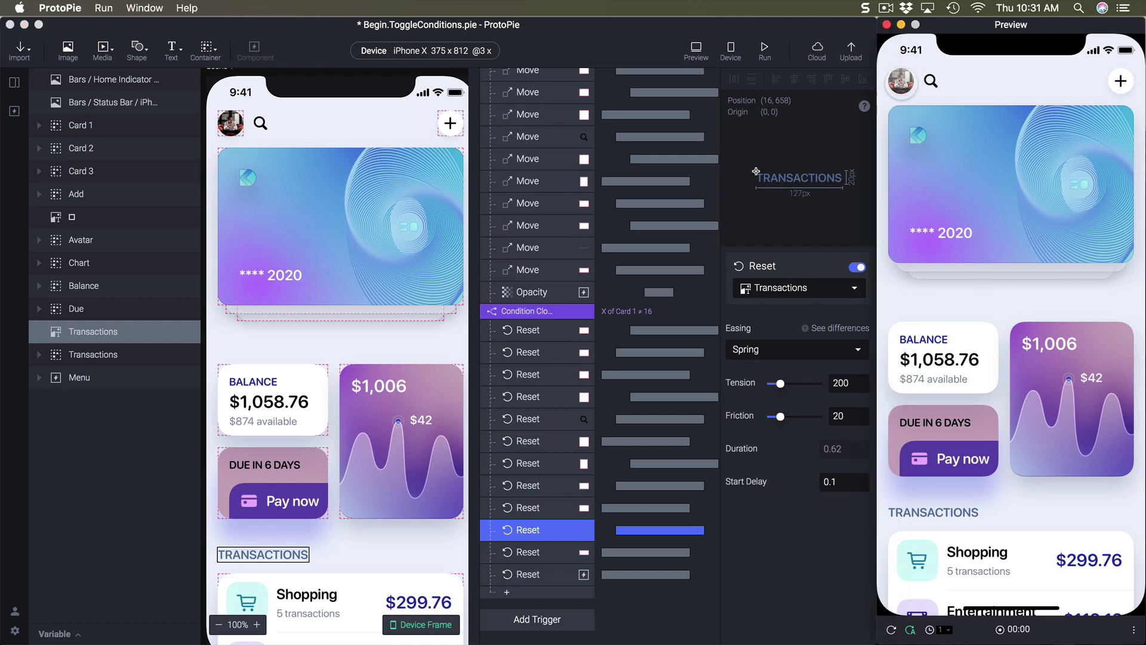
left_click(901, 82)
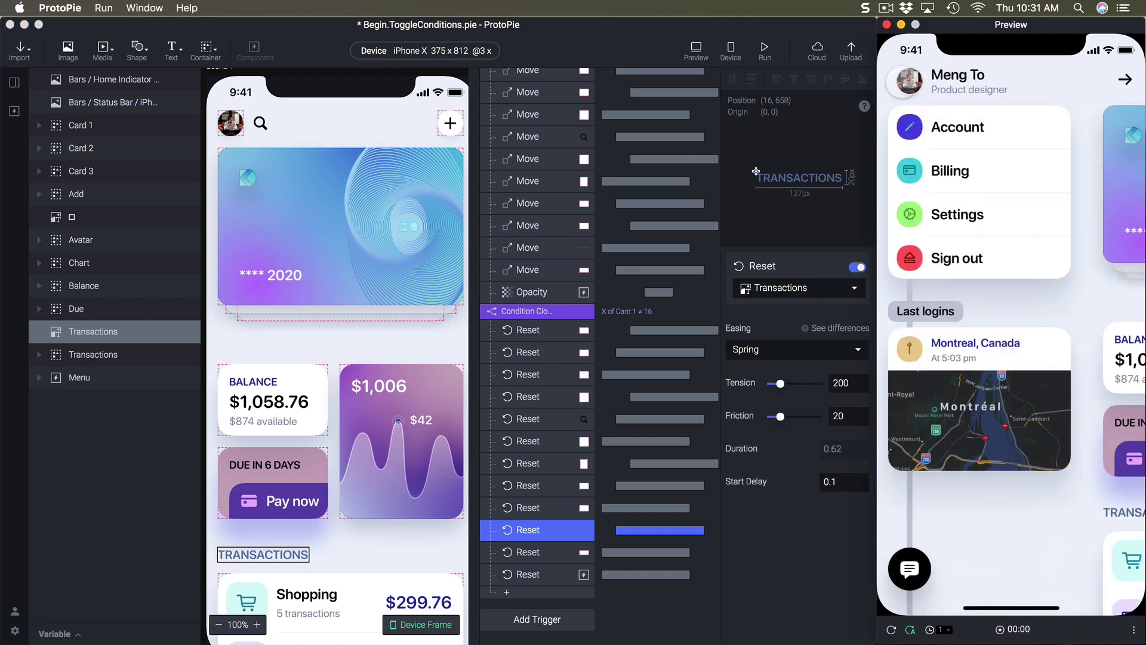
left_click(901, 82)
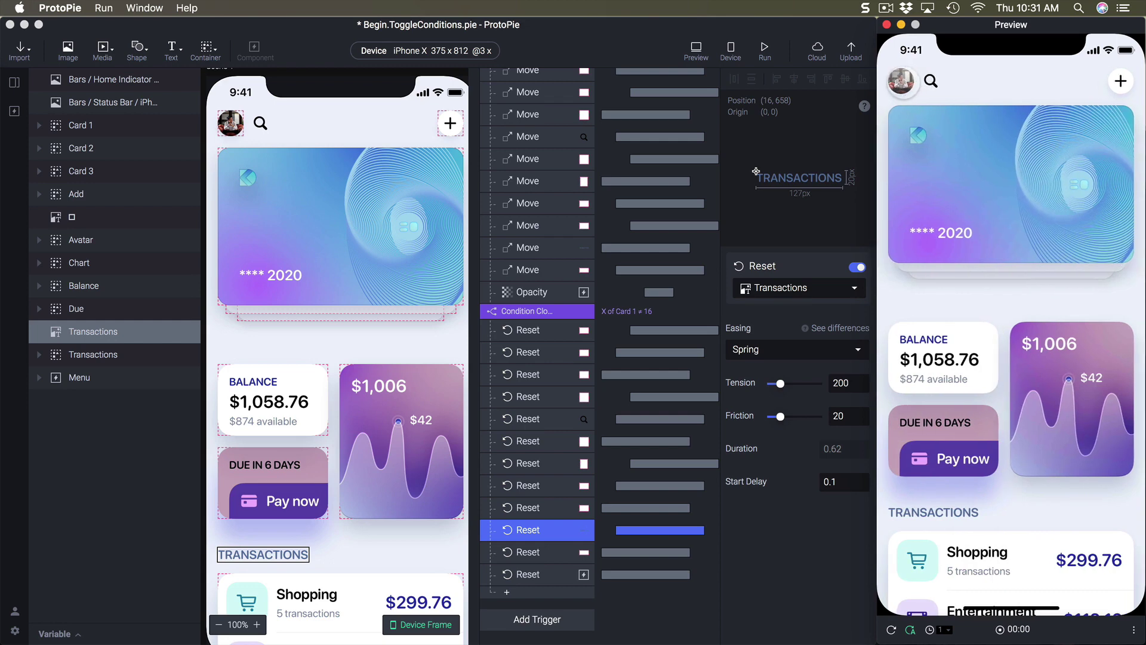
left_click(902, 81)
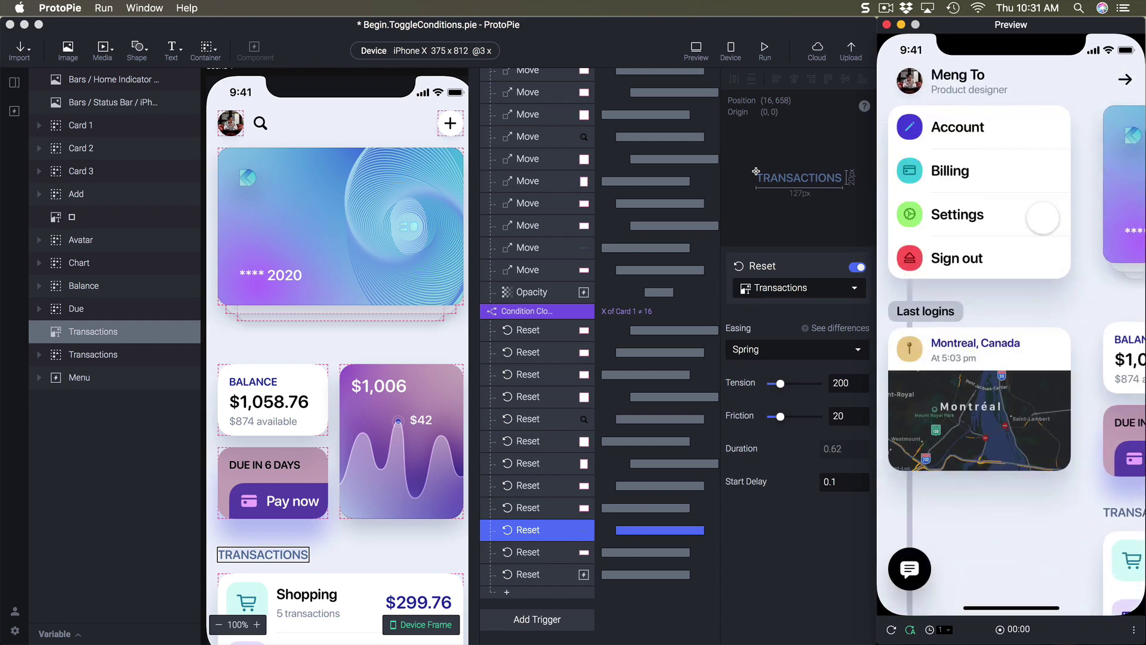
left_click(907, 83)
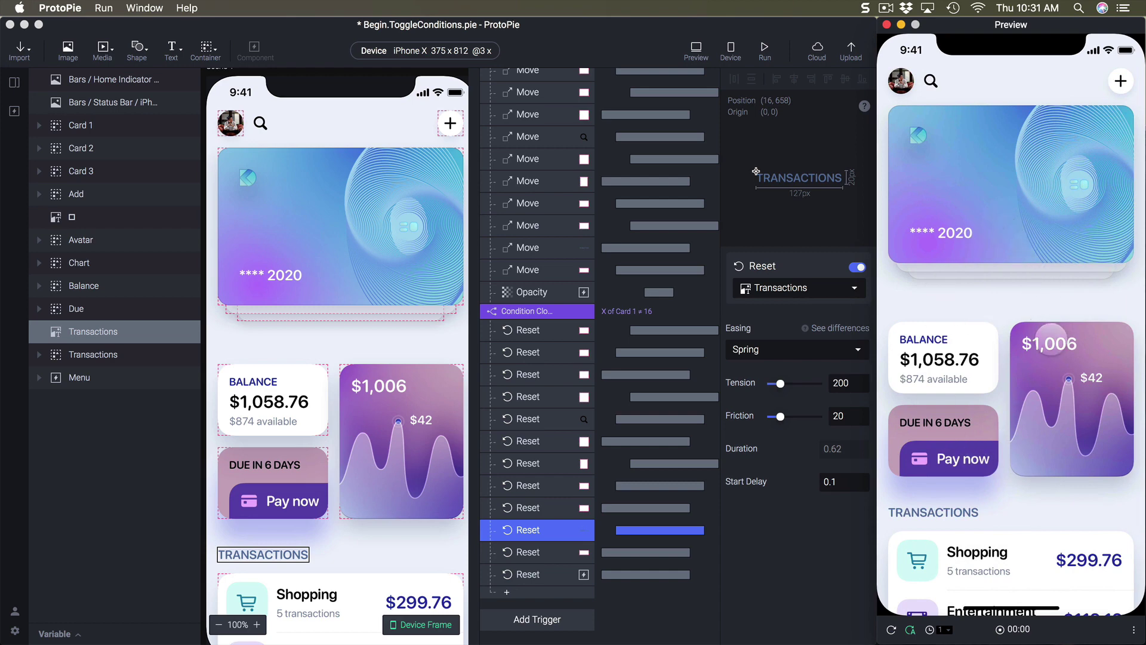
left_click(907, 87)
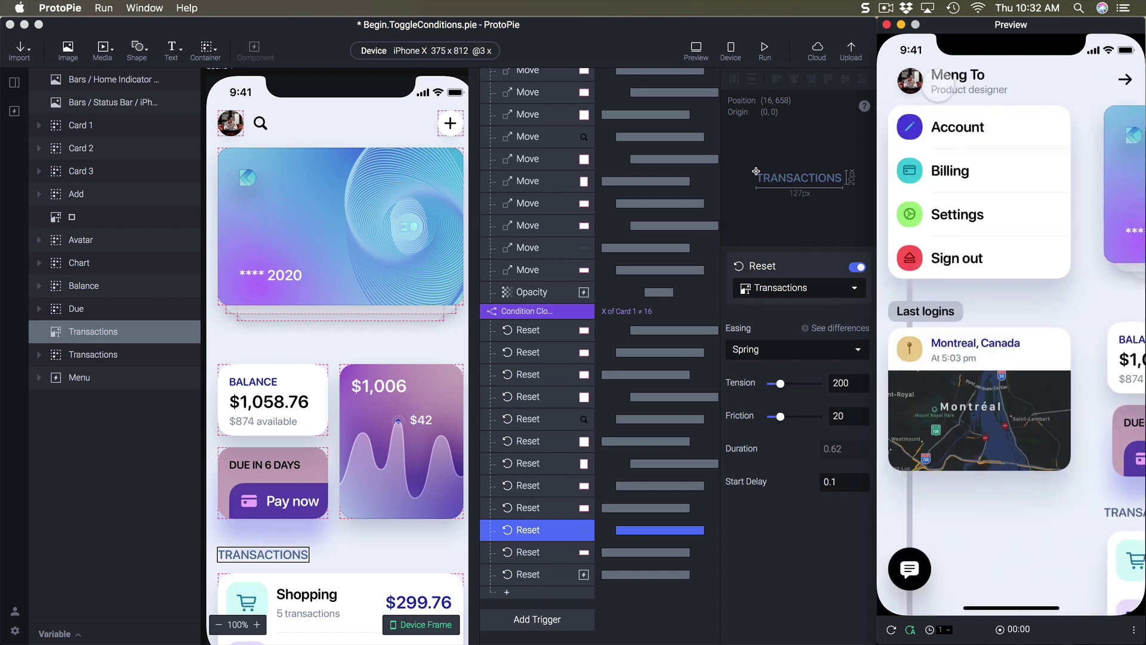